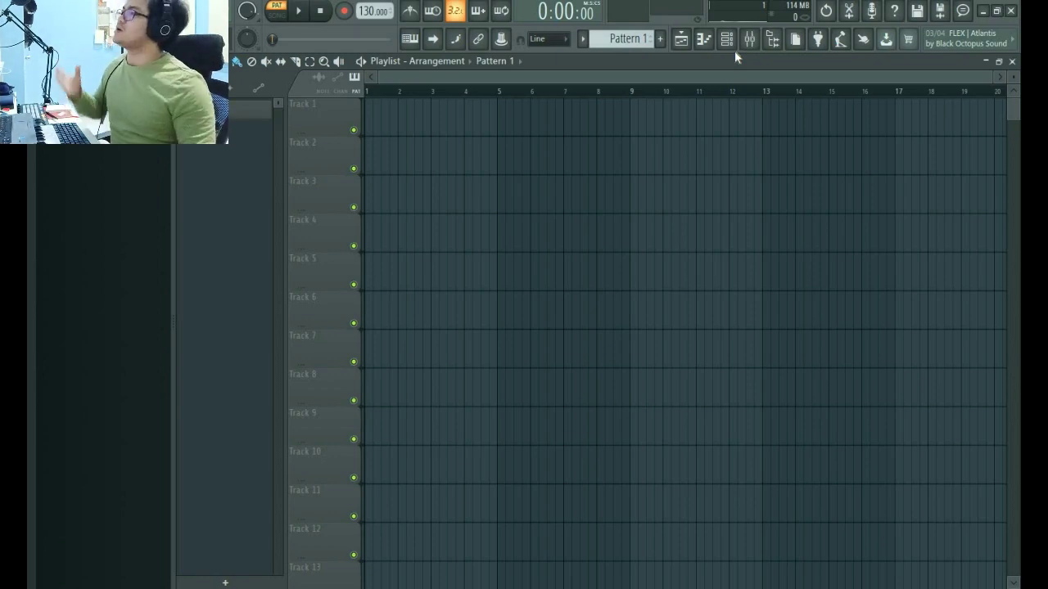
- Add an FL Keys instrument from the plugin picker, audition a few of its piano keys and close its window
{"action": "left_click", "coordinate": [819, 38]}
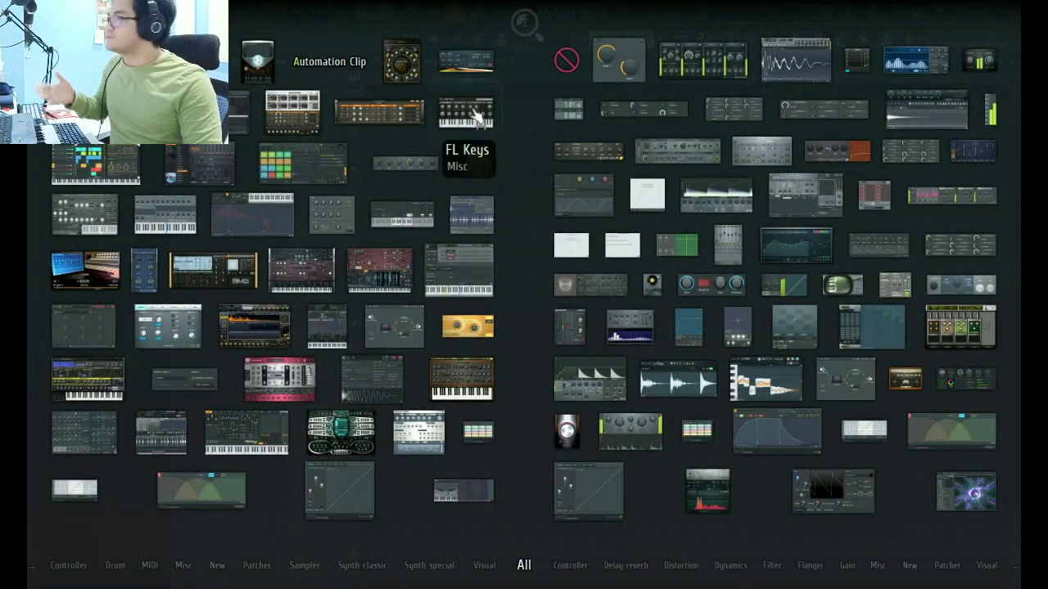
{"action": "left_click_drag", "start_coordinate": [475, 115], "coordinate": [478, 111]}
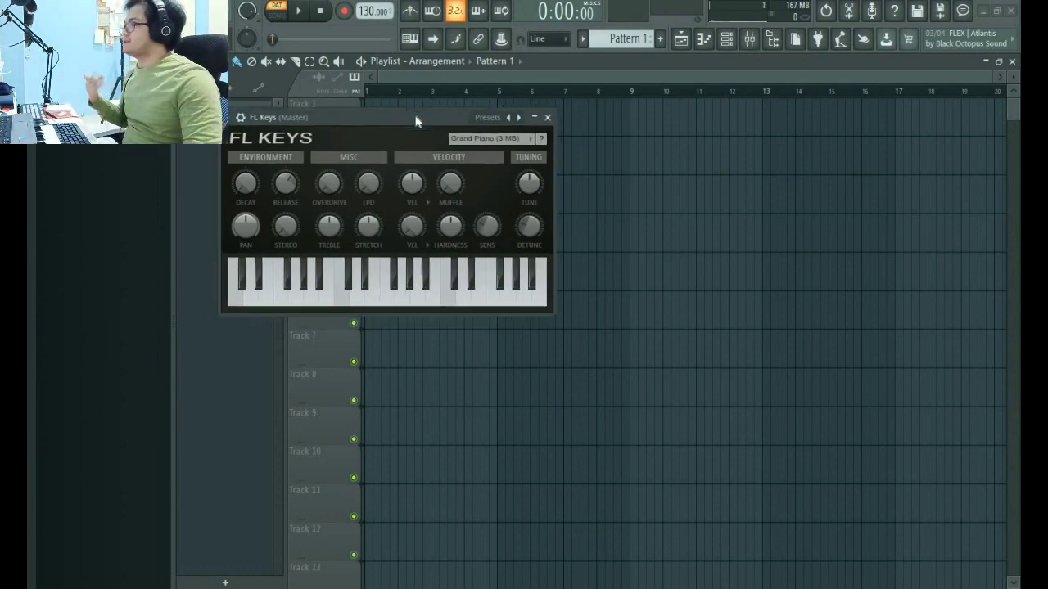
{"action": "left_click", "coordinate": [405, 294]}
{"action": "left_click", "coordinate": [419, 293]}
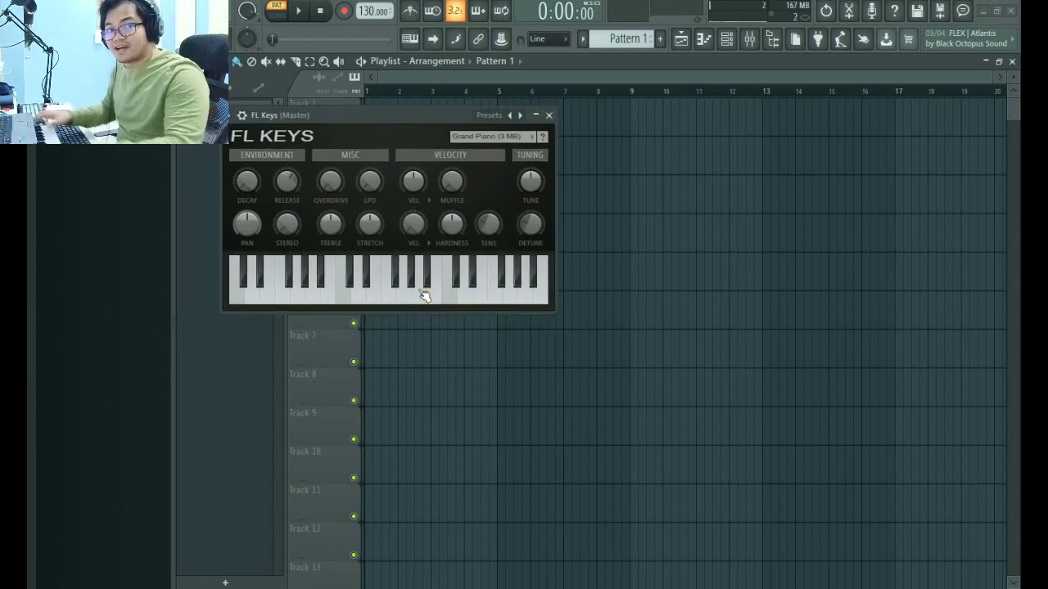
{"action": "left_click", "coordinate": [551, 115]}
- Open the piano roll of the FL Keys channel from the Channel rack and close the rack
{"action": "left_click", "coordinate": [730, 38]}
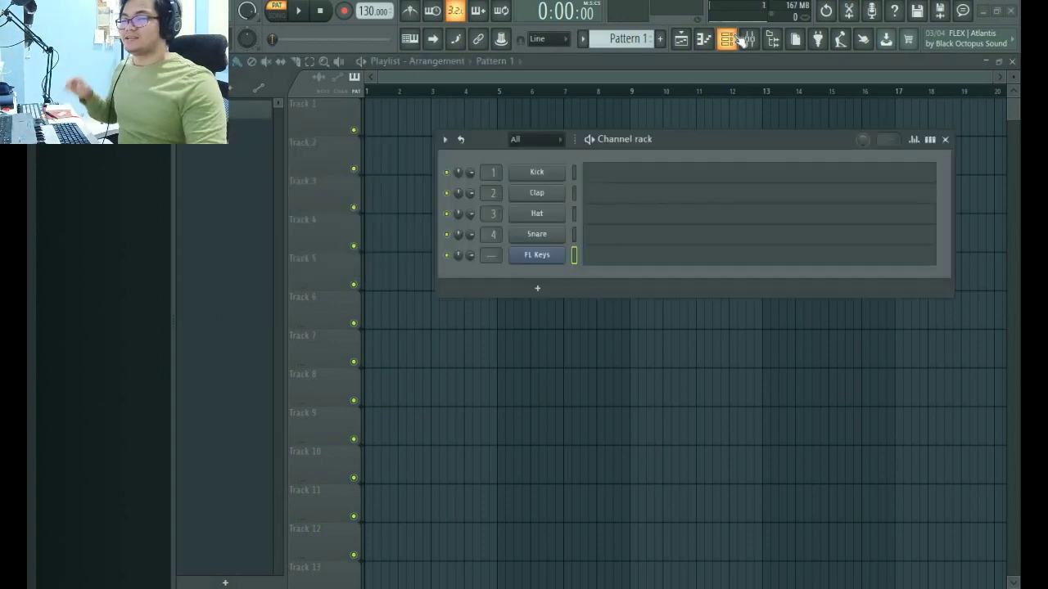
{"action": "left_click_drag", "start_coordinate": [718, 141], "coordinate": [627, 119]}
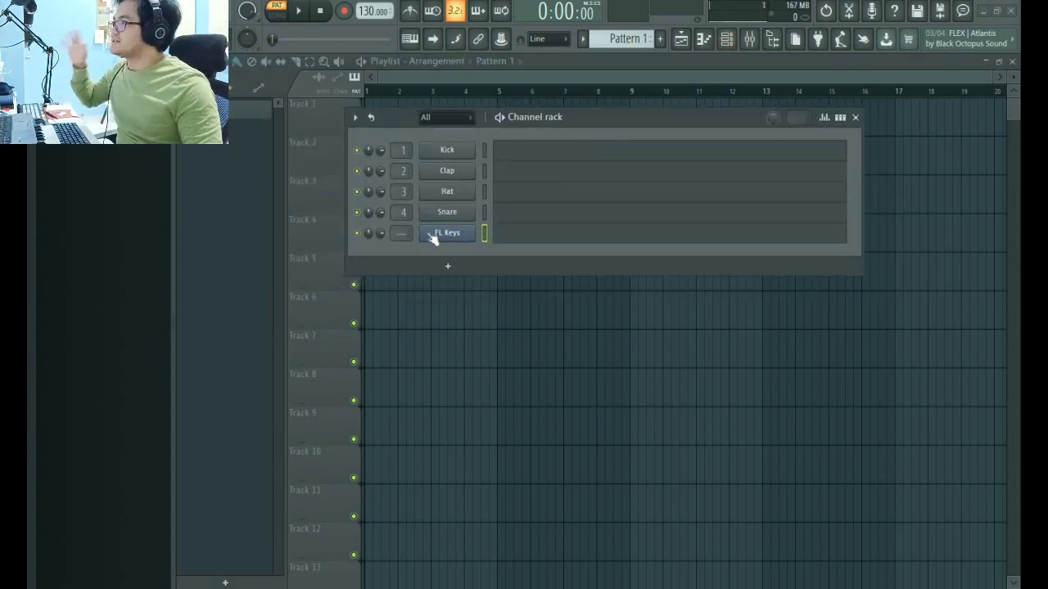
{"action": "right_click", "coordinate": [442, 236]}
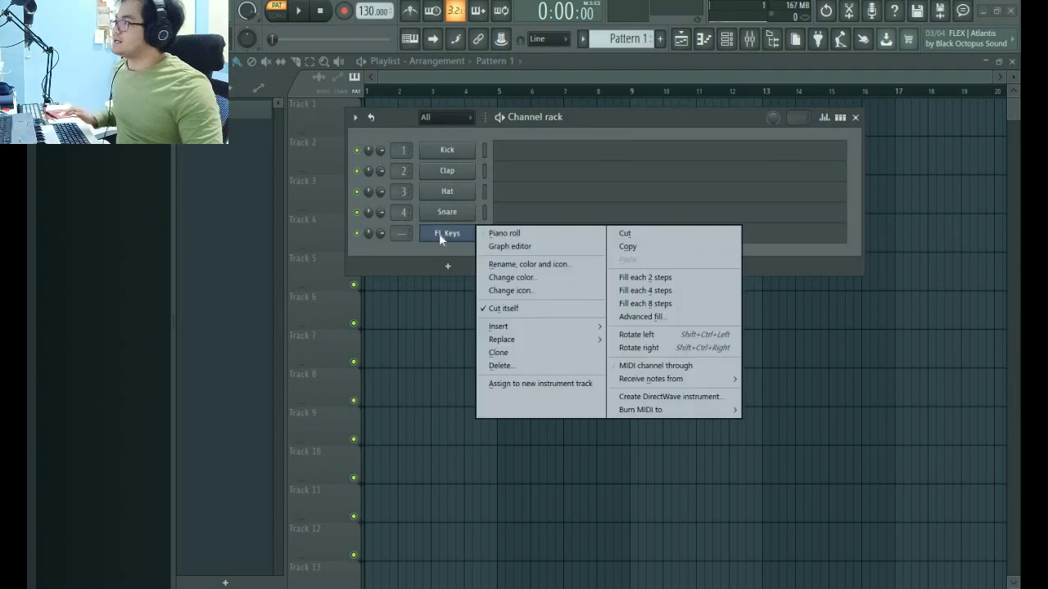
{"action": "left_click", "coordinate": [509, 234]}
{"action": "left_click", "coordinate": [857, 118]}
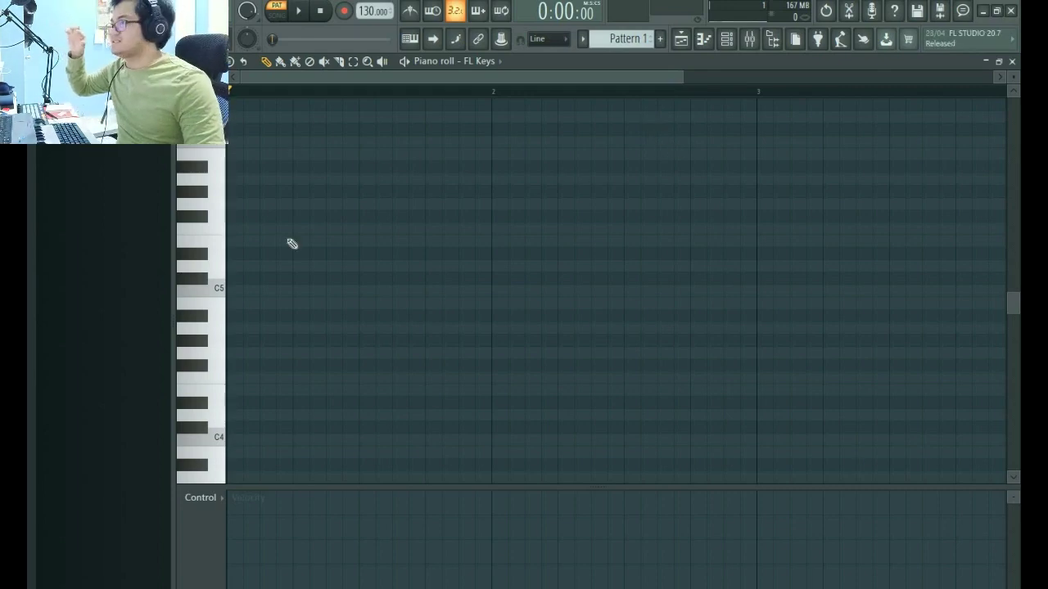
- Draw a C major triad with the notes C5, E5 and G5 at the start of bar 1
{"action": "left_click", "coordinate": [232, 291]}
{"action": "left_click", "coordinate": [234, 254]}
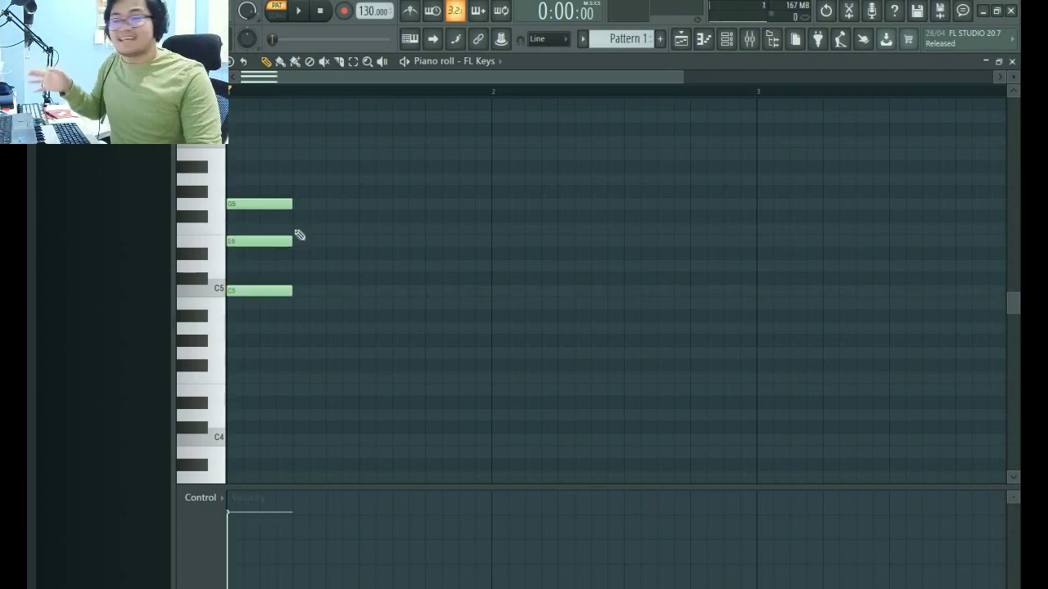
{"action": "left_click_drag", "start_coordinate": [313, 277], "coordinate": [251, 282]}
{"action": "right_click", "coordinate": [264, 276]}
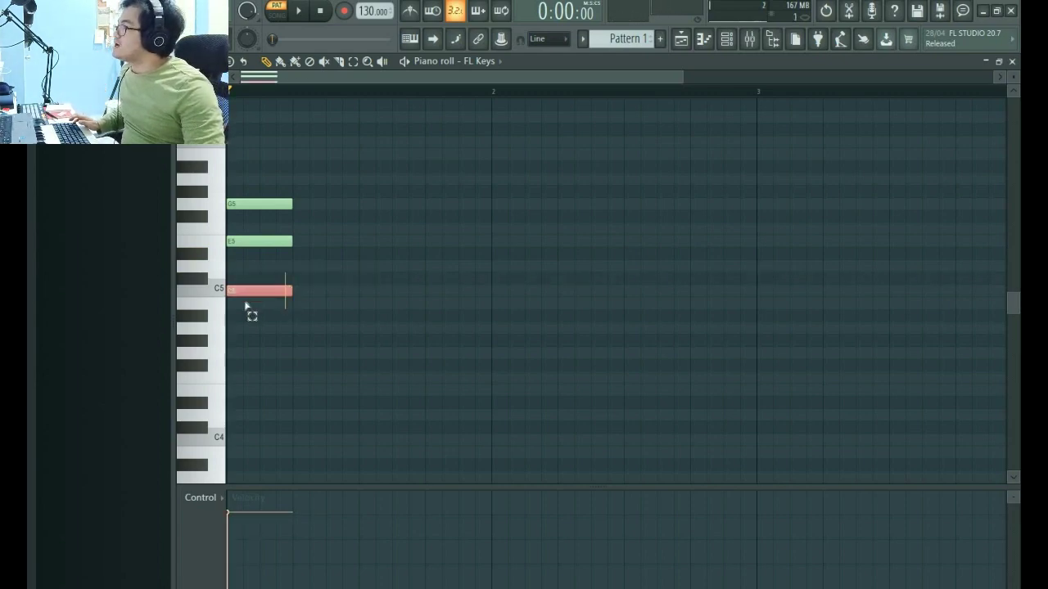
{"action": "left_click", "coordinate": [295, 317]}
{"action": "right_click", "coordinate": [309, 321]}
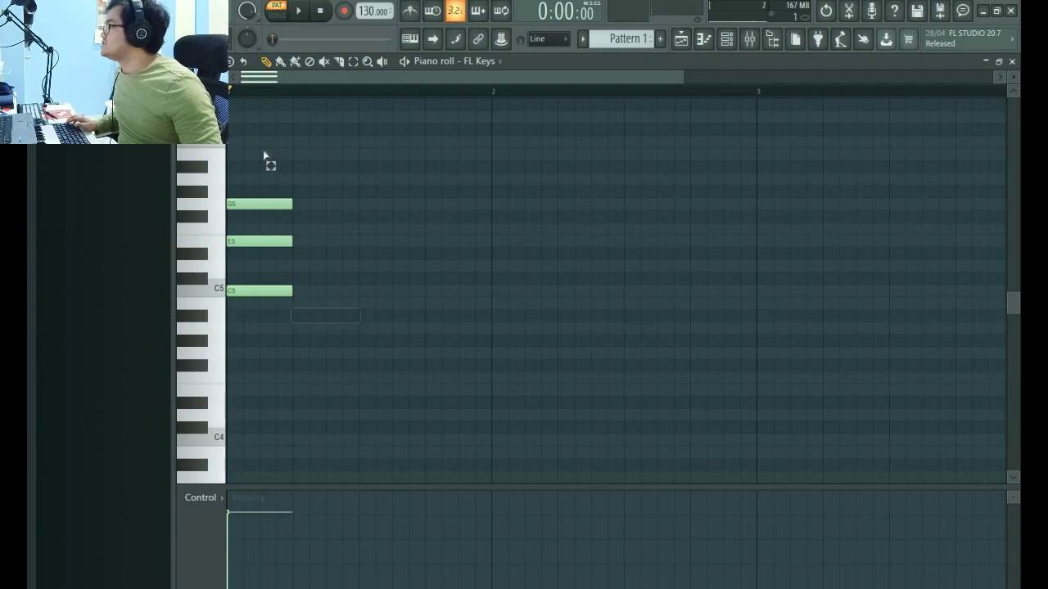
{"action": "left_click_drag", "start_coordinate": [266, 154], "coordinate": [287, 306]}
{"action": "left_click", "coordinate": [314, 342]}
{"action": "right_click", "coordinate": [314, 342]}
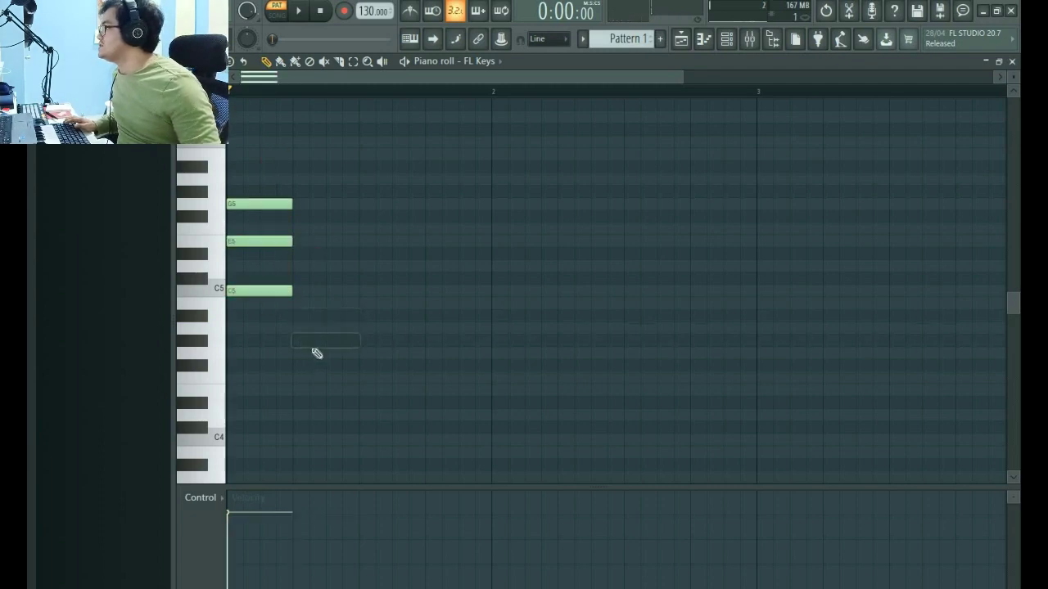
- Place a trial G4 note directly after the chord, and delete the E5, G5 and G4 notes
{"action": "left_click", "coordinate": [299, 353]}
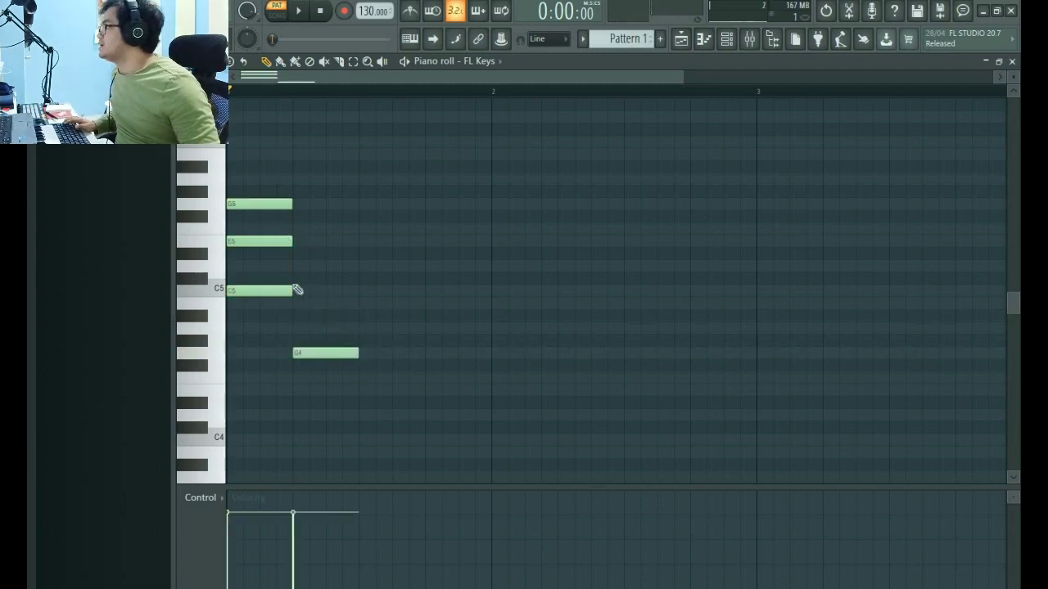
{"action": "right_click", "coordinate": [273, 243]}
{"action": "right_click", "coordinate": [287, 204]}
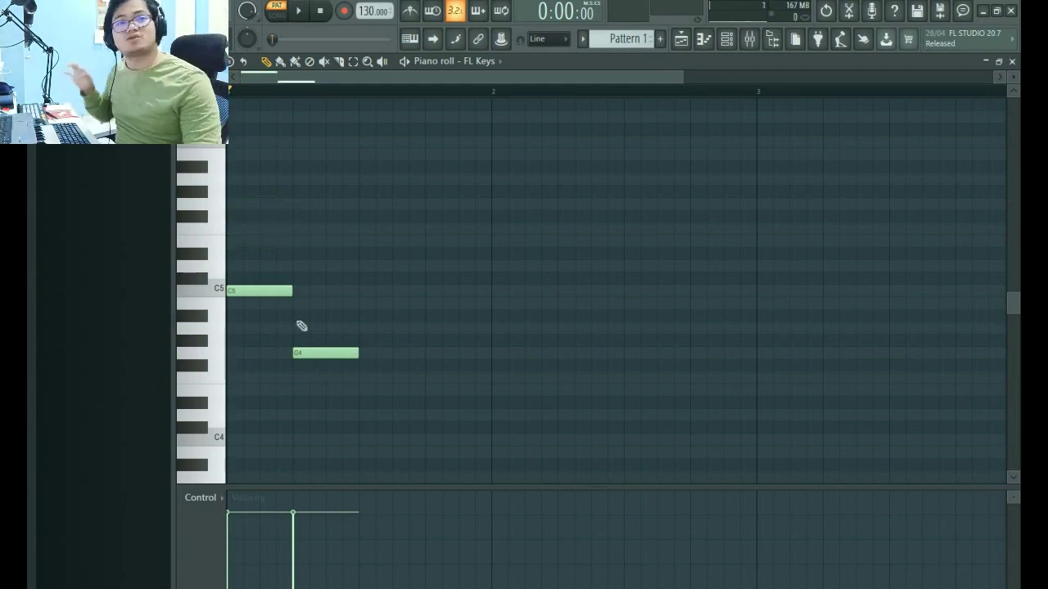
{"action": "right_click", "coordinate": [327, 352]}
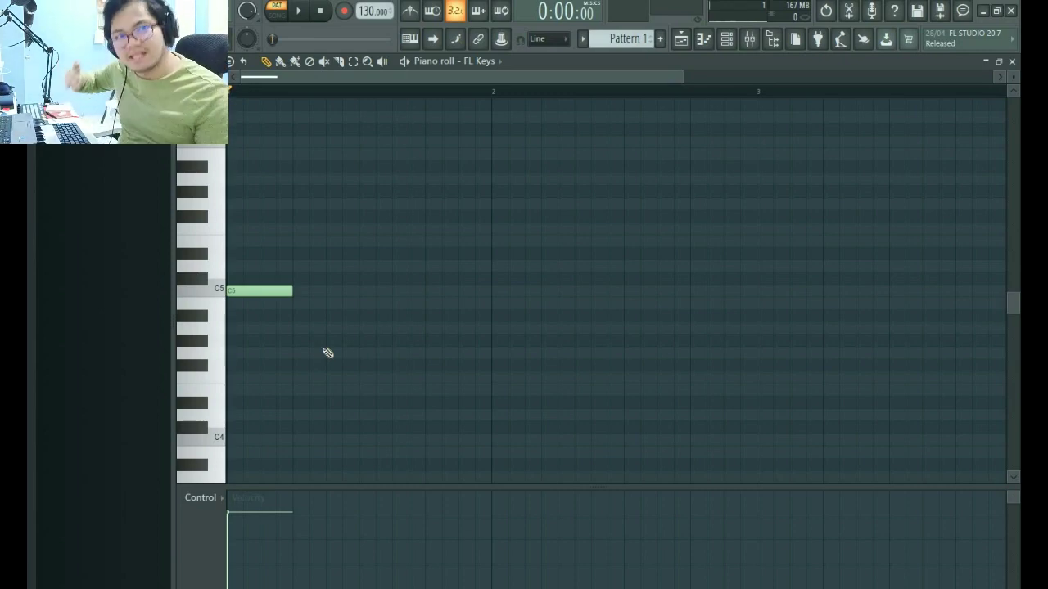
- Lay out the root notes C5, A4, G4, G4 and A4 across the first two bars and play them at 80 BPM
{"action": "left_click", "coordinate": [232, 292]}
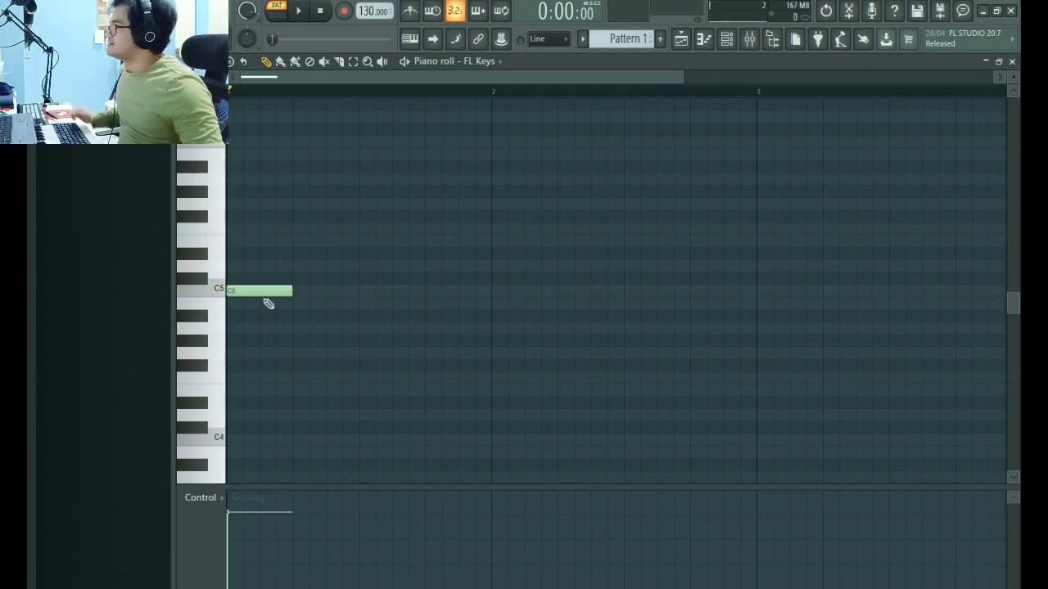
{"action": "left_click", "coordinate": [261, 290]}
{"action": "left_click", "coordinate": [295, 315]}
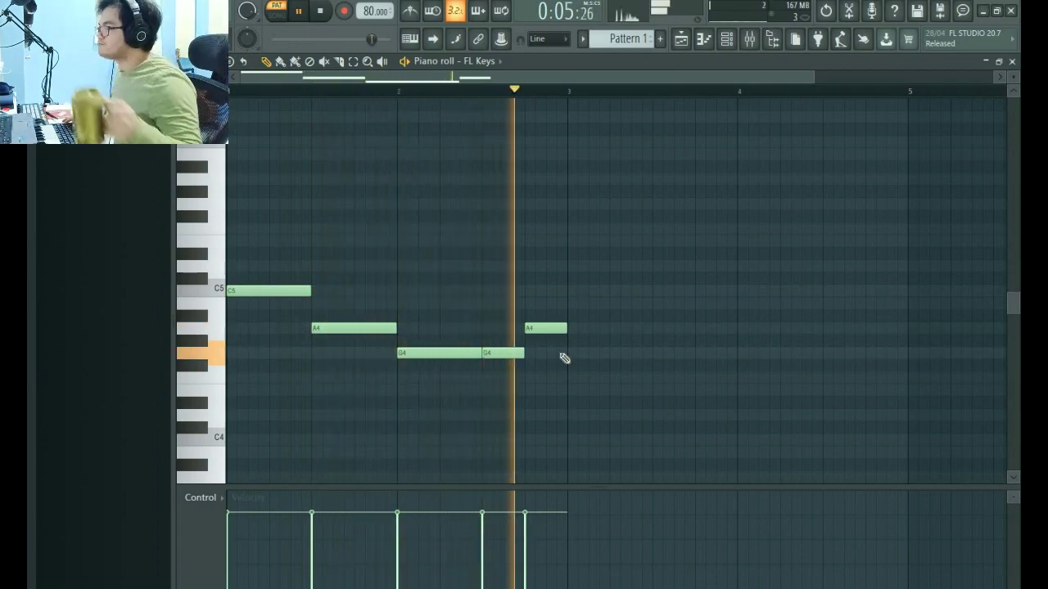
{"action": "key", "text": "space"}
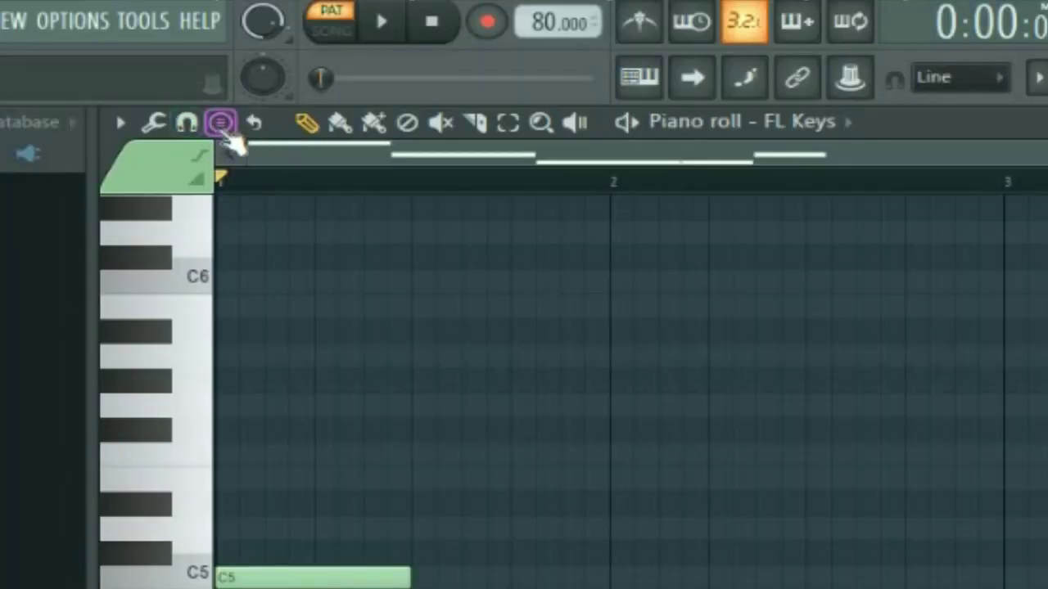
- Replace the first C5 note with a stamped Maj7 chord rooted on C5 and lengthen it to where the A4 note begins
{"action": "left_click", "coordinate": [222, 124]}
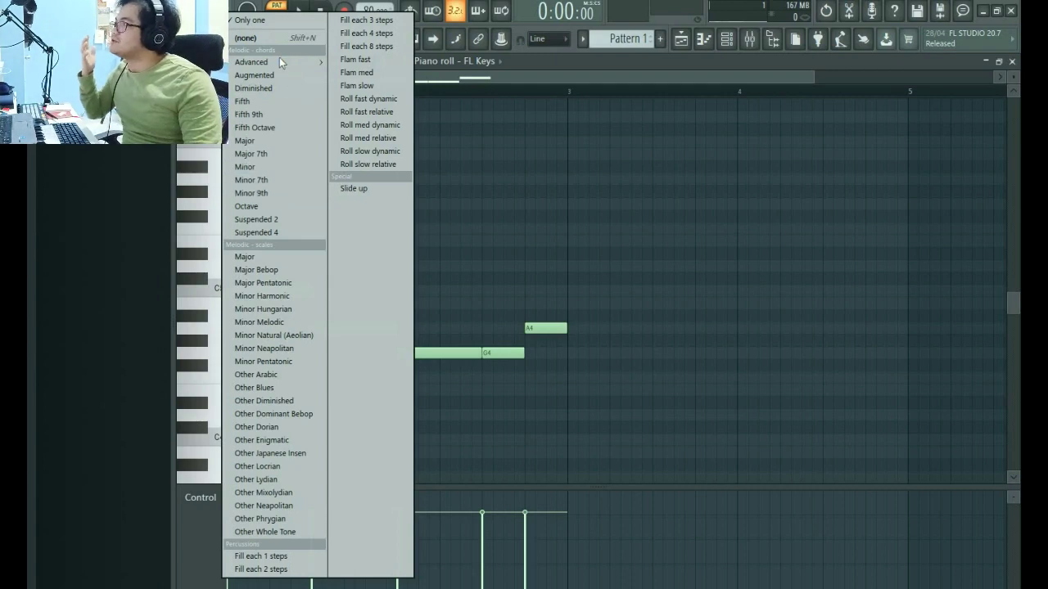
{"action": "mouse_move", "coordinate": [280, 62]}
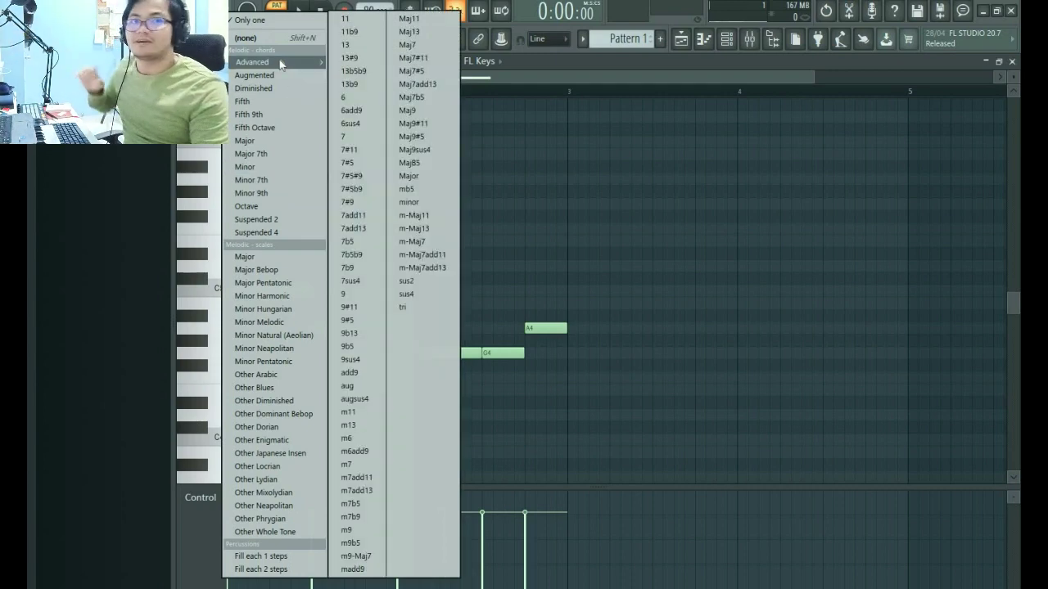
{"action": "left_click", "coordinate": [417, 46]}
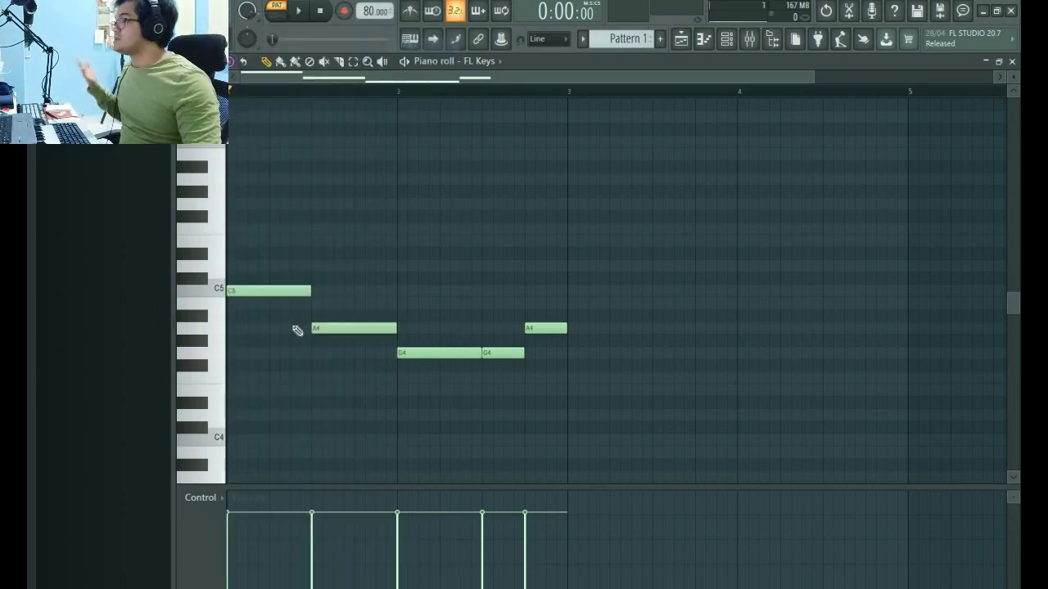
{"action": "right_click", "coordinate": [235, 293]}
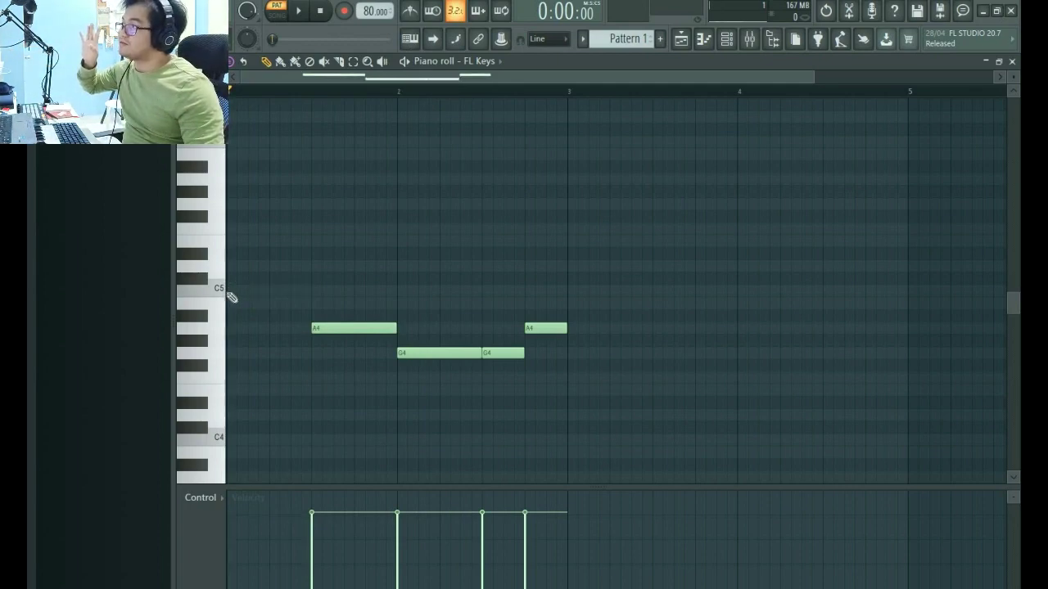
{"action": "left_click", "coordinate": [232, 293]}
{"action": "scroll", "coordinate": [246, 336], "scroll_direction": "up", "scroll_amount": 2}
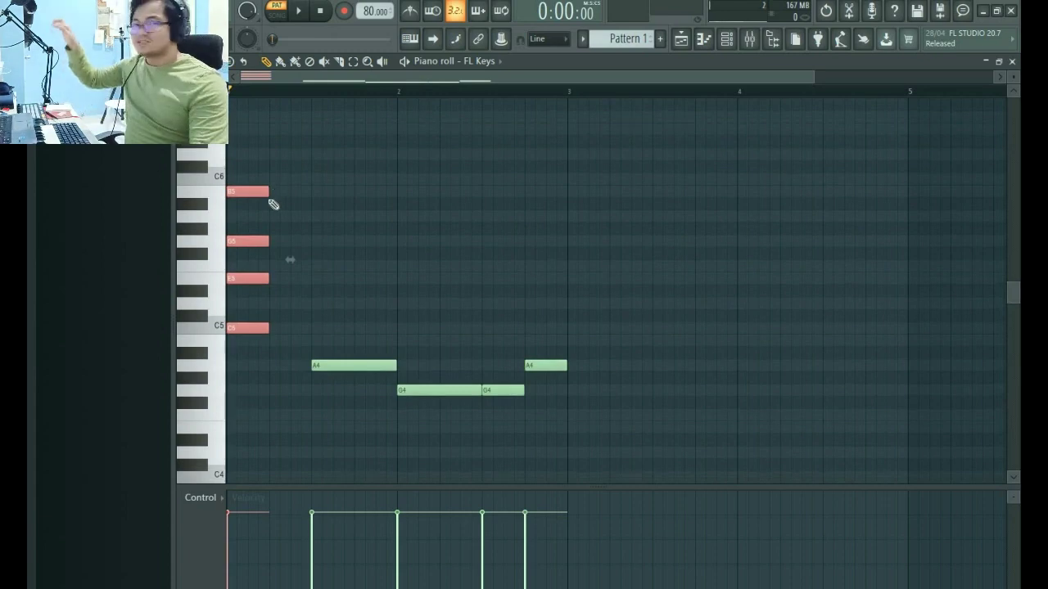
{"action": "left_click_drag", "start_coordinate": [270, 330], "coordinate": [309, 330]}
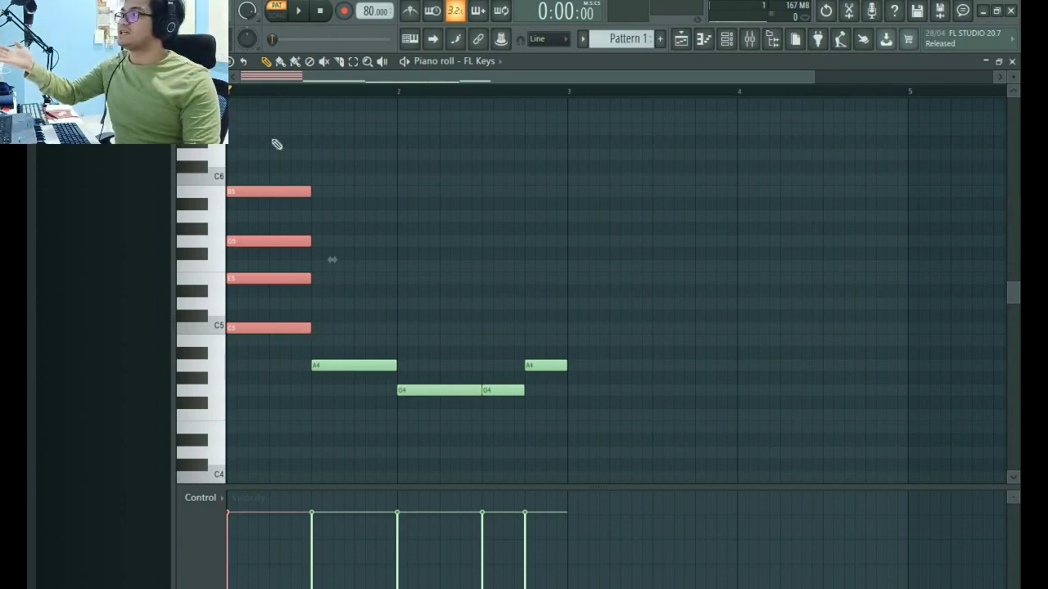
- Play the pattern from the start twice to listen to the opening Maj7 chord
{"action": "key", "text": "space"}
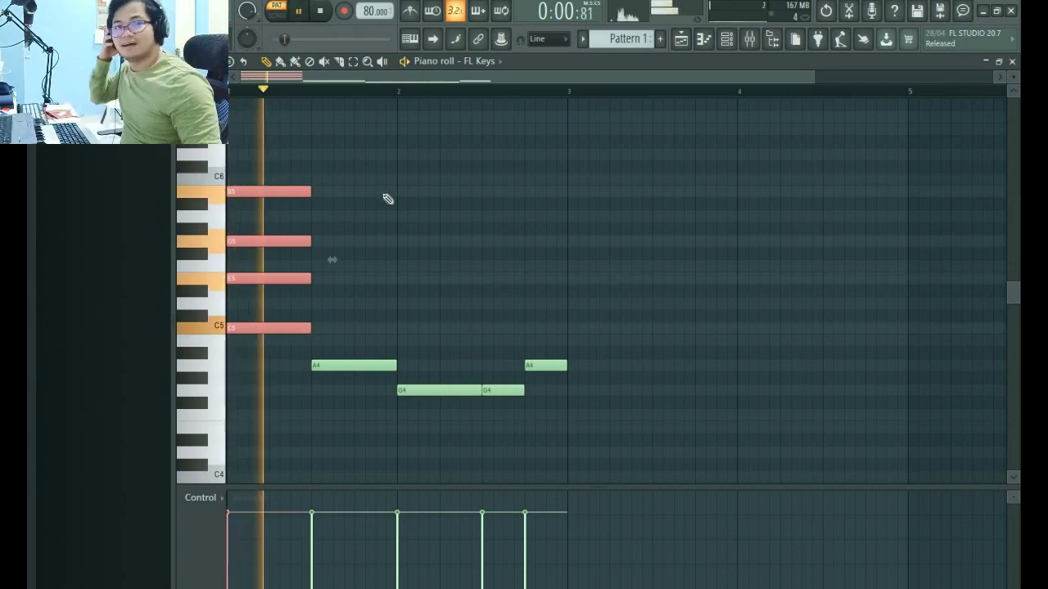
{"action": "key", "text": "space"}
{"action": "key", "text": "space"}
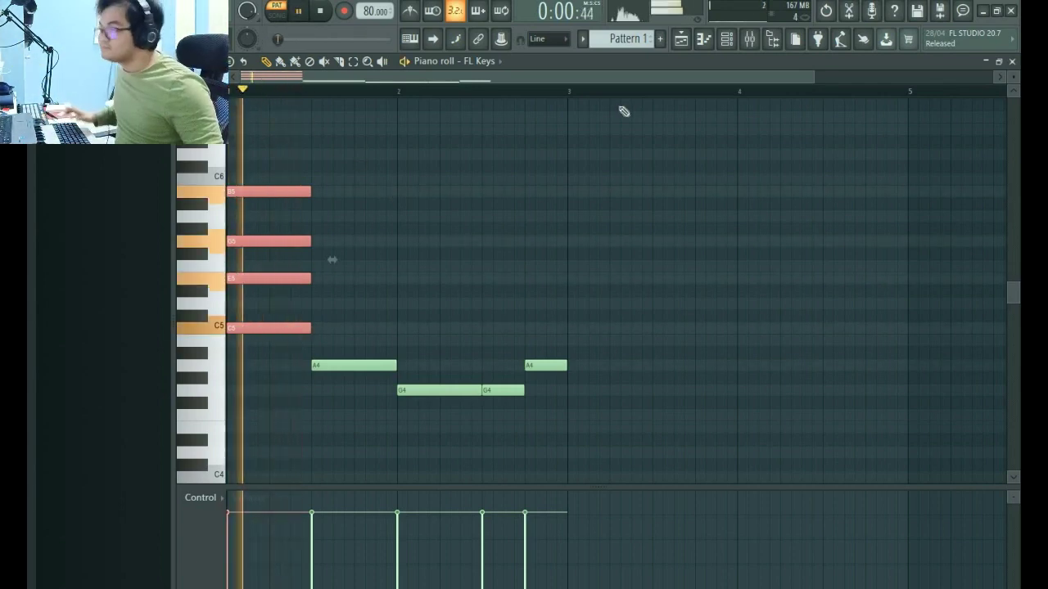
{"action": "key", "text": "space"}
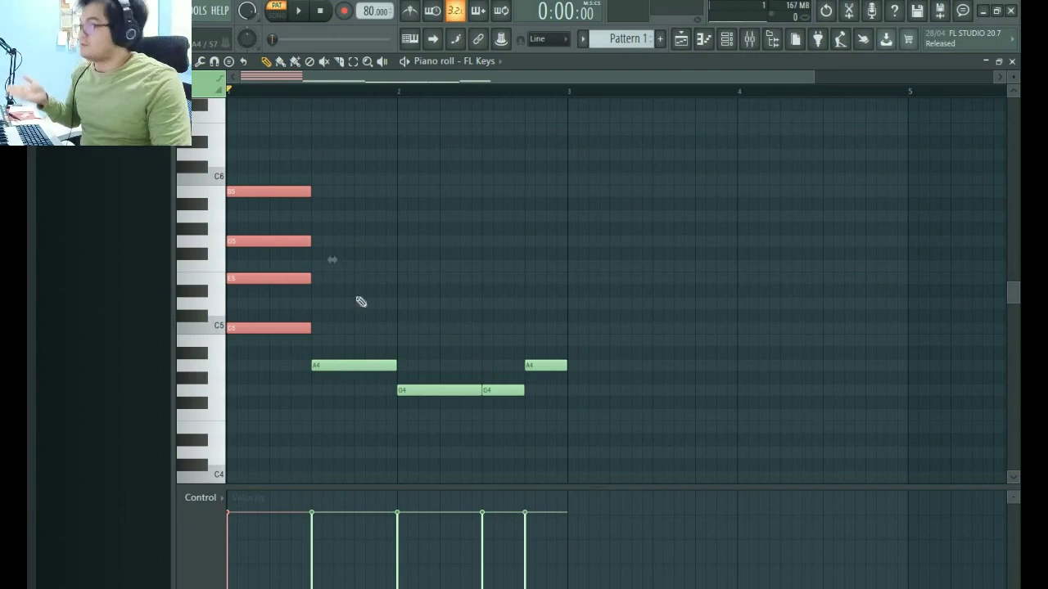
- Replace the first A4 note with a stamped Minor 7th chord rooted on A4 and play the pattern
{"action": "left_click", "coordinate": [228, 62]}
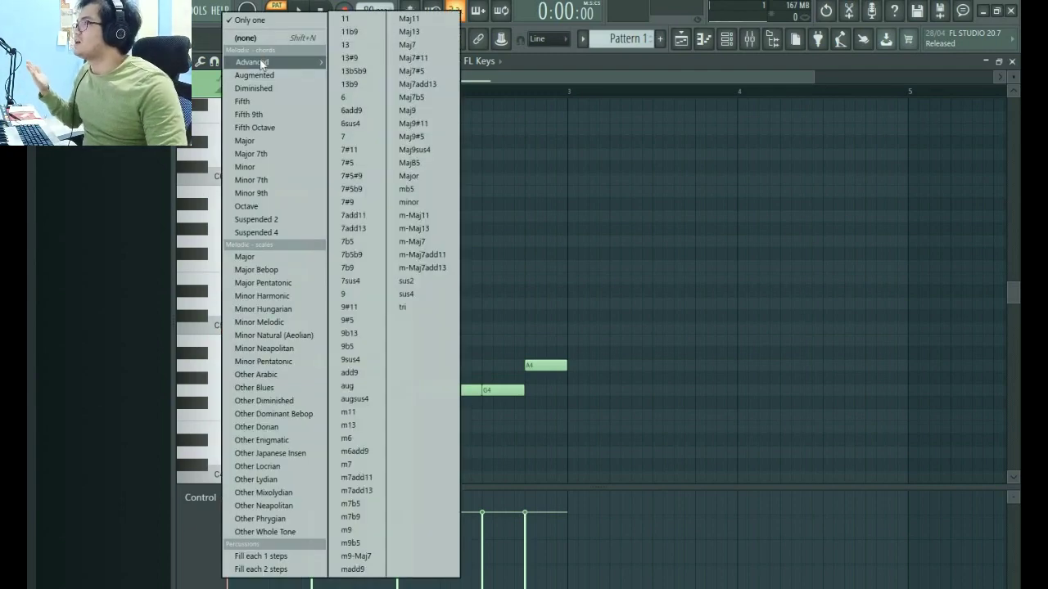
{"action": "left_click", "coordinate": [266, 180]}
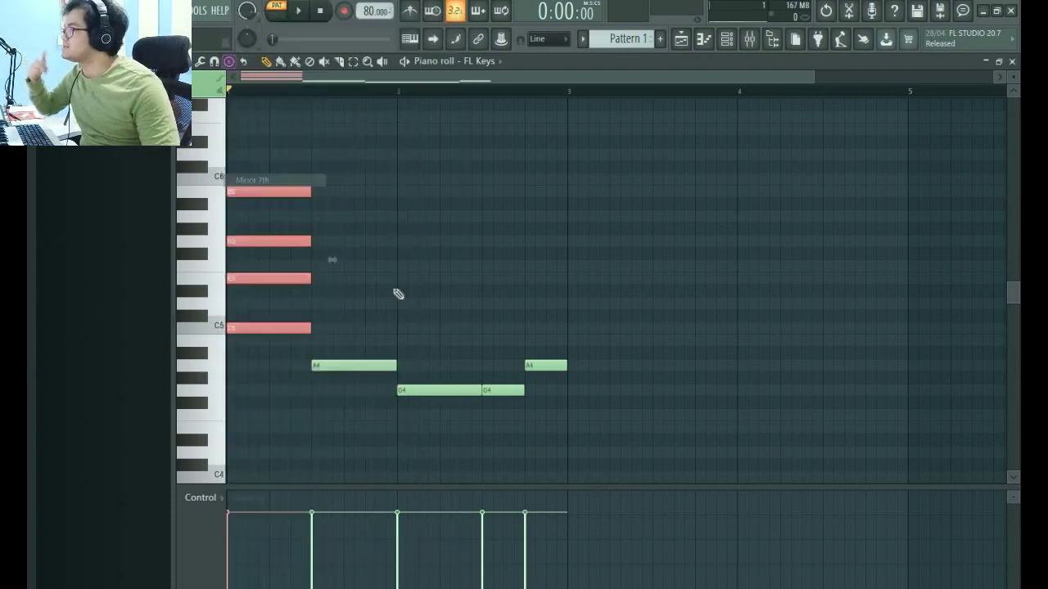
{"action": "right_click", "coordinate": [328, 366]}
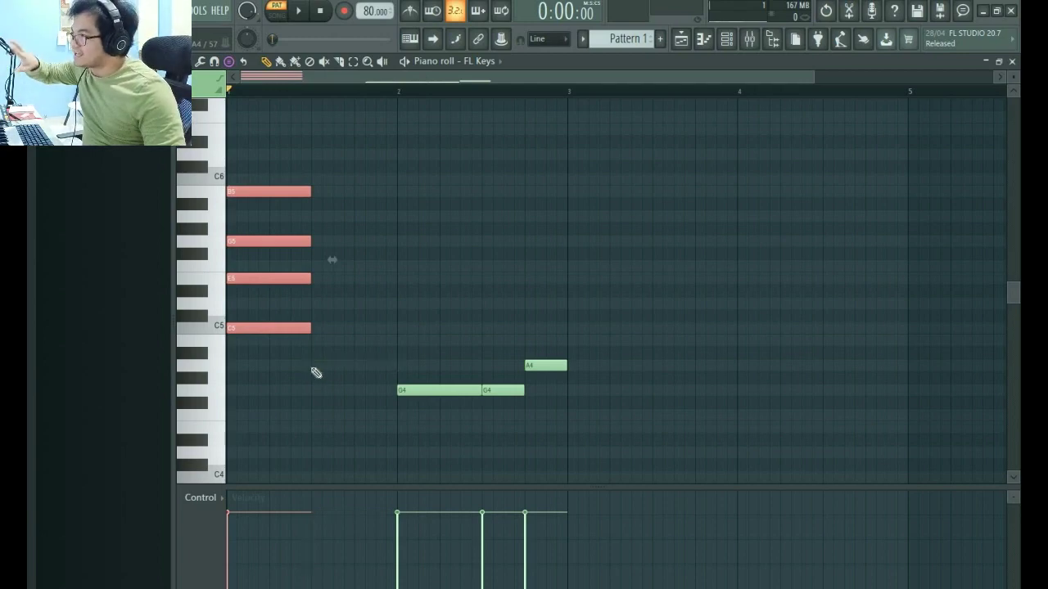
{"action": "left_click", "coordinate": [315, 366]}
{"action": "key", "text": "space"}
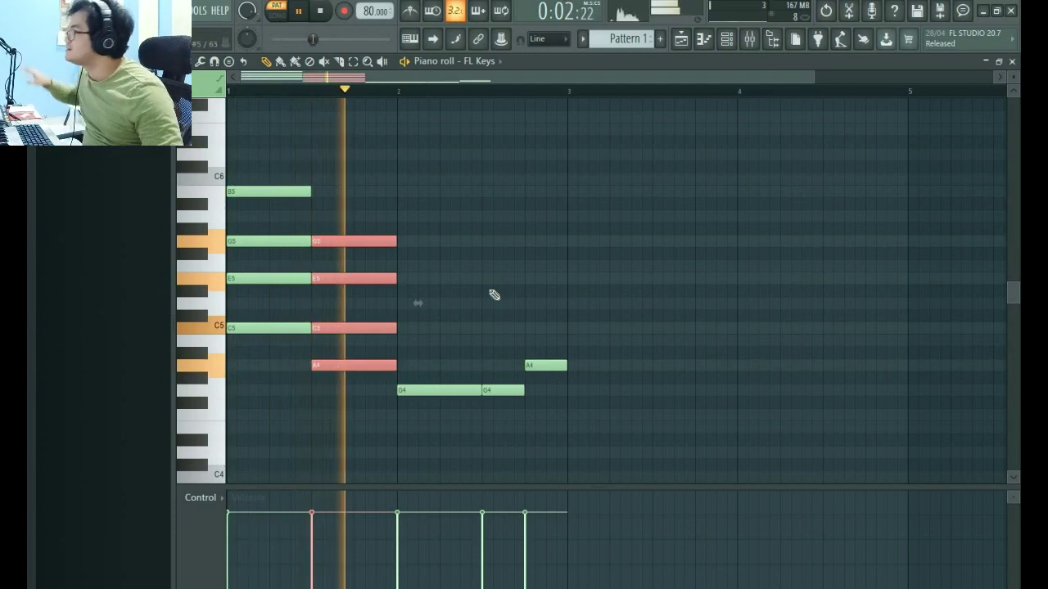
{"action": "key", "text": "space"}
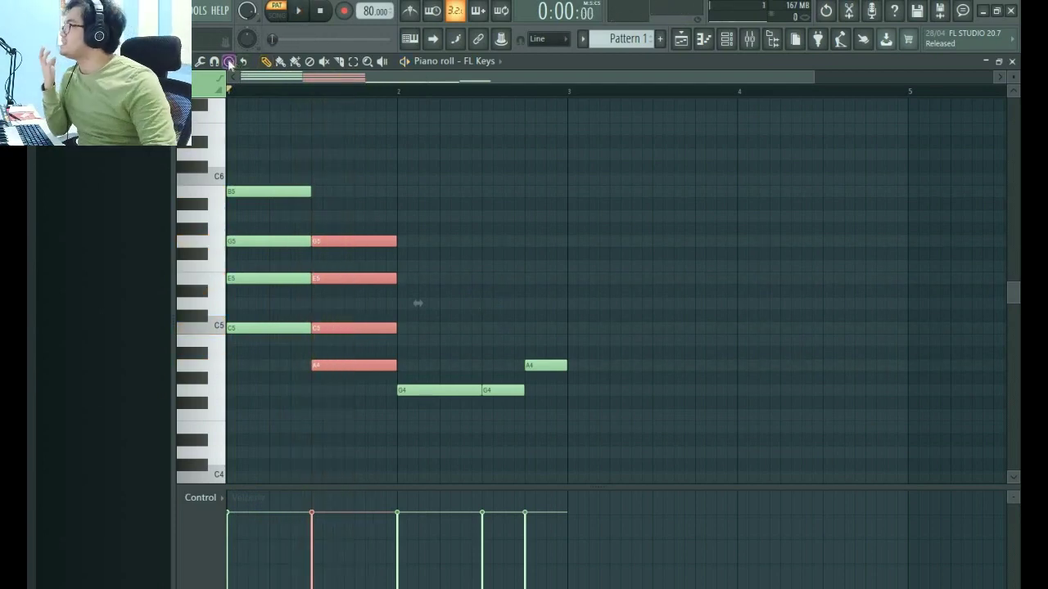
{"action": "left_click", "coordinate": [245, 63]}
{"action": "mouse_move", "coordinate": [246, 63]}
{"action": "left_click", "coordinate": [199, 62]}
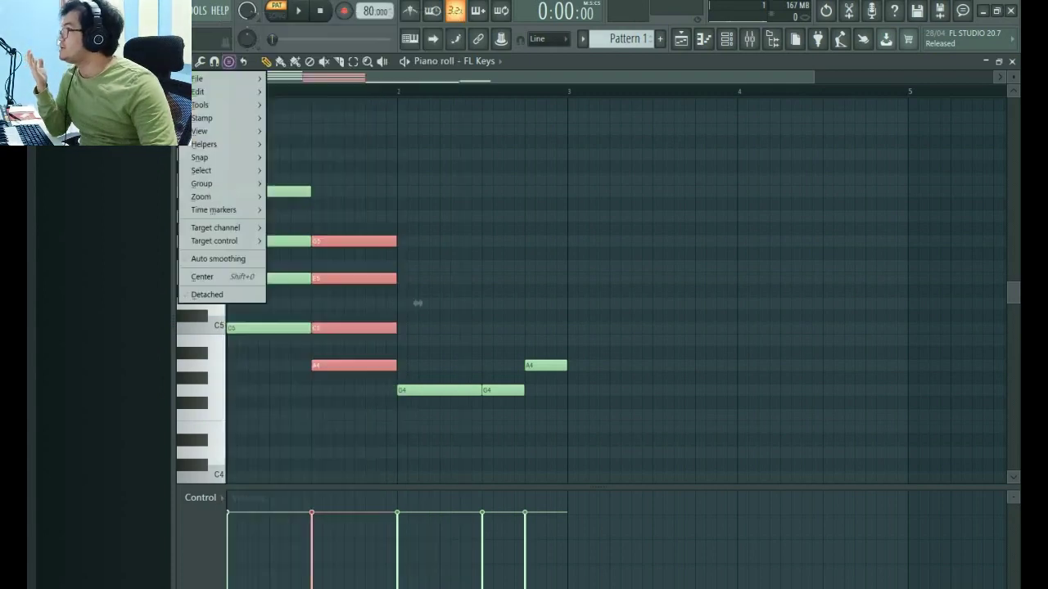
{"action": "mouse_move", "coordinate": [208, 121]}
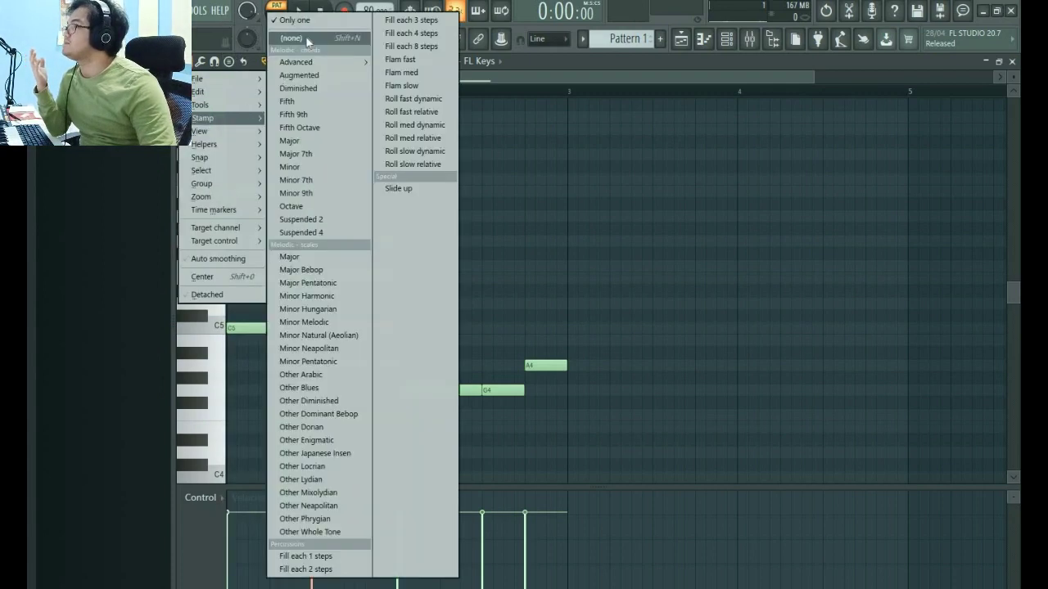
{"action": "left_click", "coordinate": [605, 61]}
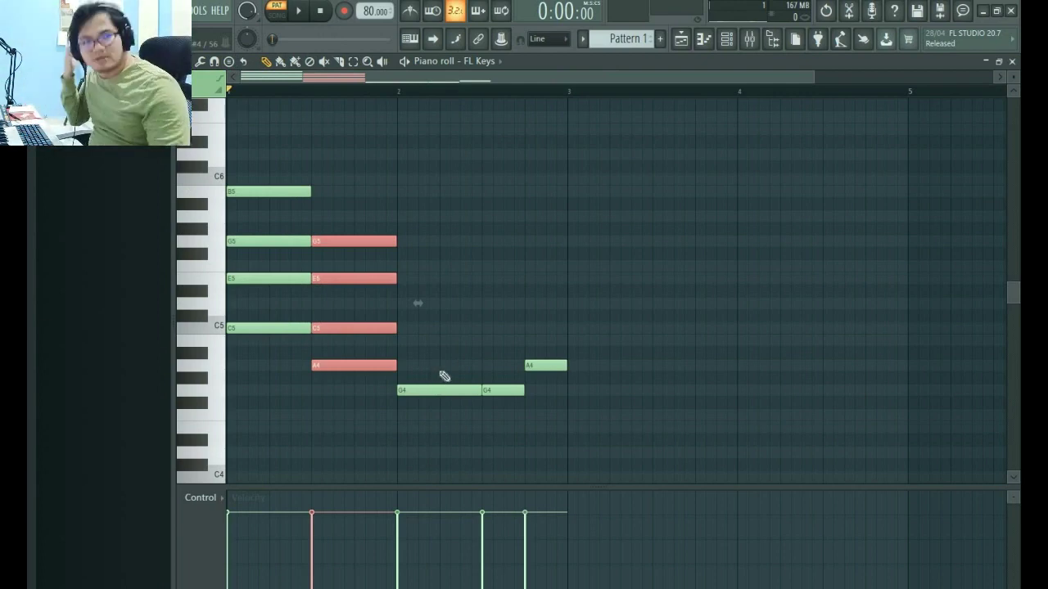
- Replace the first G4 note with a stamped Maj7 chord rooted on G4 and play the pattern
{"action": "left_click", "coordinate": [230, 62]}
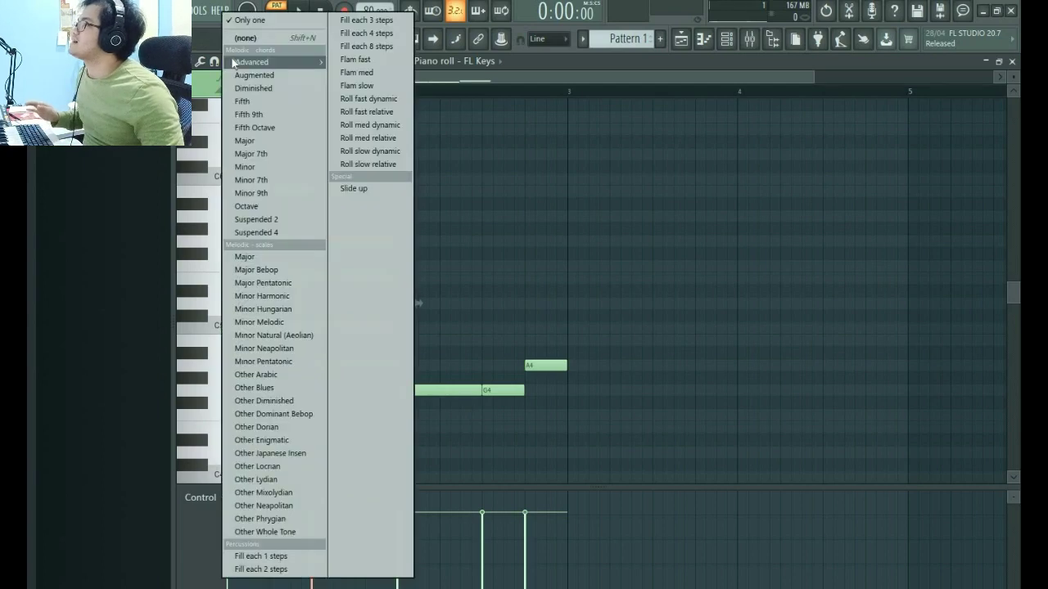
{"action": "mouse_move", "coordinate": [270, 61]}
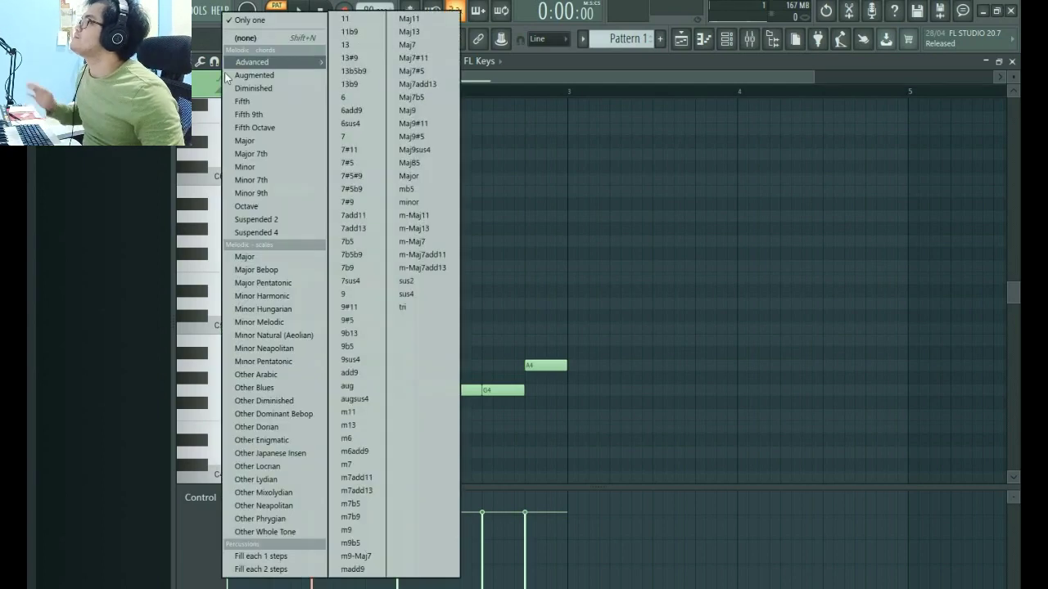
{"action": "left_click", "coordinate": [409, 45]}
{"action": "right_click", "coordinate": [408, 390]}
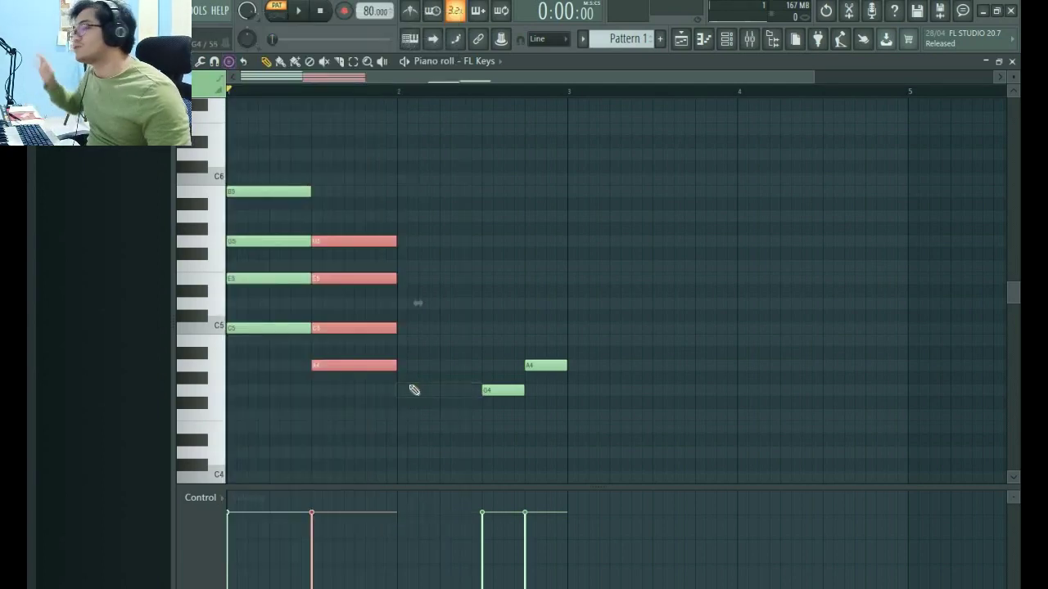
{"action": "left_click", "coordinate": [399, 390]}
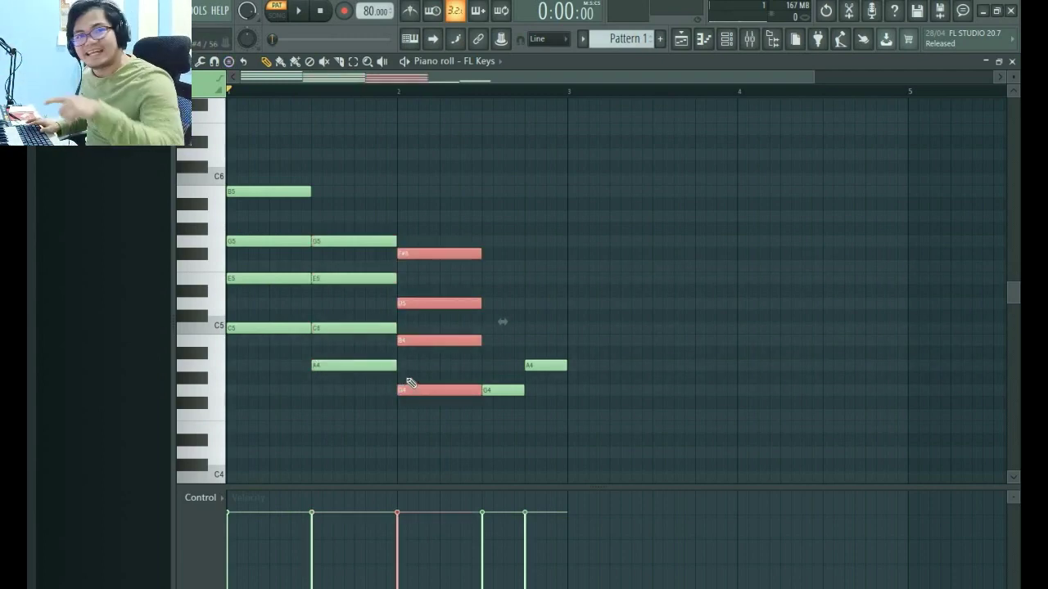
{"action": "key", "text": "space"}
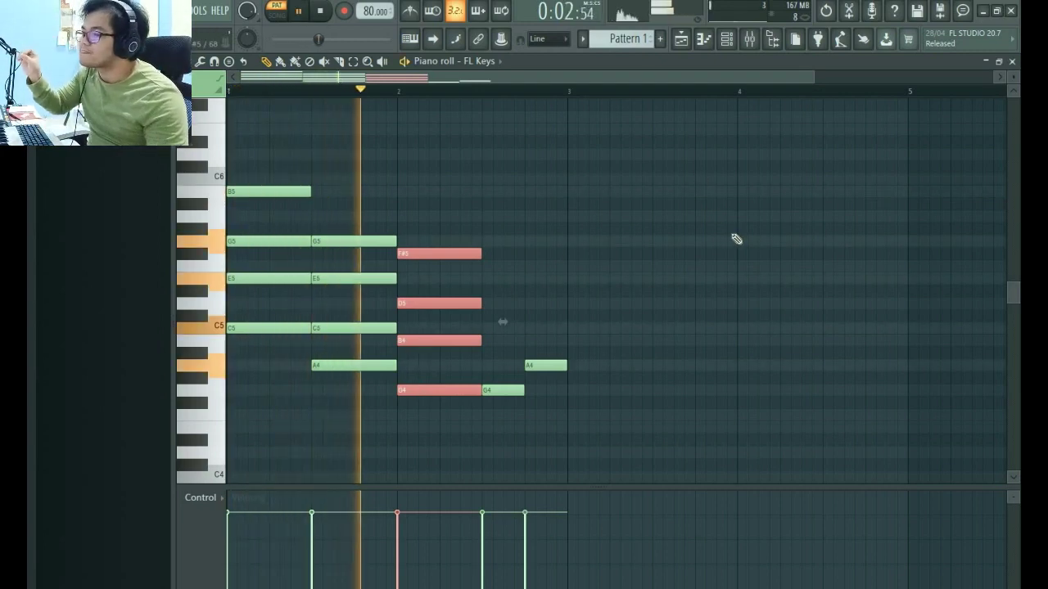
{"action": "key", "text": "space"}
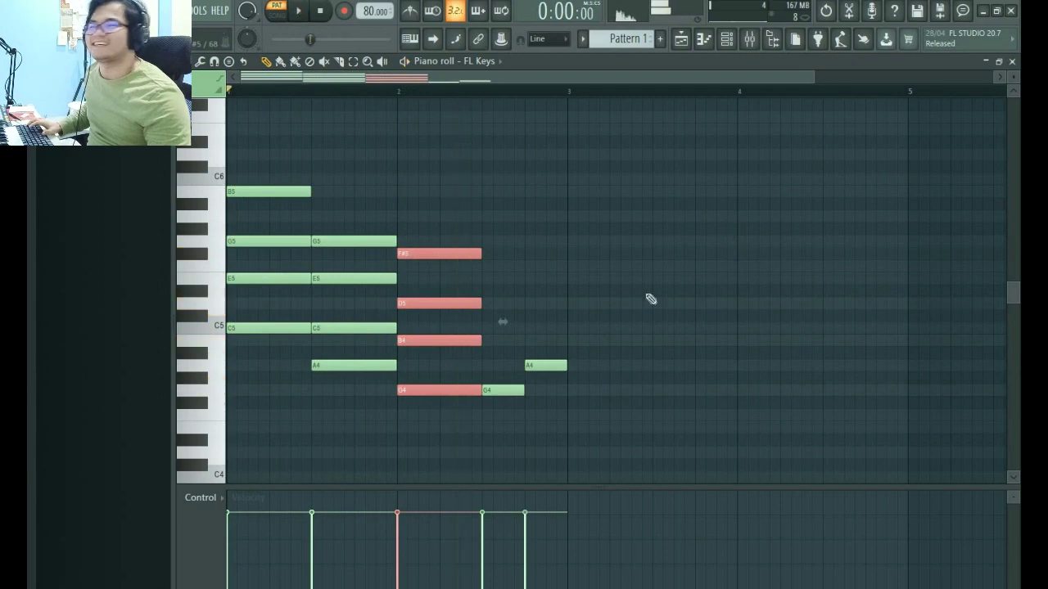
- Replace the second G4 note with a copy of the G4 Maj7 chord, shortened to where the last A4 begins, and play the pattern
{"action": "left_click_drag", "start_coordinate": [461, 407], "coordinate": [479, 229]}
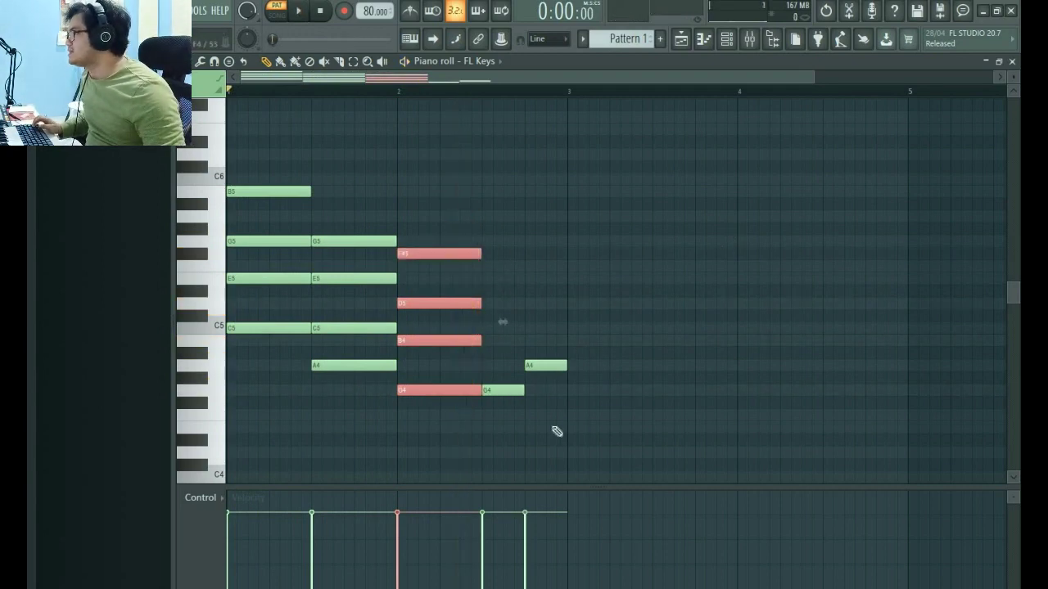
{"action": "right_click", "coordinate": [506, 392]}
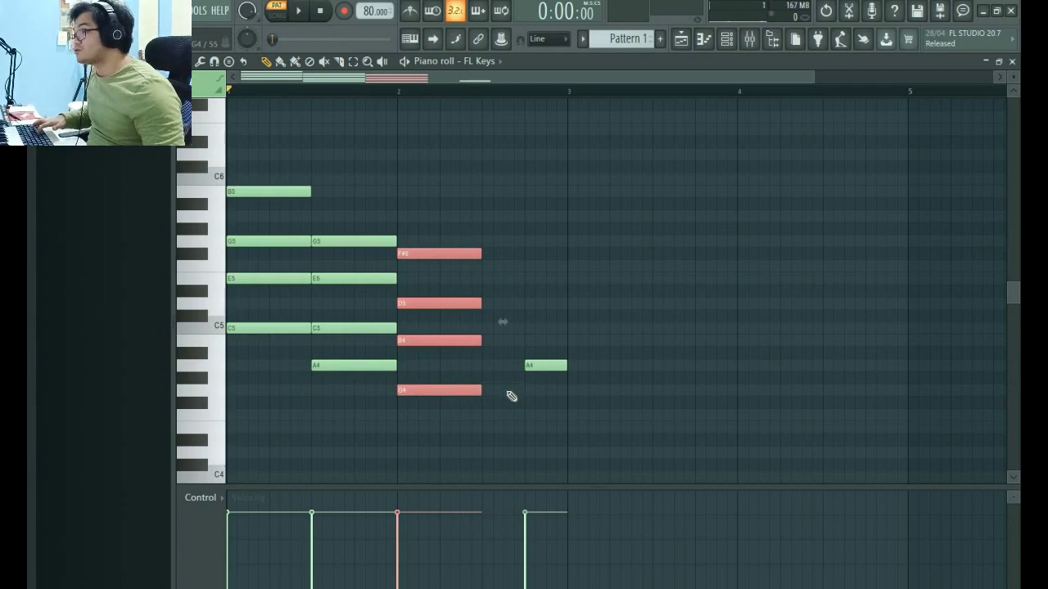
{"action": "key", "text": "ctrl+b"}
{"action": "left_click_drag", "start_coordinate": [566, 390], "coordinate": [528, 407]}
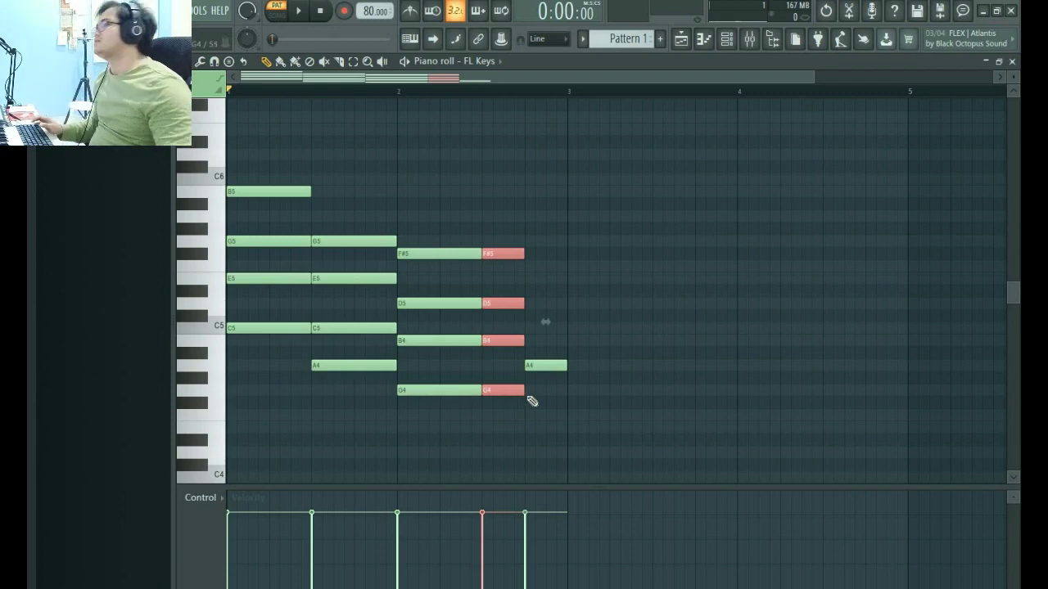
{"action": "key", "text": "space"}
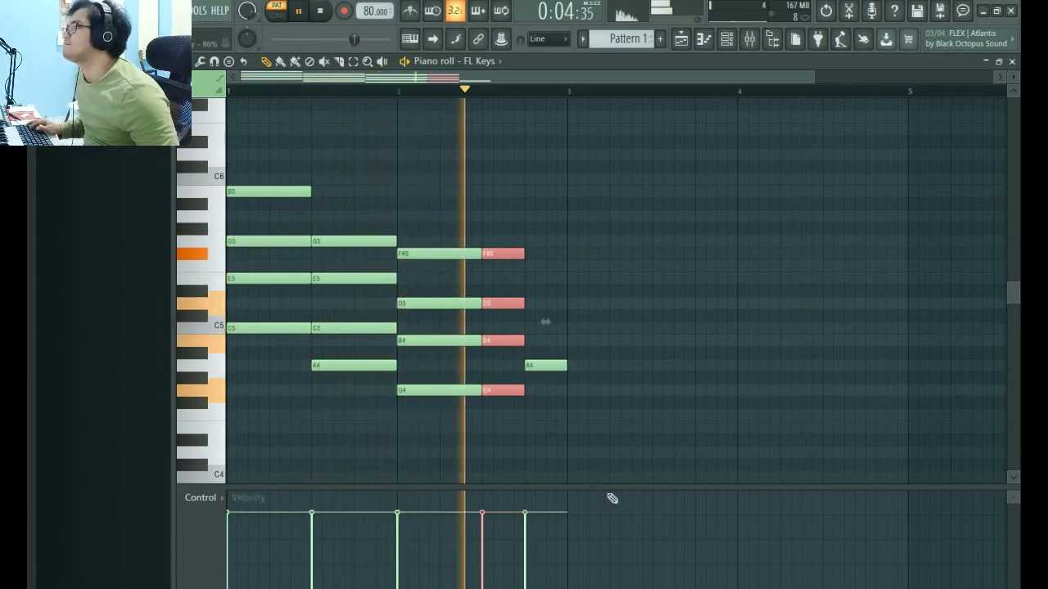
{"action": "key", "text": "space"}
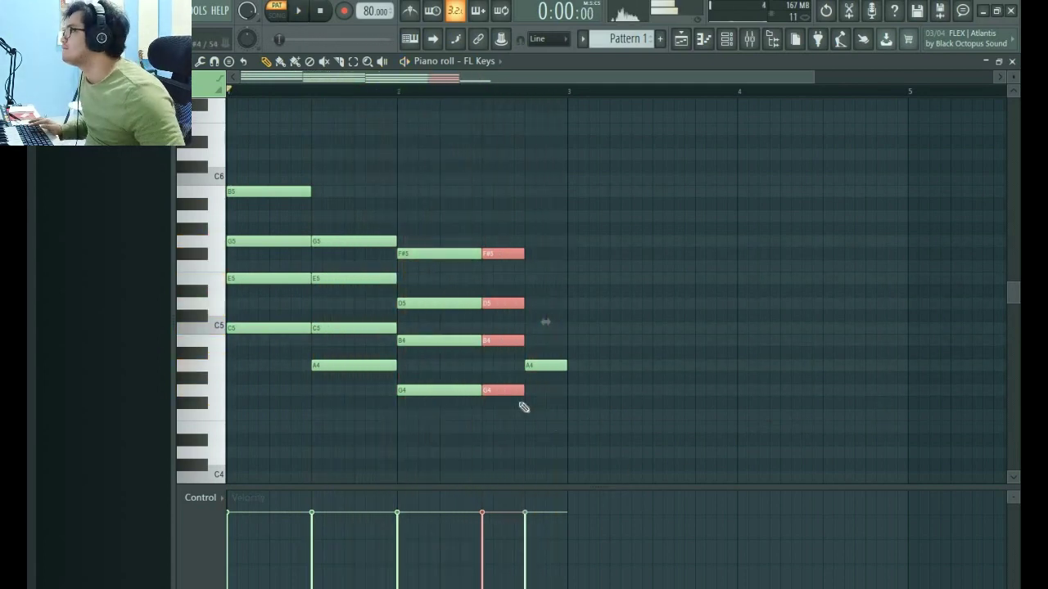
- Replace the last A4 note with a copy of the short Maj7 chord moved up to root A4 and play the pattern
{"action": "left_click_drag", "start_coordinate": [512, 422], "coordinate": [513, 229]}
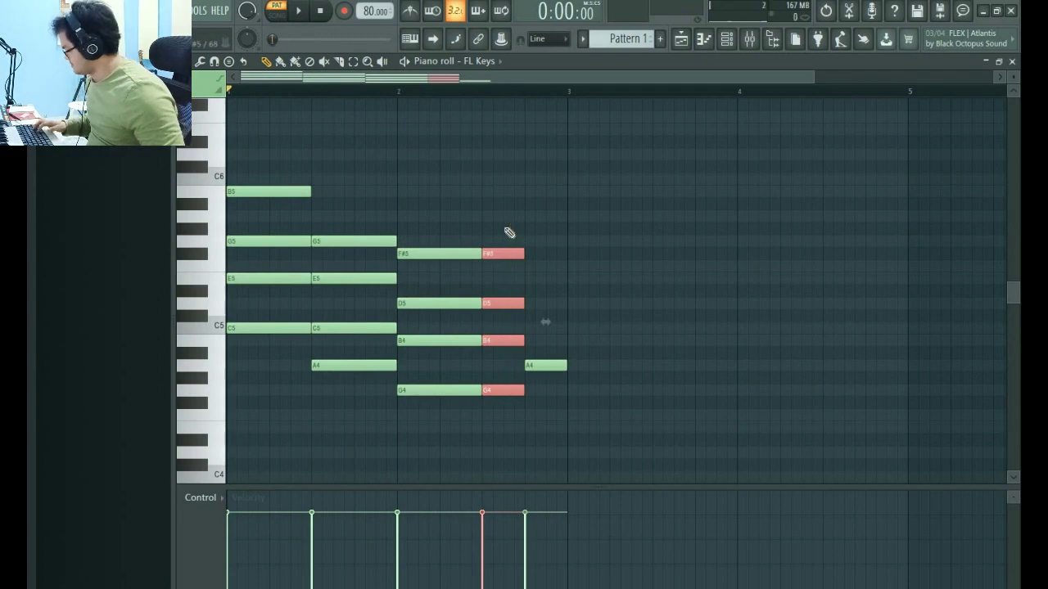
{"action": "key", "text": "ctrl+b"}
{"action": "right_click", "coordinate": [543, 366]}
{"action": "left_click_drag", "start_coordinate": [538, 358], "coordinate": [538, 365]}
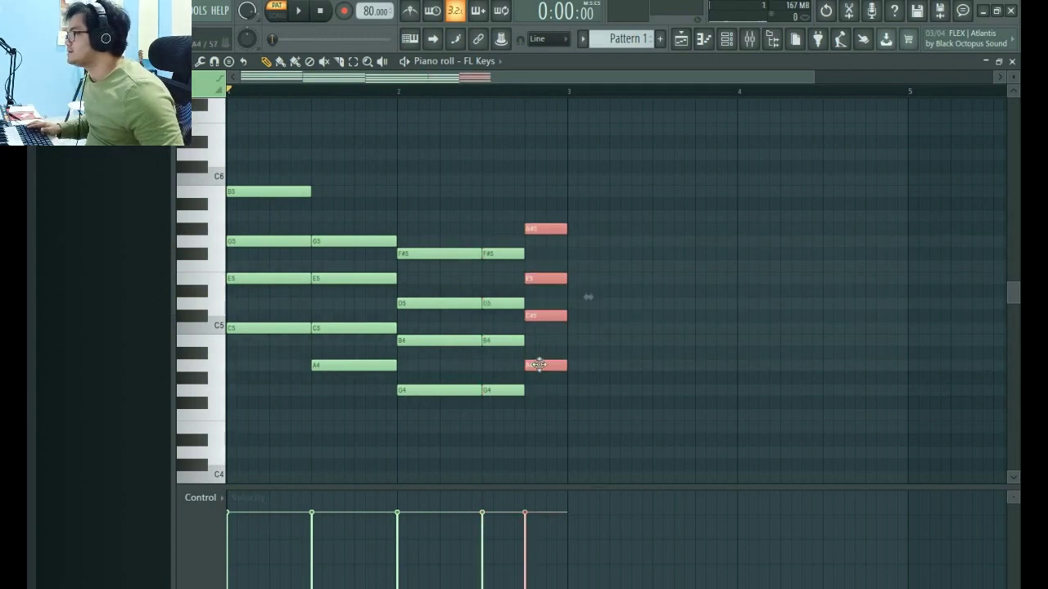
{"action": "key", "text": "space"}
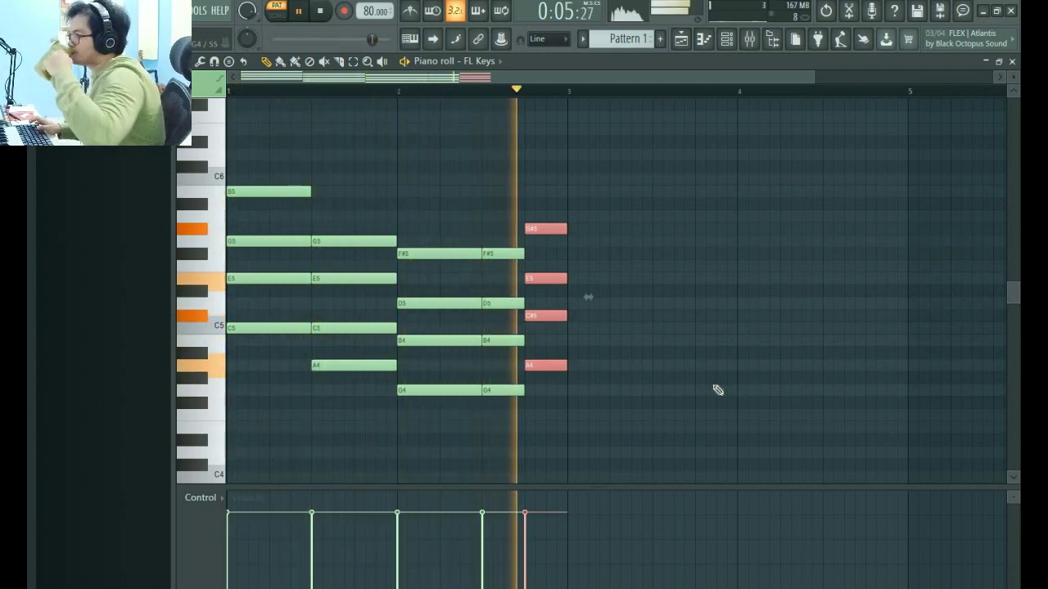
{"action": "key", "text": "space"}
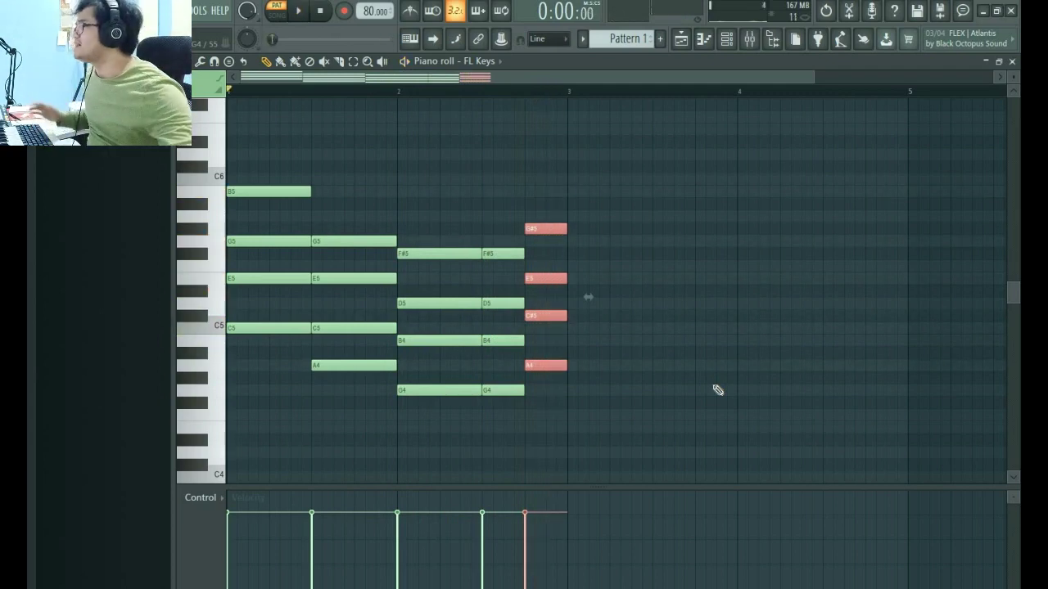
- Turn the closing chord into a Minor 7th of A4, C5, E5 and G5, play the full progression and deselect the chord
{"action": "left_click_drag", "start_coordinate": [568, 385], "coordinate": [568, 270]}
{"action": "key", "text": "space"}
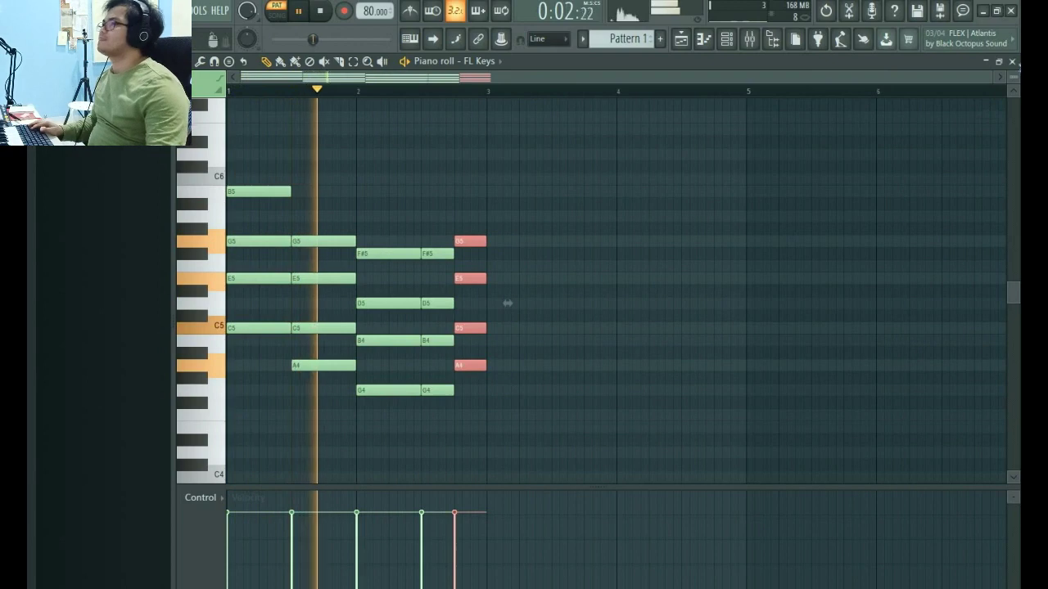
{"action": "scroll", "coordinate": [508, 303], "scroll_direction": "up", "scroll_amount": 1}
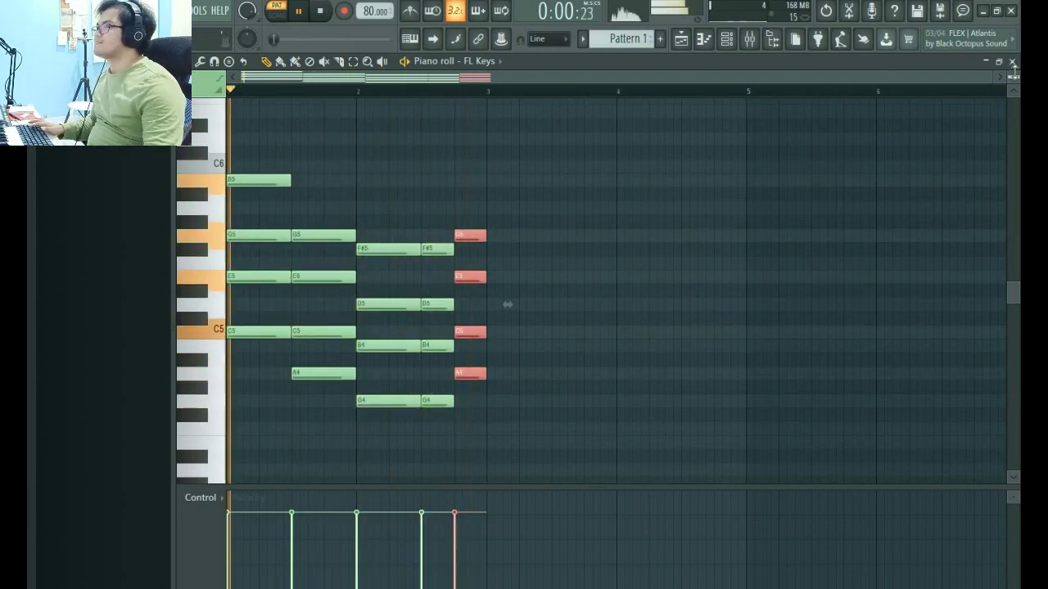
{"action": "scroll", "coordinate": [508, 304], "scroll_direction": "down", "scroll_amount": 1}
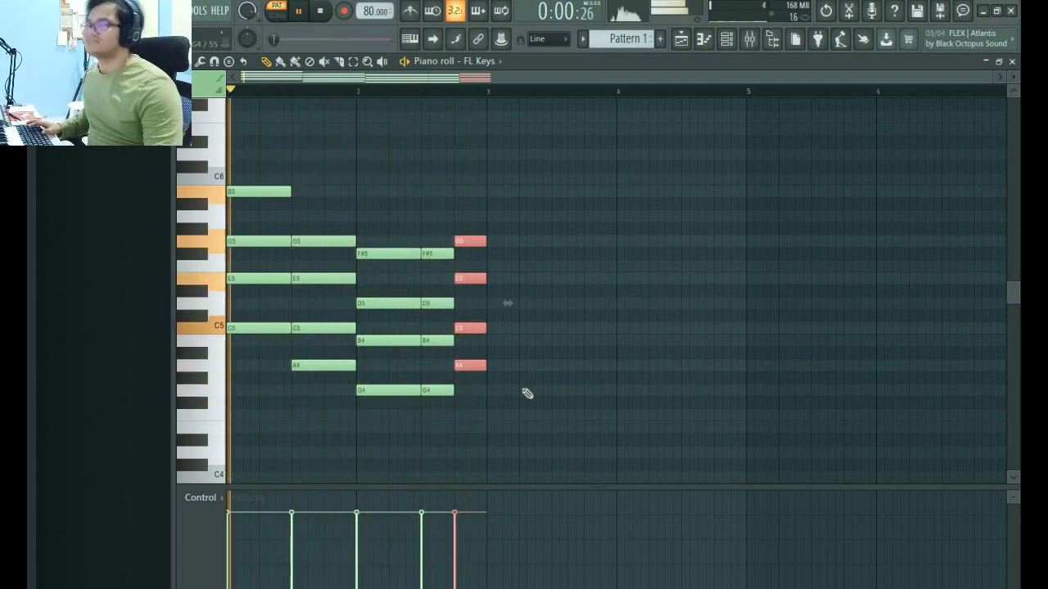
{"action": "key", "text": "space"}
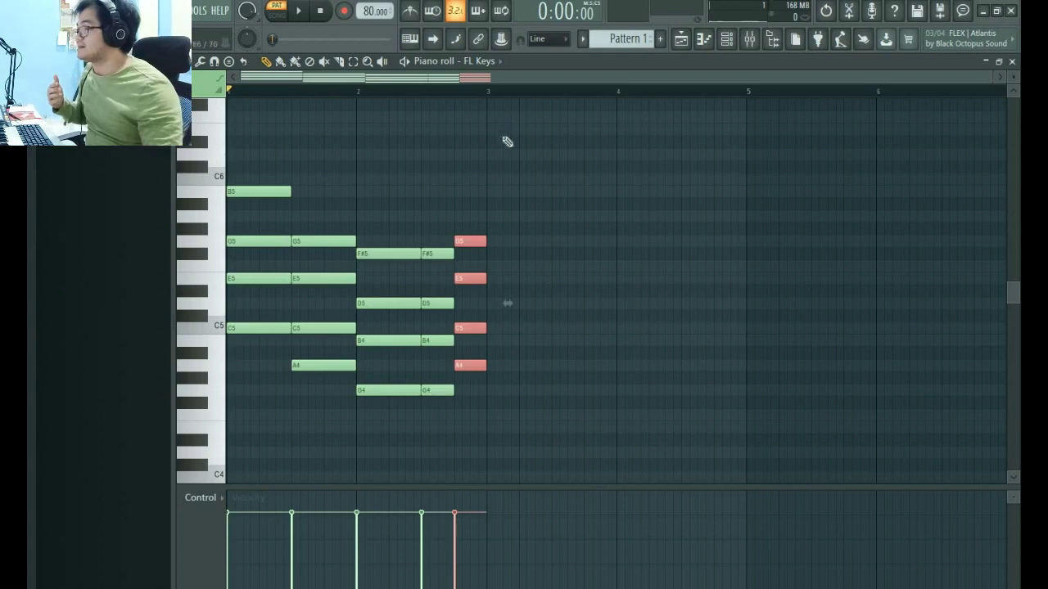
{"action": "left_click", "coordinate": [558, 287]}
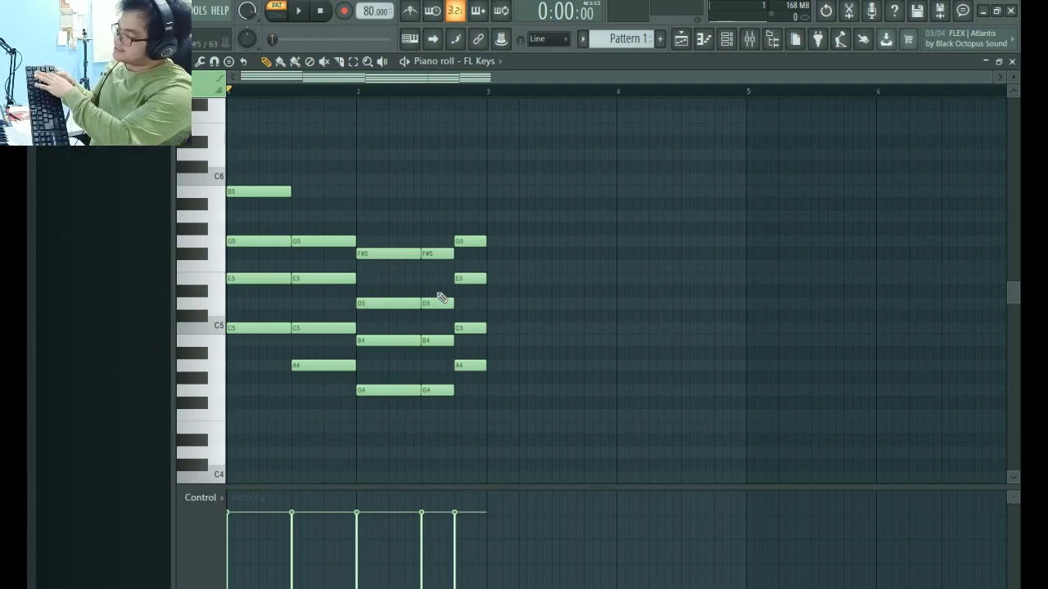
- Preview the default Strumizer effect on all chords, discard it and play the unstrummed progression for comparison
{"action": "key", "text": "alt+s"}
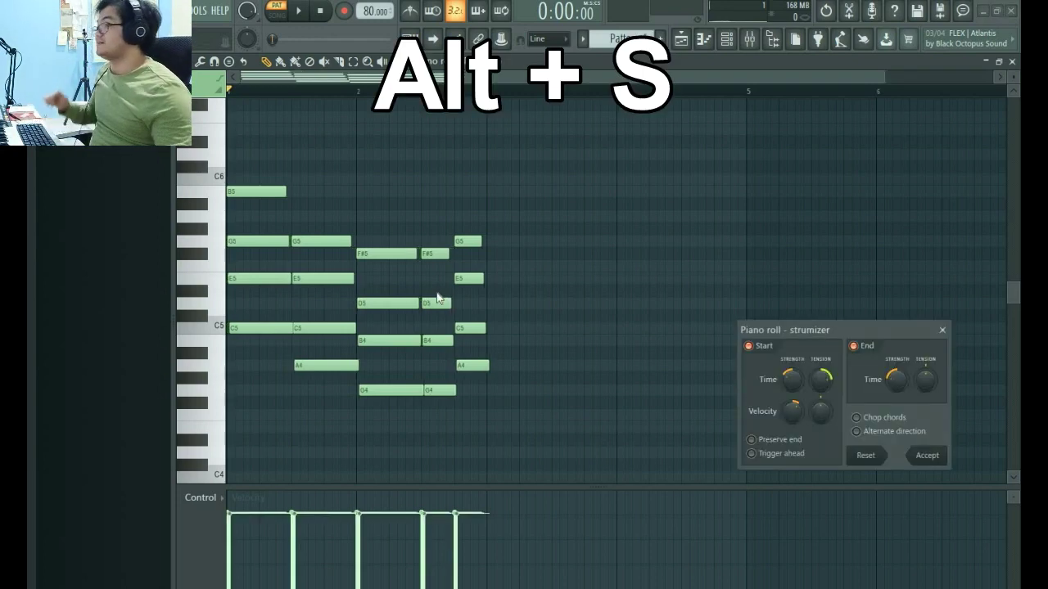
{"action": "left_click_drag", "start_coordinate": [866, 328], "coordinate": [778, 187]}
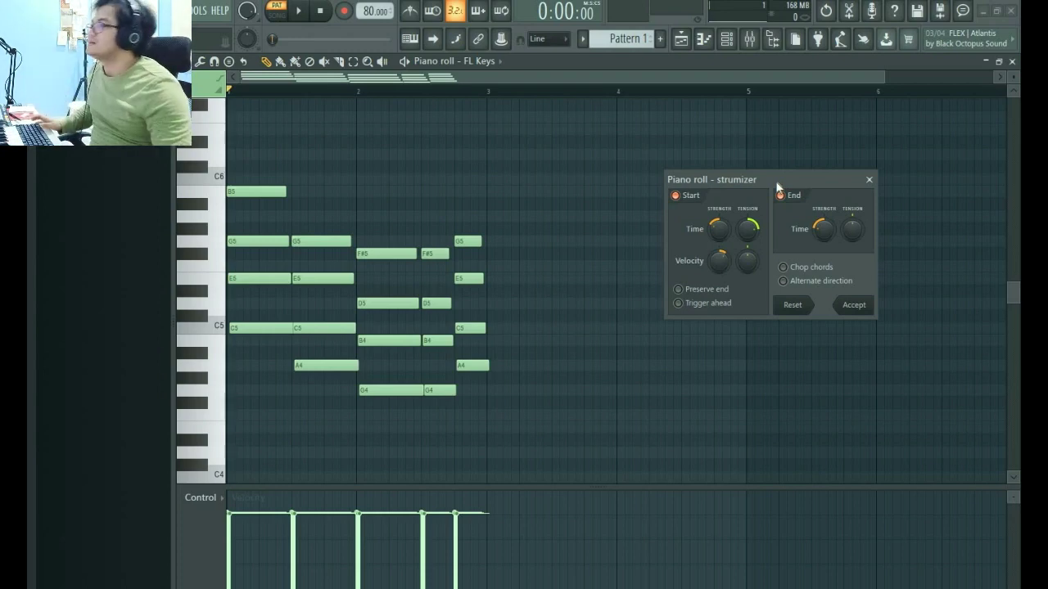
{"action": "key", "text": "space"}
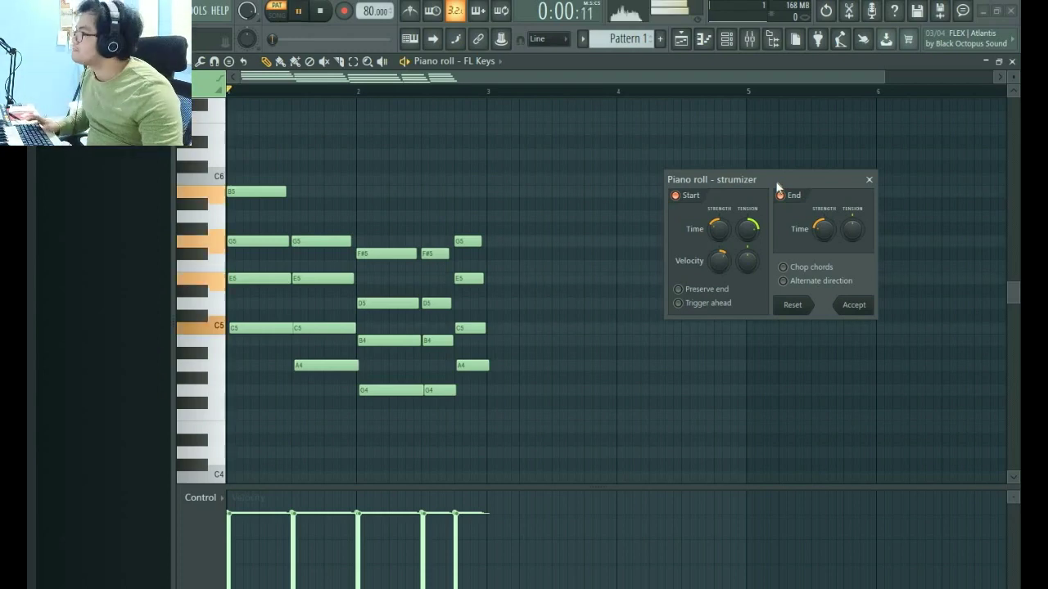
{"action": "key", "text": "space"}
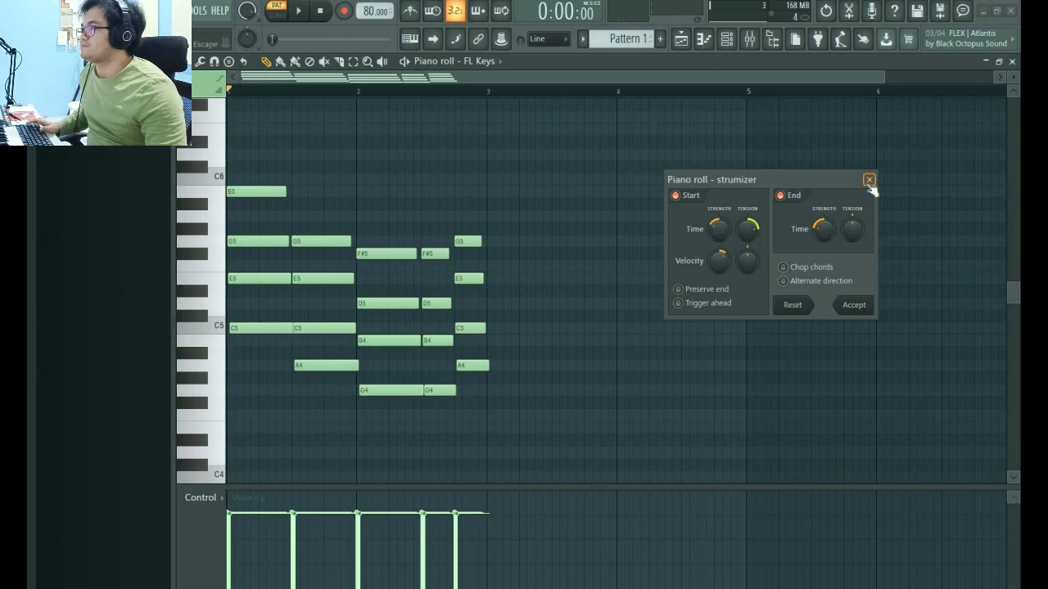
{"action": "left_click", "coordinate": [870, 180]}
{"action": "key", "text": "space"}
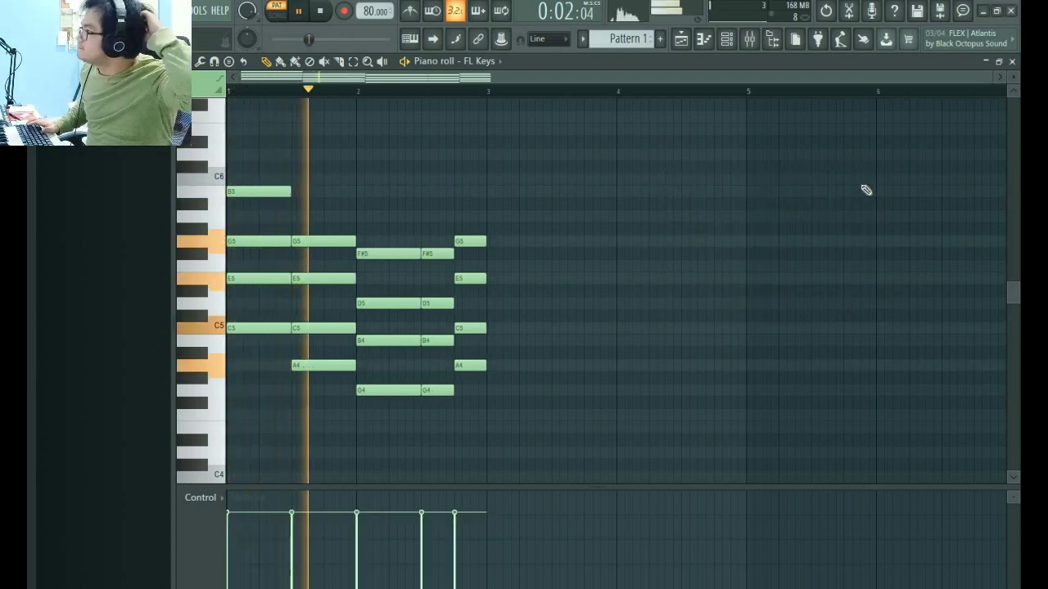
{"action": "key", "text": "space"}
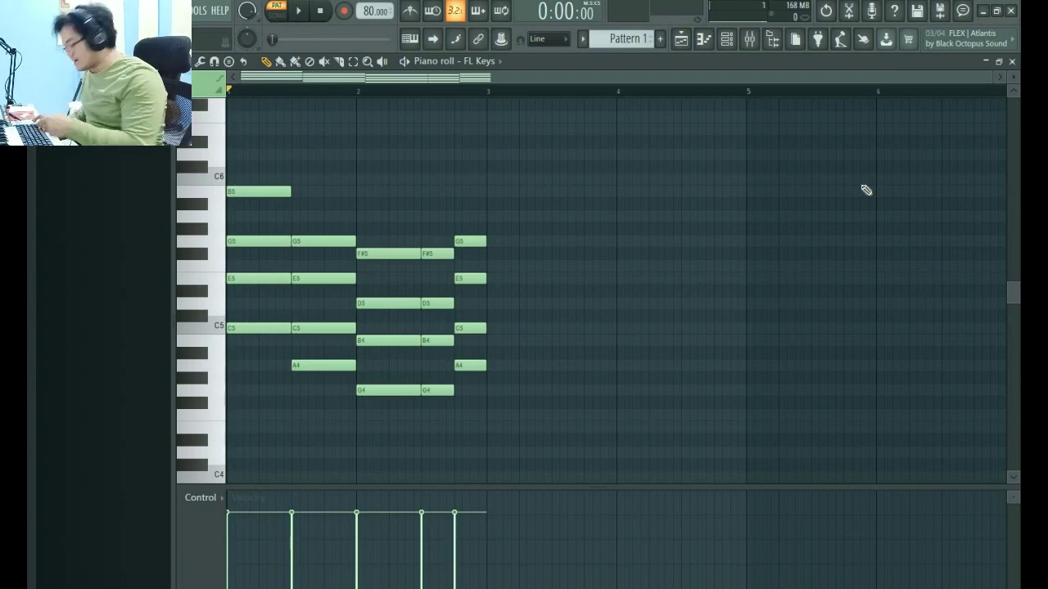
- Apply the Strumizer to all chords with a higher start time strength, listening to the strum before accepting it
{"action": "key", "text": "alt+s"}
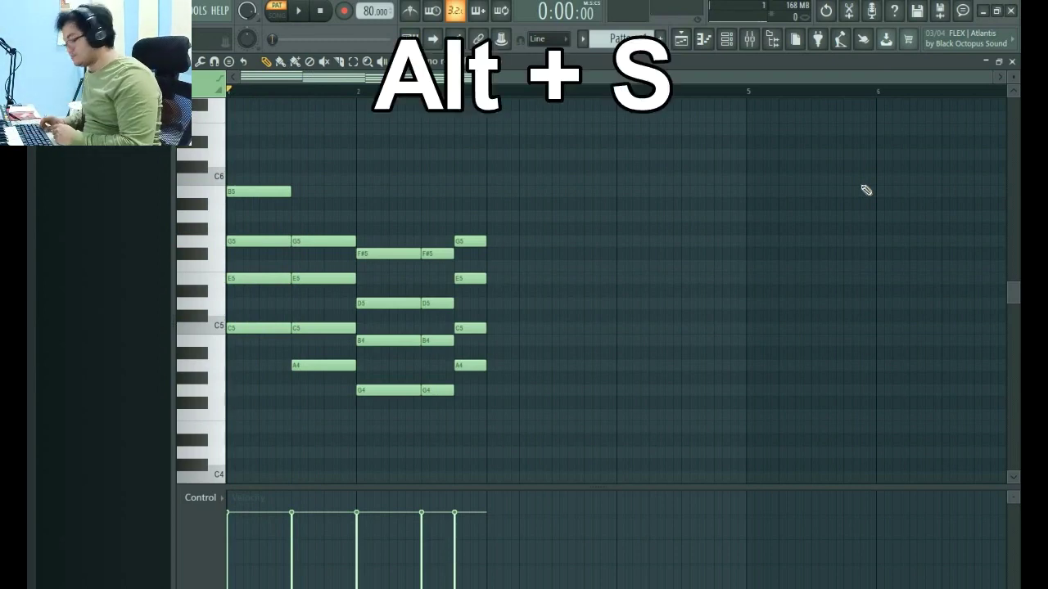
{"action": "key", "text": "alt+s"}
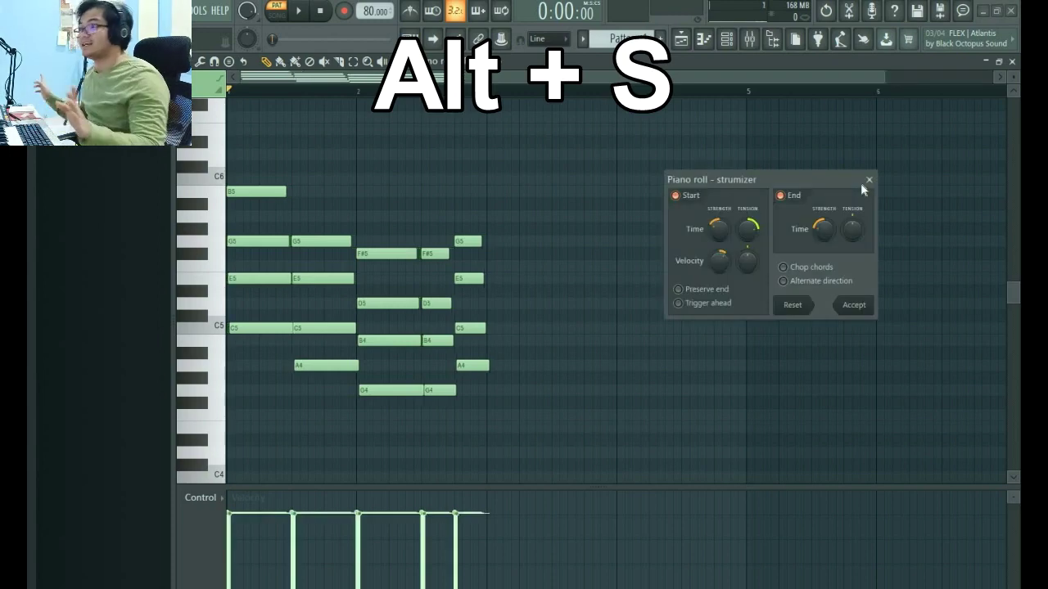
{"action": "key", "text": "space"}
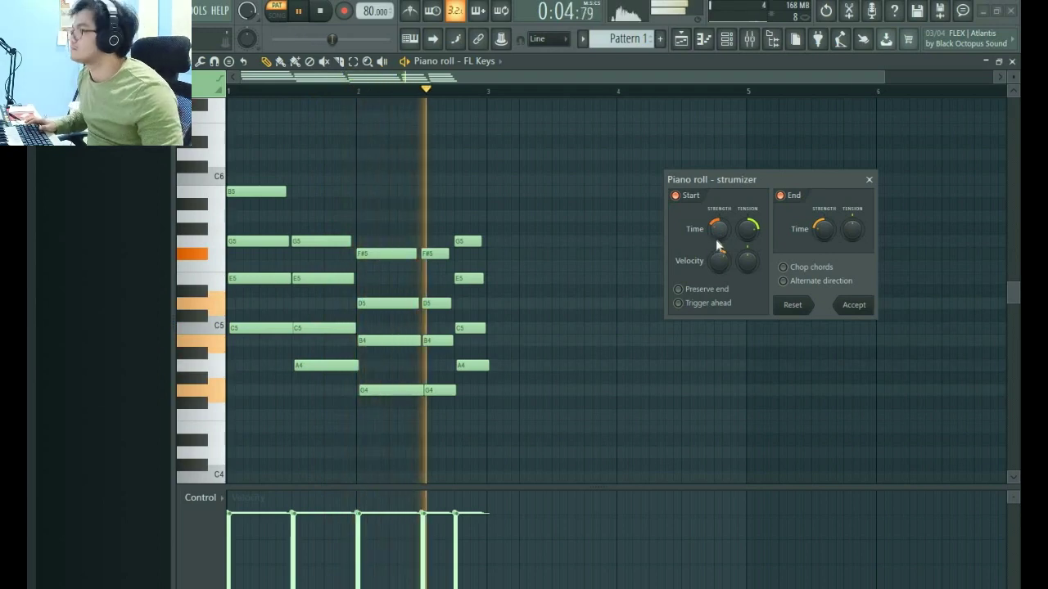
{"action": "key", "text": "space"}
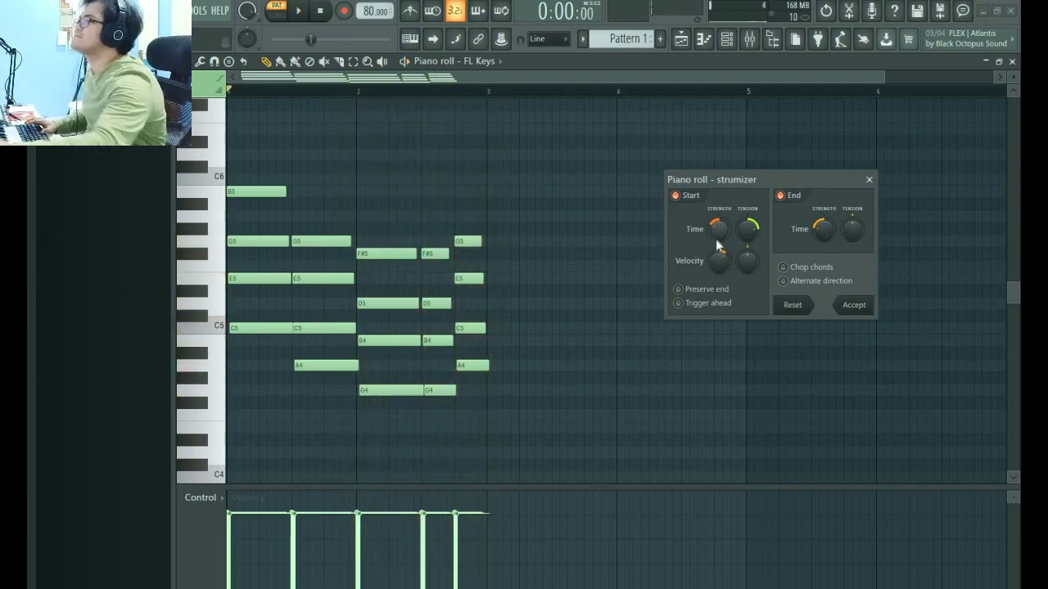
{"action": "left_click_drag", "start_coordinate": [717, 232], "coordinate": [716, 229]}
{"action": "key", "text": "space"}
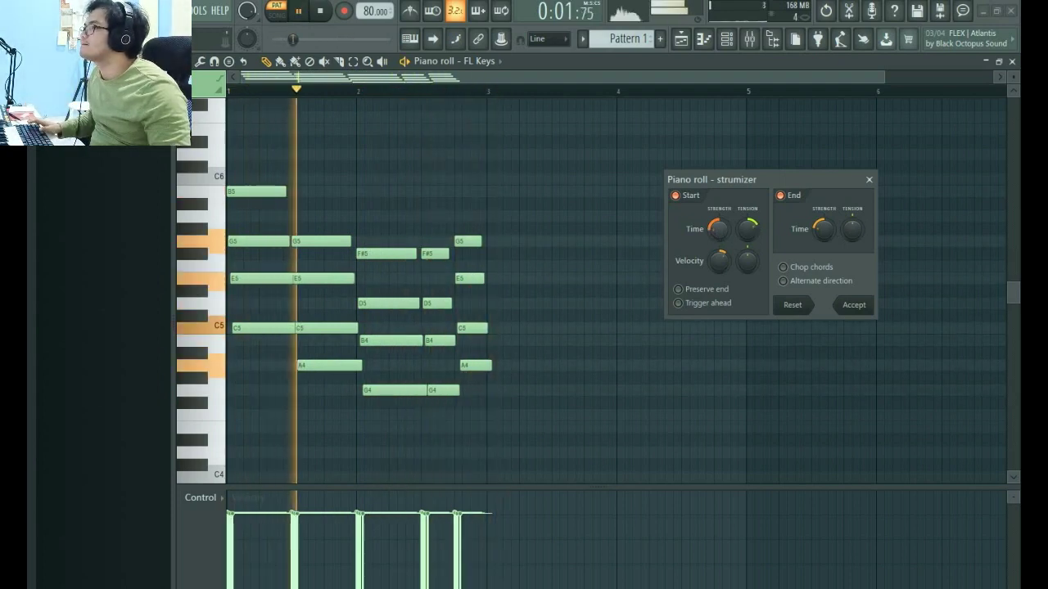
{"action": "left_click", "coordinate": [856, 304]}
- Shorten the closing chord's A4 and C5 notes to end at the start of bar 3 and play the strummed progression
{"action": "scroll", "coordinate": [533, 421], "scroll_direction": "up", "scroll_amount": 3}
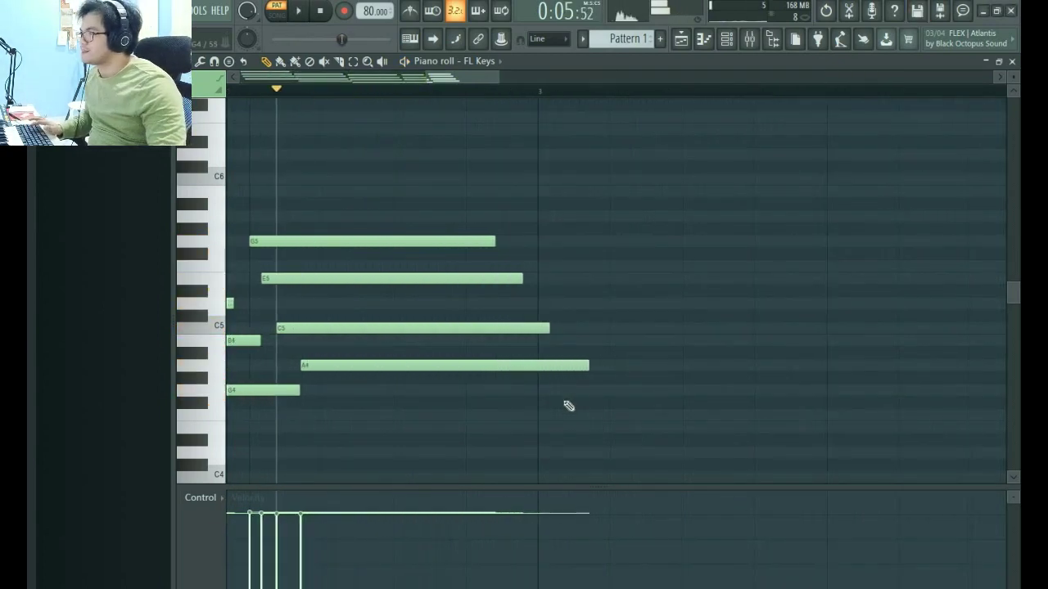
{"action": "key", "text": "ctrl+z"}
{"action": "left_click_drag", "start_coordinate": [635, 367], "coordinate": [533, 386]}
{"action": "left_click_drag", "start_coordinate": [562, 330], "coordinate": [542, 342]}
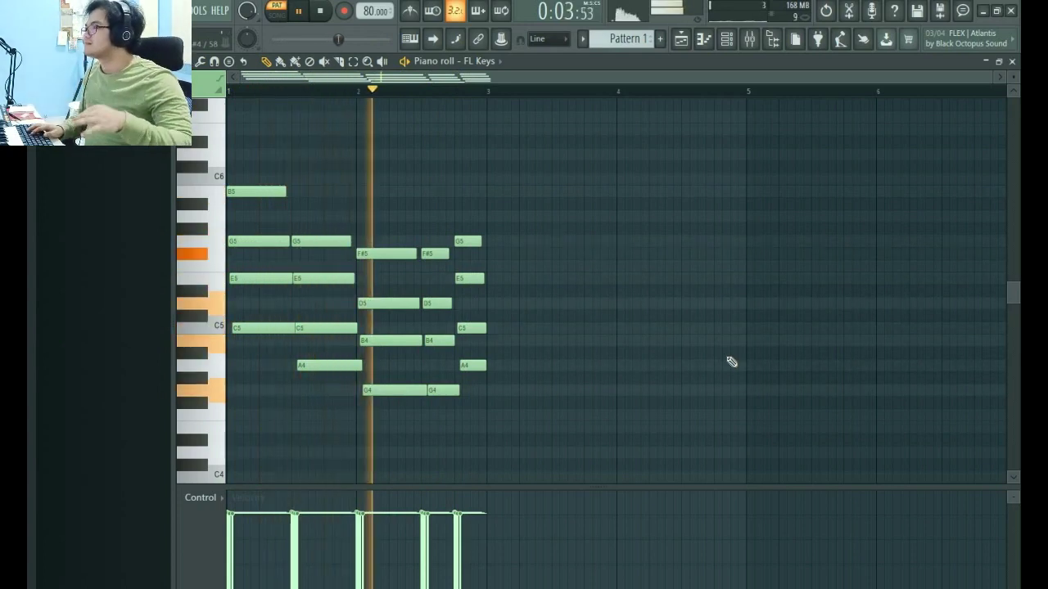
{"action": "key", "text": "space"}
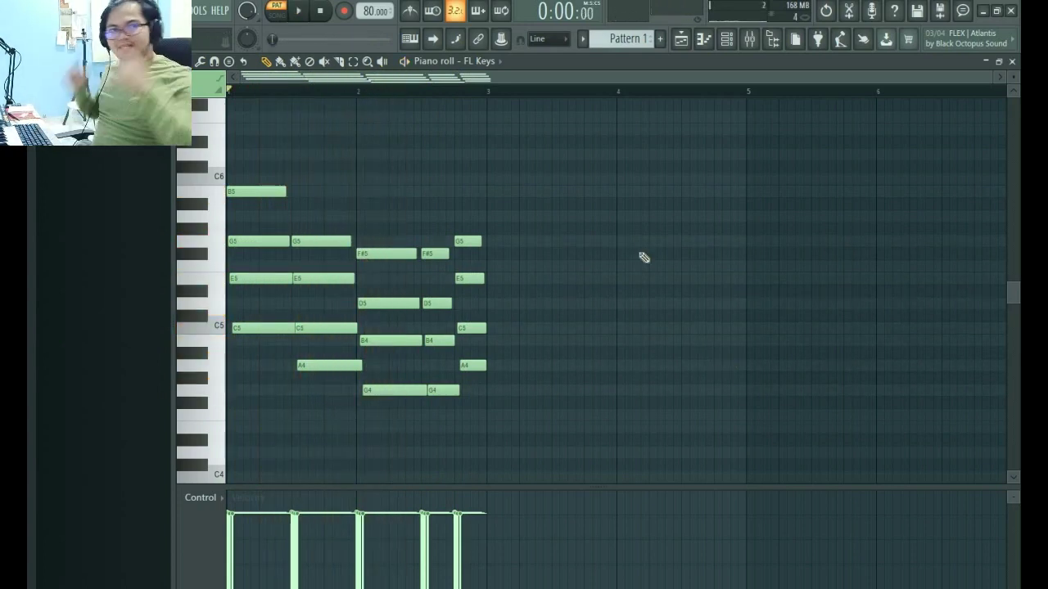
{"action": "key", "text": "space"}
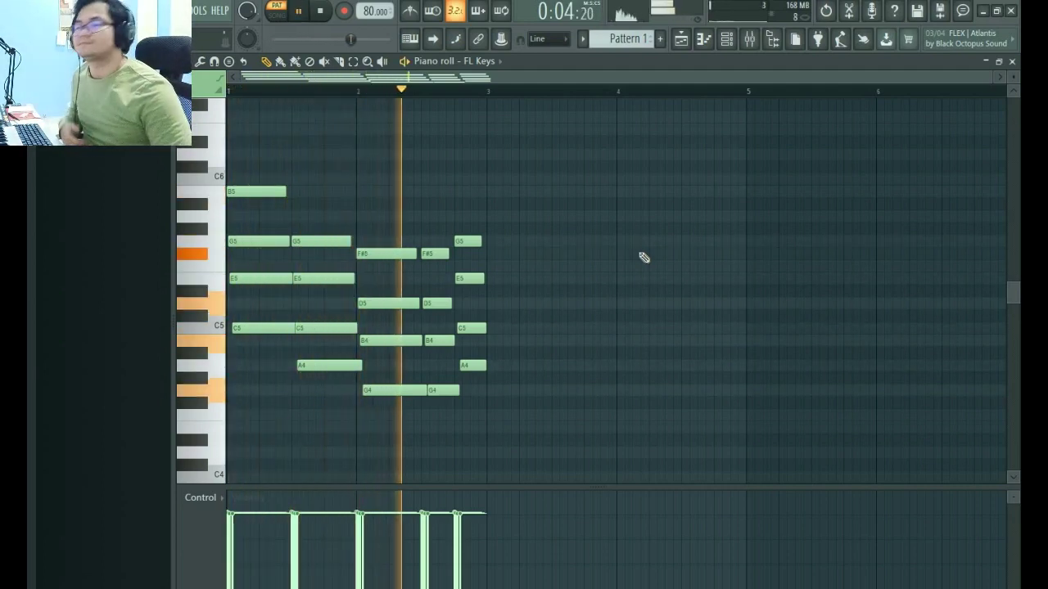
{"action": "key", "text": "space"}
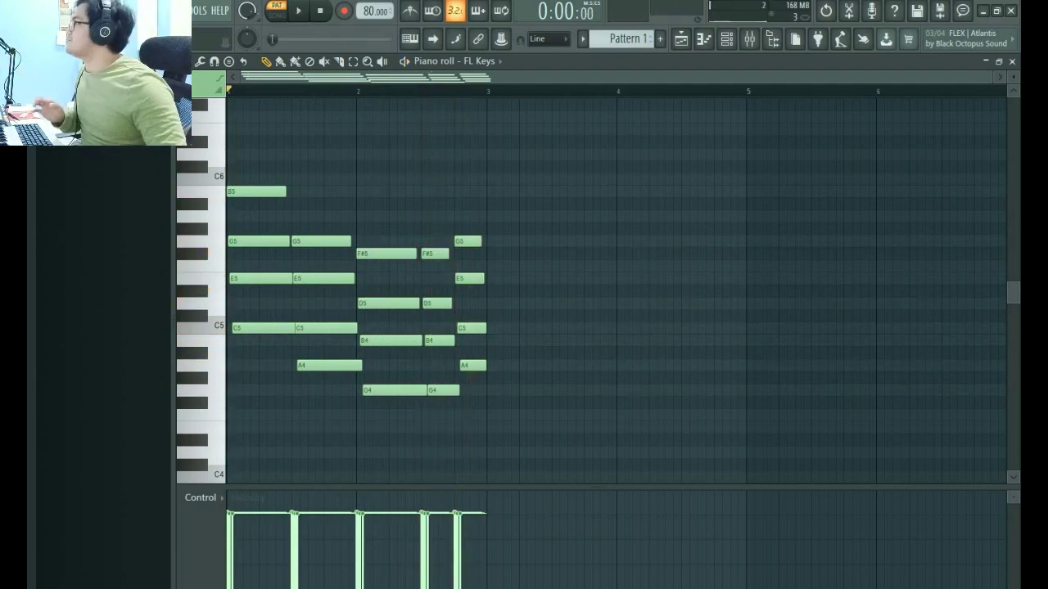
{"action": "key", "text": "alt+f"}
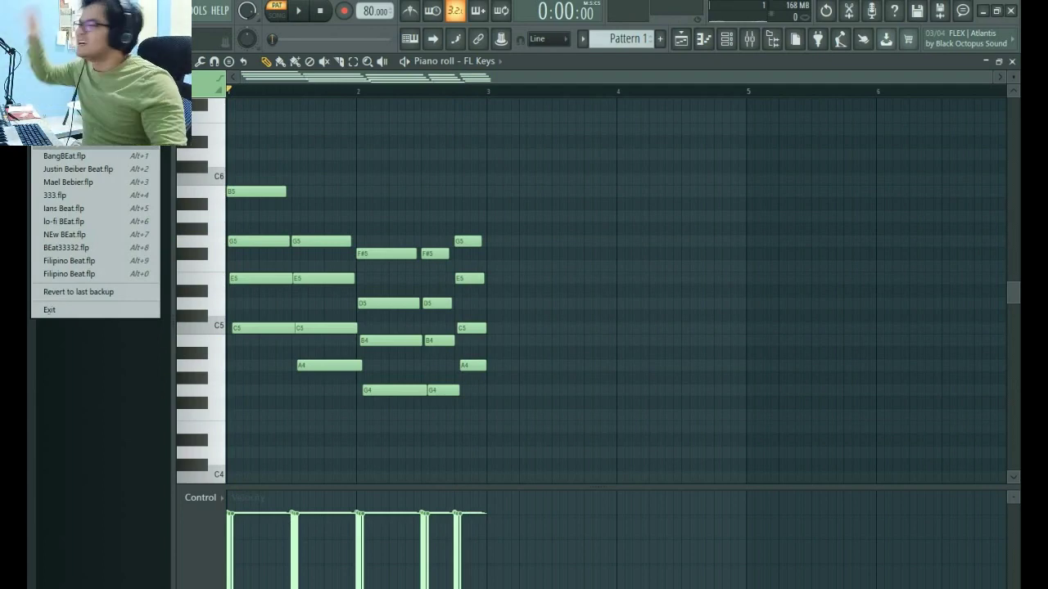
{"action": "key", "text": "e"}
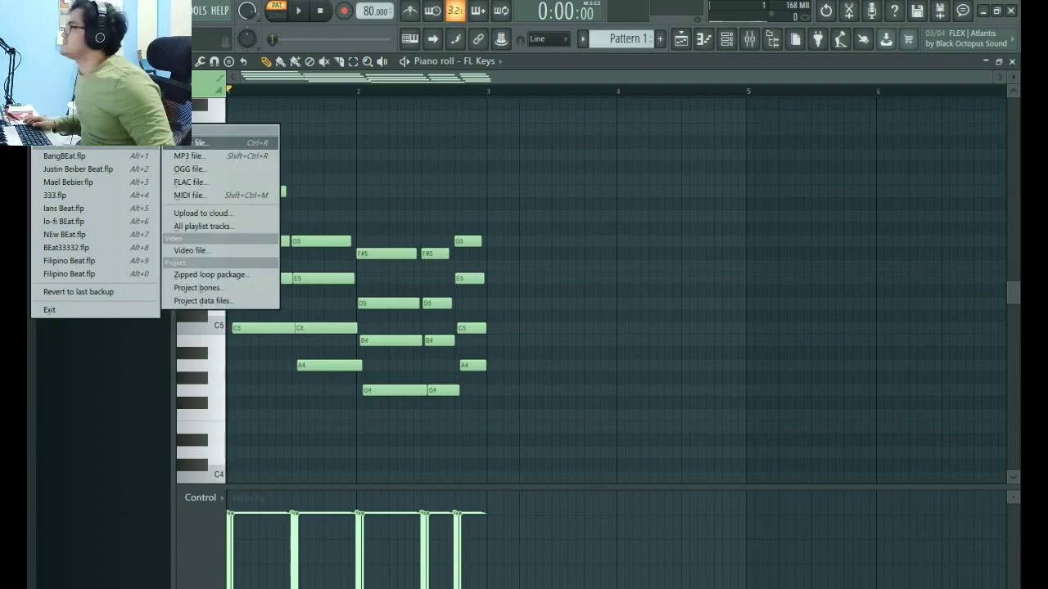
{"action": "key", "text": "Escape"}
{"action": "key", "text": "Escape"}
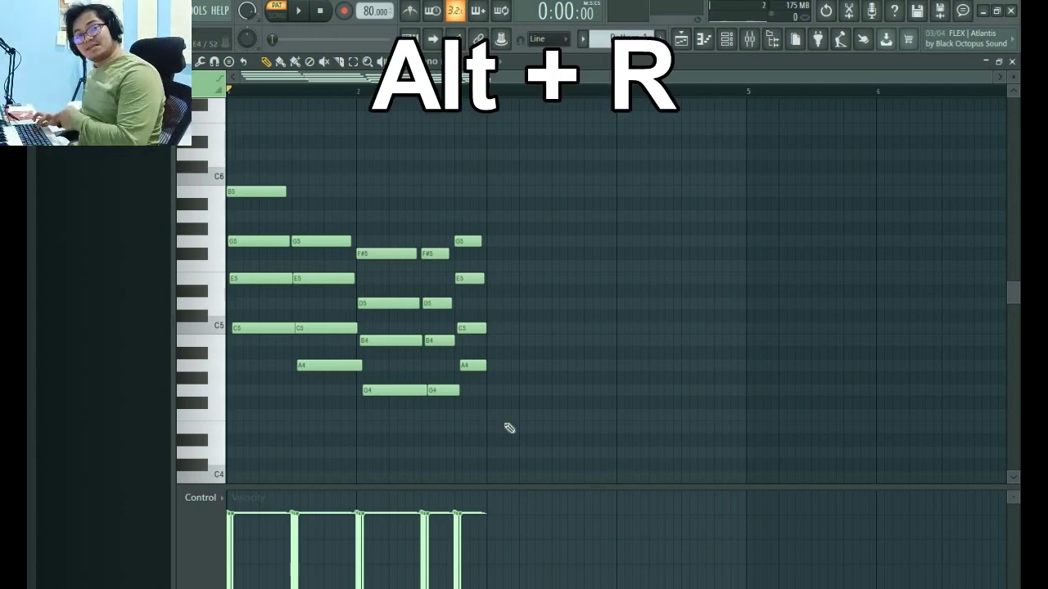
- Open the Randomizer for the chords, audition its random pattern generation and switch that back off, leaving only the Levels section active
{"action": "key", "text": "alt+r"}
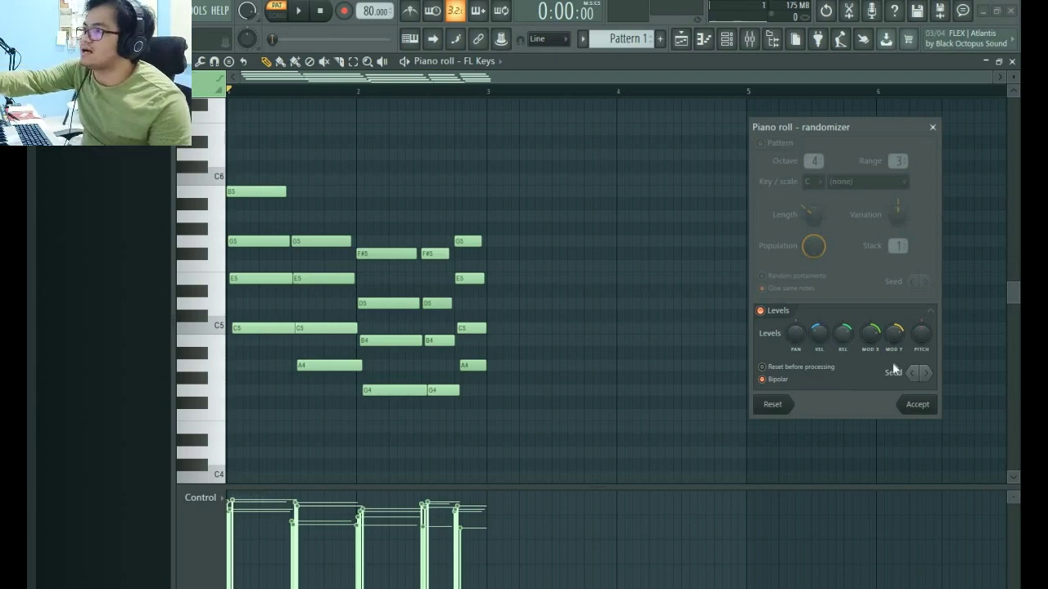
{"action": "left_click", "coordinate": [762, 144]}
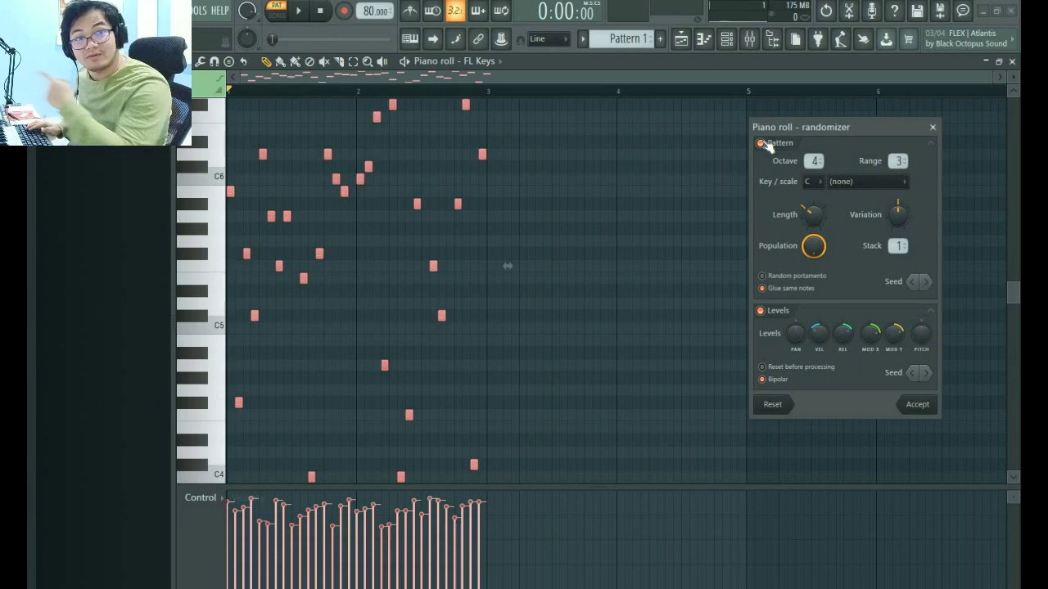
{"action": "key", "text": "space"}
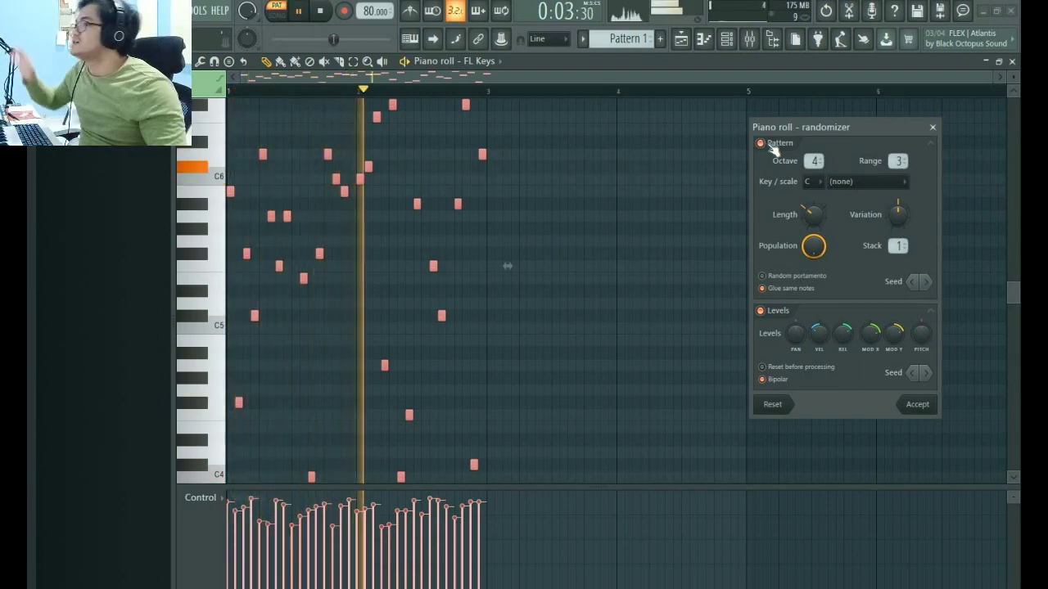
{"action": "left_click", "coordinate": [761, 143]}
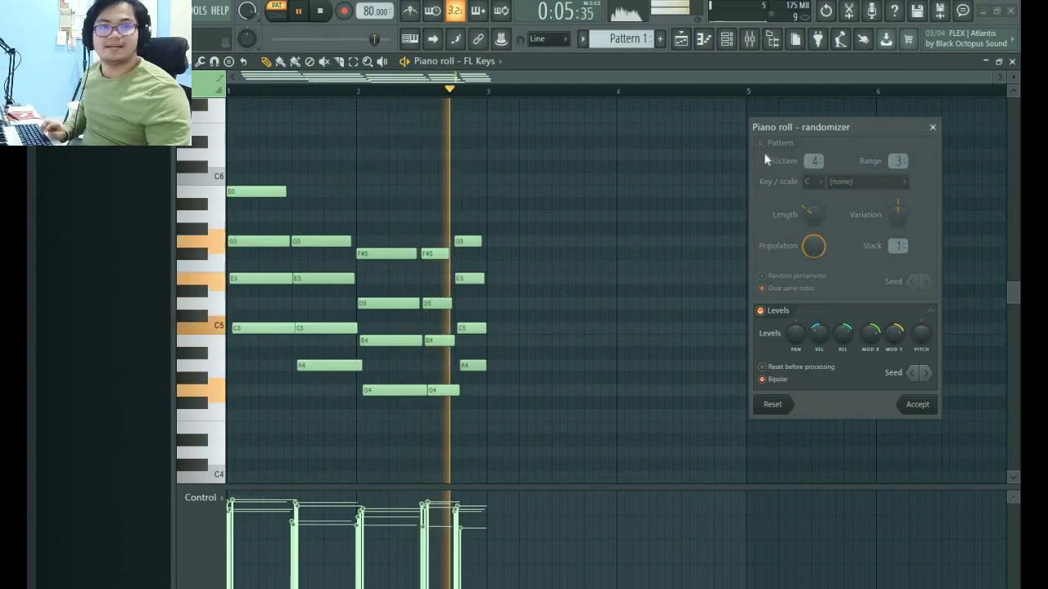
{"action": "key", "text": "space"}
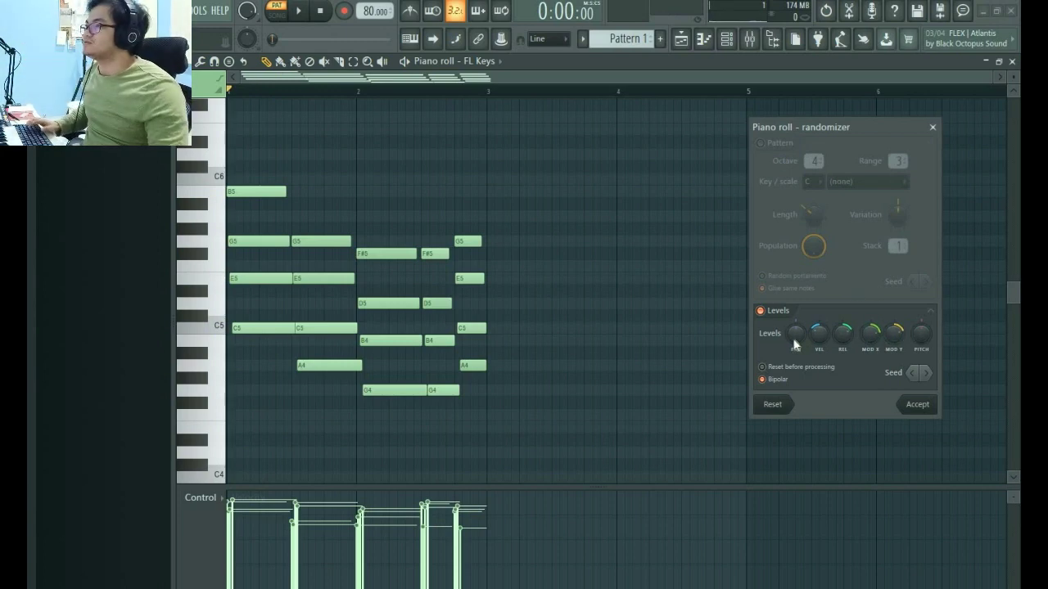
- Adjust the Randomizer's velocity amount while the chords play, accept a subtle velocity variation and stop playback
{"action": "key", "text": "space"}
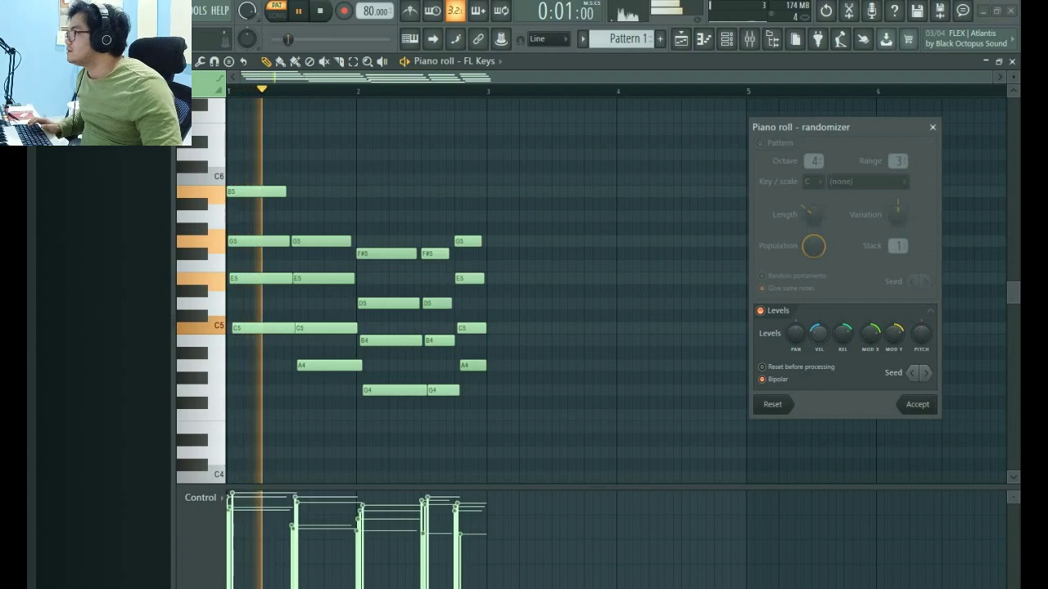
{"action": "left_click_drag", "start_coordinate": [816, 336], "coordinate": [817, 385]}
{"action": "left_click_drag", "start_coordinate": [816, 336], "coordinate": [816, 294]}
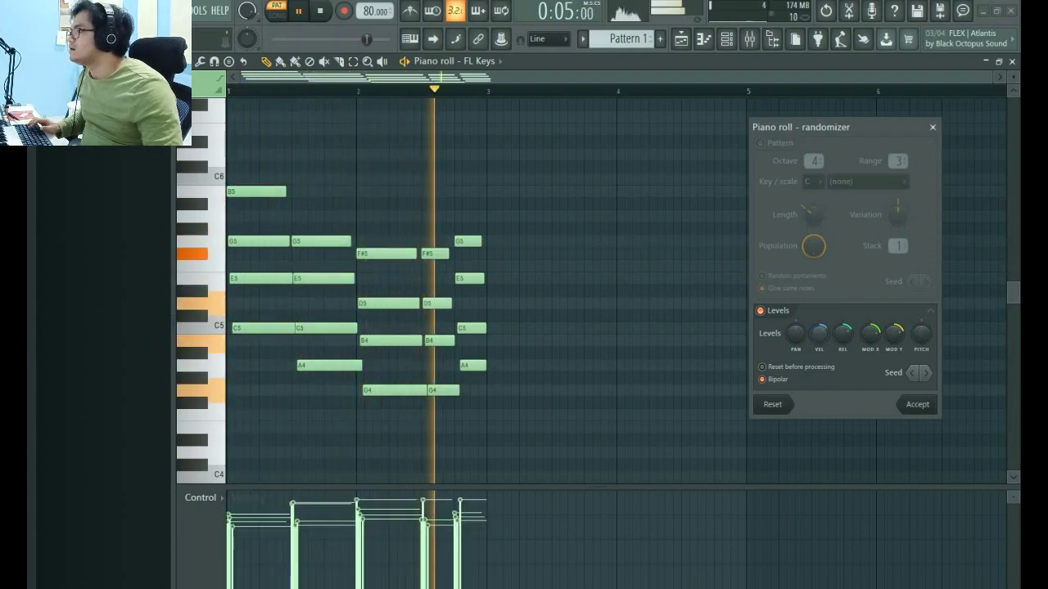
{"action": "left_click_drag", "start_coordinate": [816, 337], "coordinate": [816, 389]}
{"action": "mouse_move", "coordinate": [816, 336]}
{"action": "left_mouse_down"}
{"action": "mouse_move", "coordinate": [816, 319]}
{"action": "mouse_move", "coordinate": [816, 345]}
{"action": "left_mouse_up"}
{"action": "left_click", "coordinate": [919, 406]}
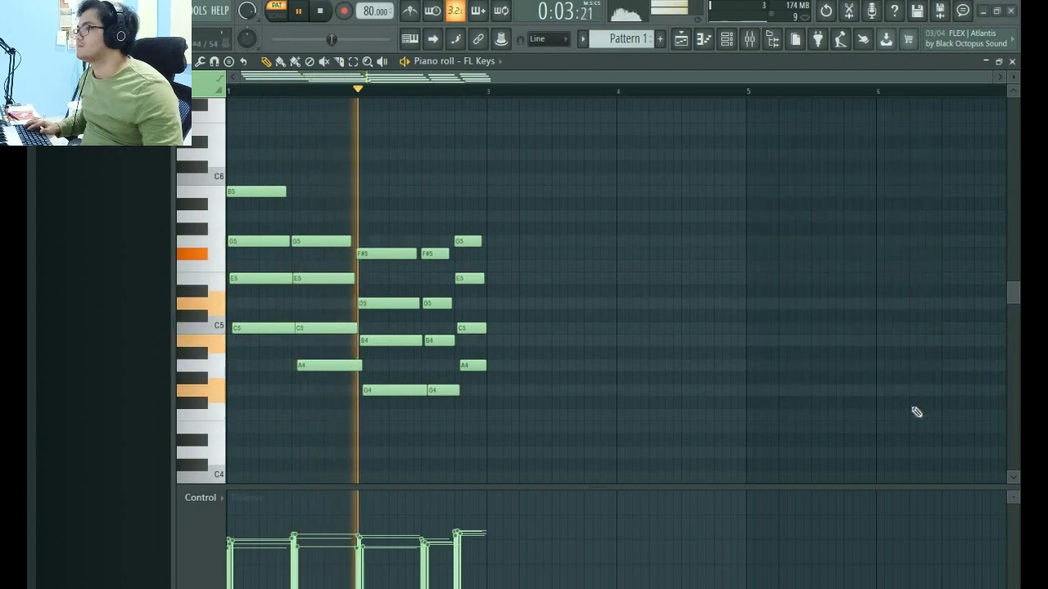
{"action": "key", "text": "space"}
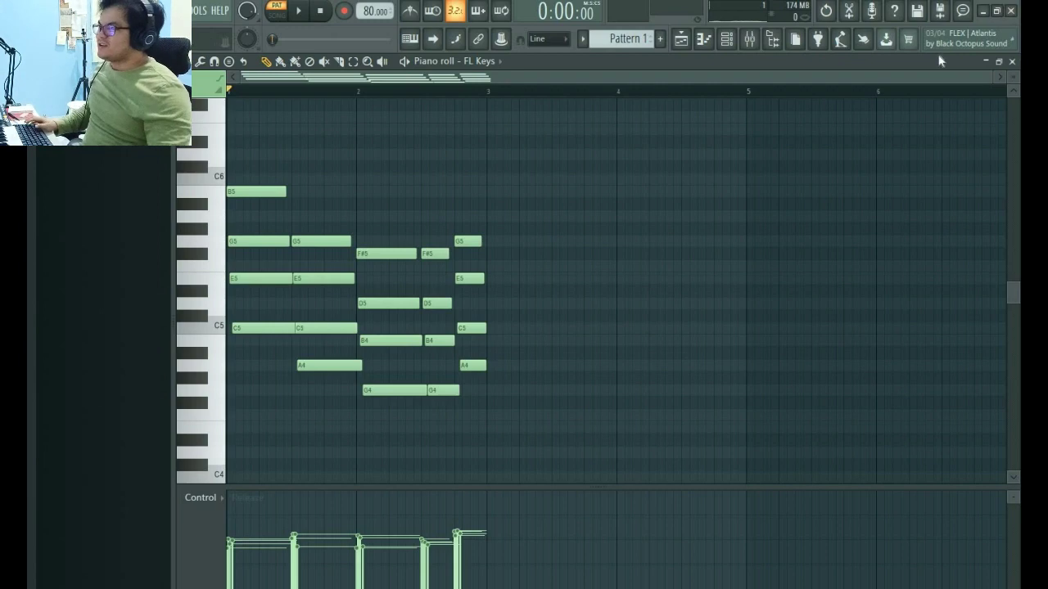
- Close the piano roll, place Pattern 1 on Track 1 of the Playlist starting at bar 1 and set playback to song mode
{"action": "left_click", "coordinate": [1012, 62]}
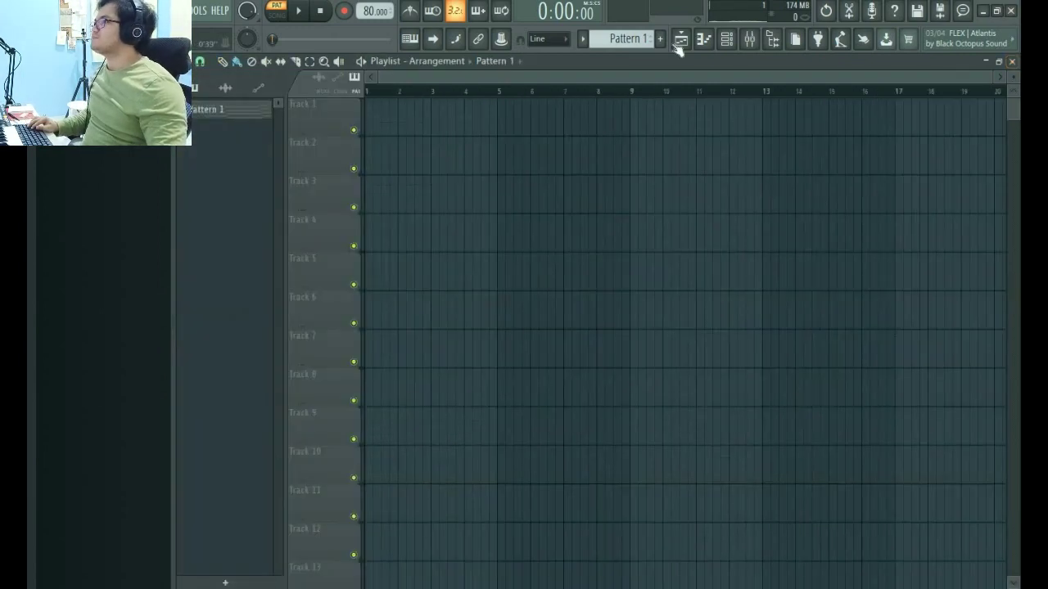
{"action": "left_click", "coordinate": [402, 121]}
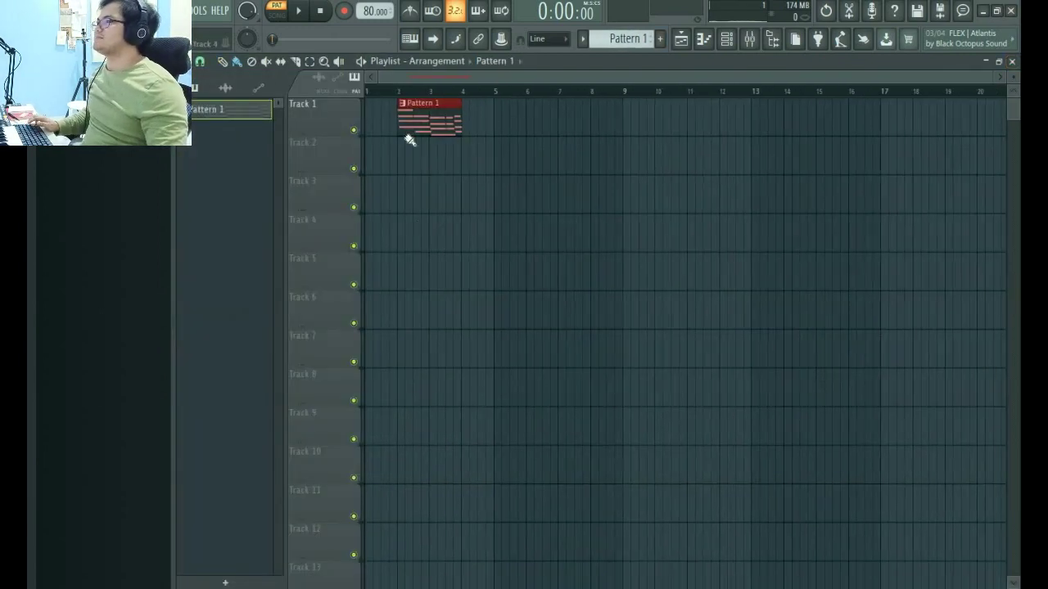
{"action": "left_click_drag", "start_coordinate": [459, 114], "coordinate": [371, 98]}
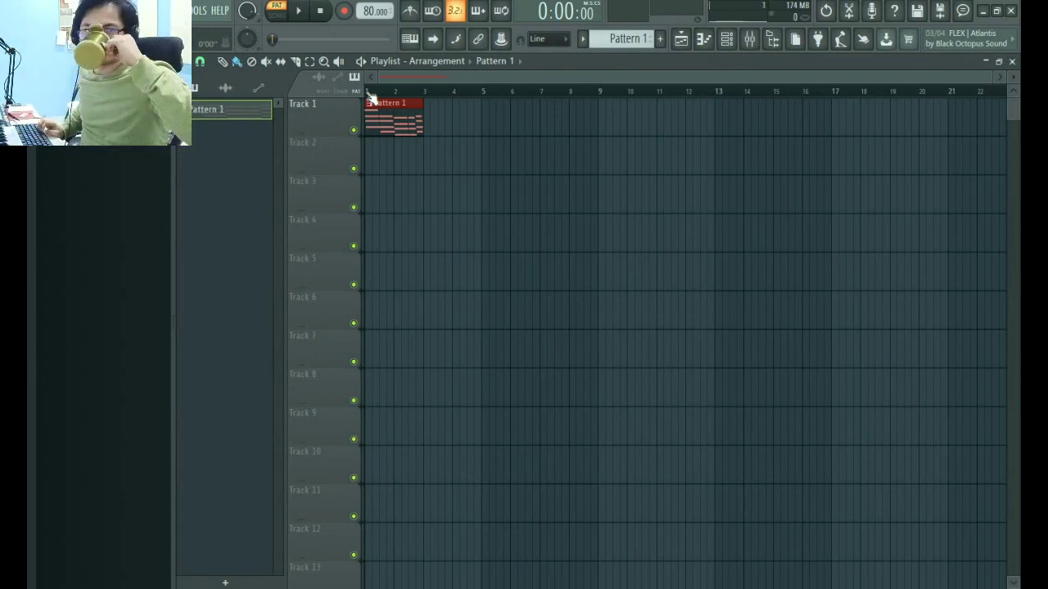
{"action": "key", "text": "space"}
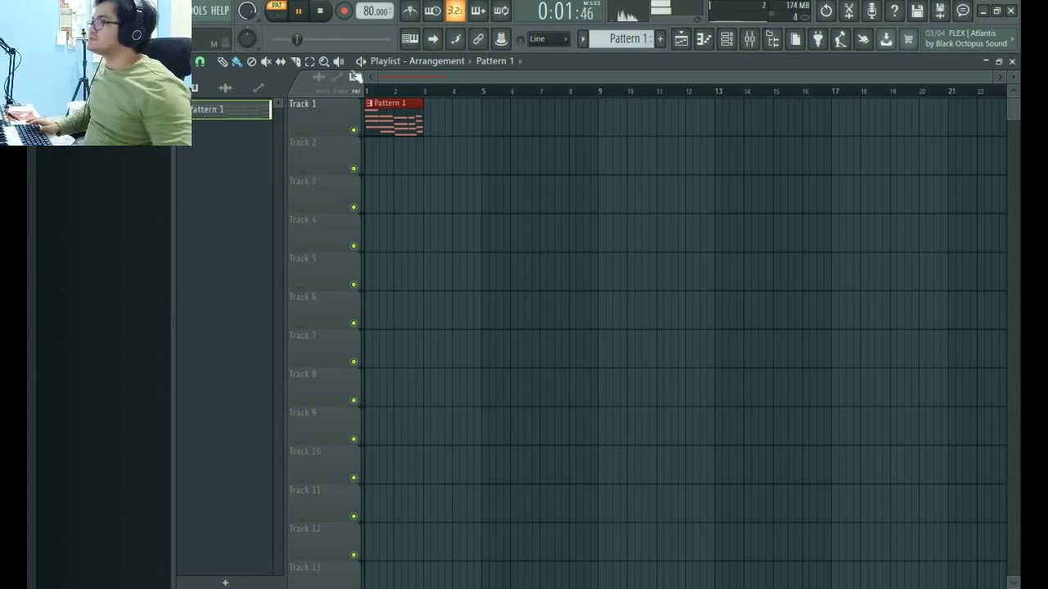
{"action": "left_click", "coordinate": [280, 16]}
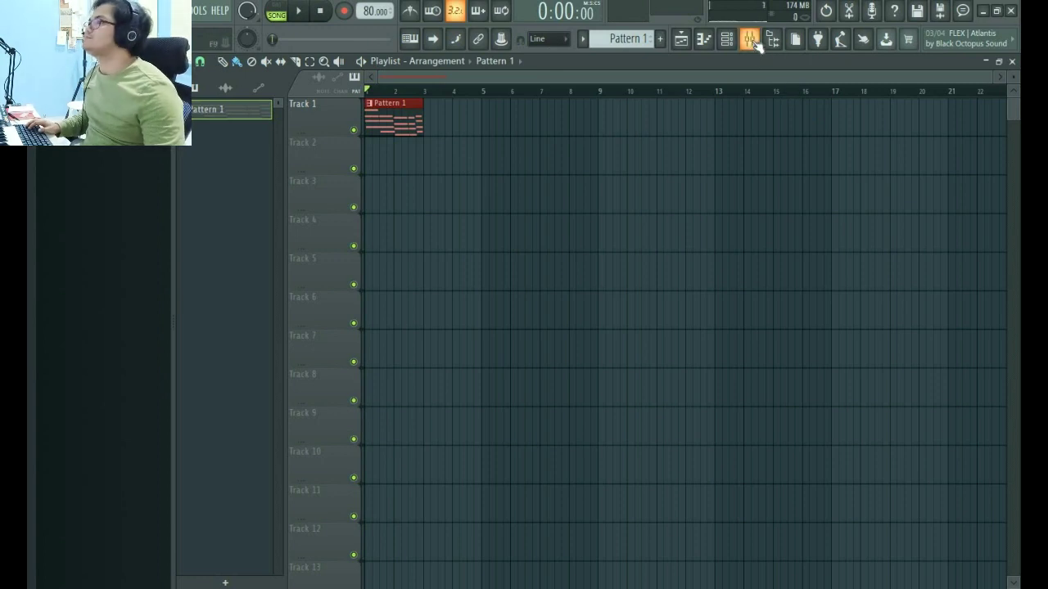
- Open the Channel rack, audition the HIP kick samples and add HIP_Hat and HIP_Kick_5 as channels
{"action": "left_click", "coordinate": [728, 41]}
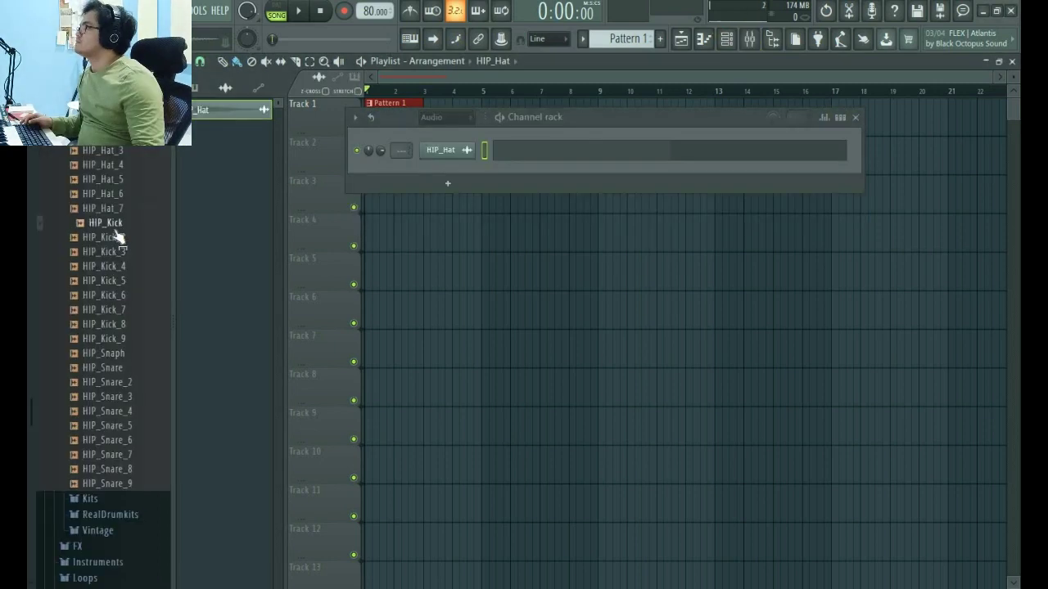
{"action": "left_click", "coordinate": [112, 238]}
{"action": "left_click", "coordinate": [115, 251]}
{"action": "left_click", "coordinate": [119, 266]}
{"action": "left_click", "coordinate": [119, 280]}
{"action": "left_click", "coordinate": [120, 294]}
{"action": "left_click", "coordinate": [119, 281]}
{"action": "left_click_drag", "start_coordinate": [118, 281], "coordinate": [214, 196]}
- Audition the HIP snare samples, add HIP_Snare_8 as a channel and hide the Channel rack
{"action": "left_click", "coordinate": [106, 368]}
{"action": "left_click", "coordinate": [115, 397]}
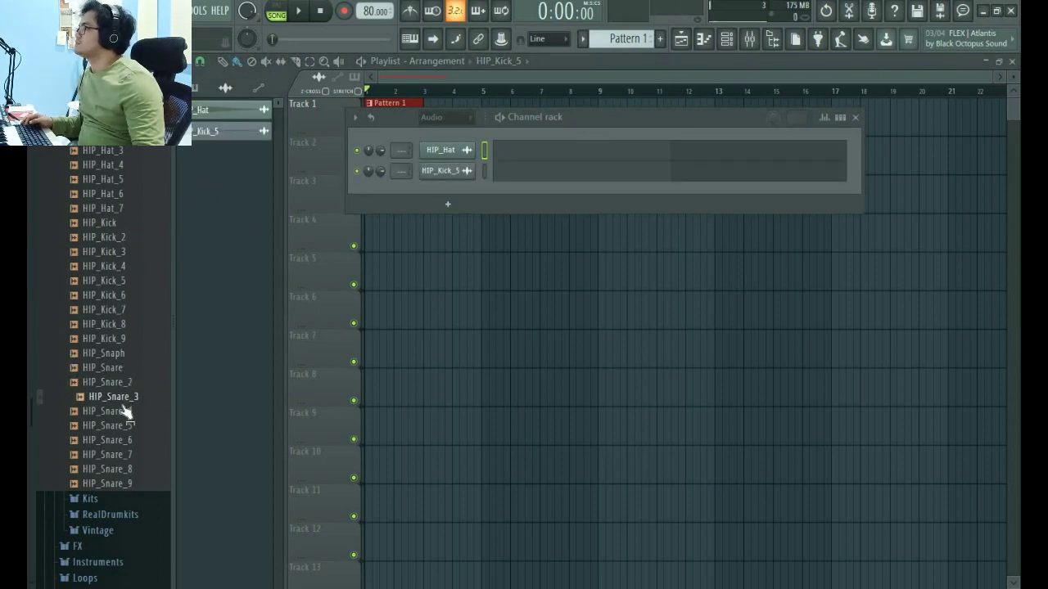
{"action": "left_click", "coordinate": [123, 411]}
{"action": "left_click", "coordinate": [123, 426]}
{"action": "left_click", "coordinate": [120, 440]}
{"action": "left_click", "coordinate": [119, 454]}
{"action": "left_click", "coordinate": [113, 456]}
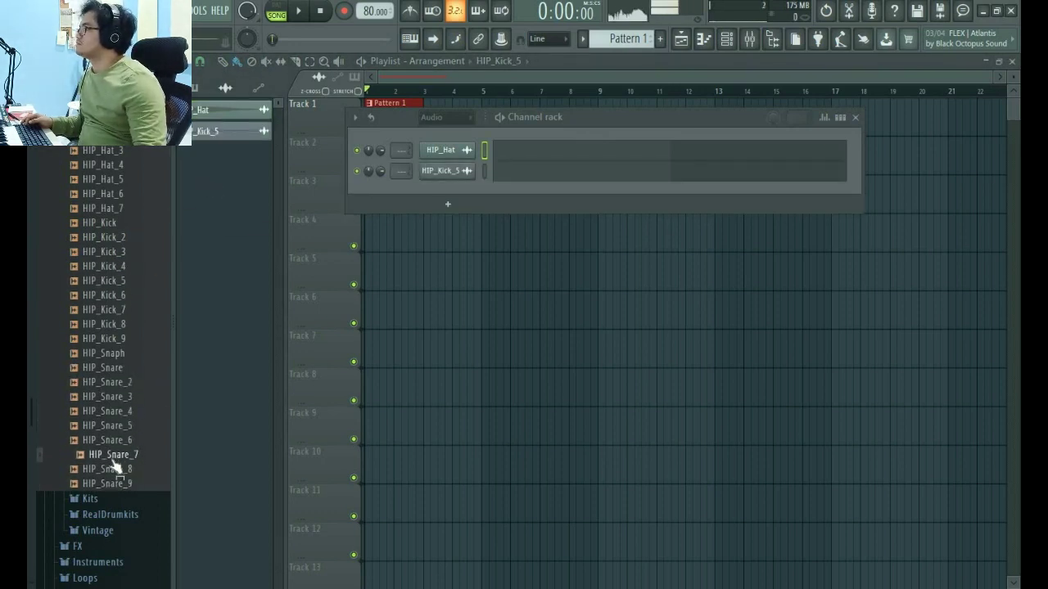
{"action": "left_click_drag", "start_coordinate": [119, 483], "coordinate": [364, 199]}
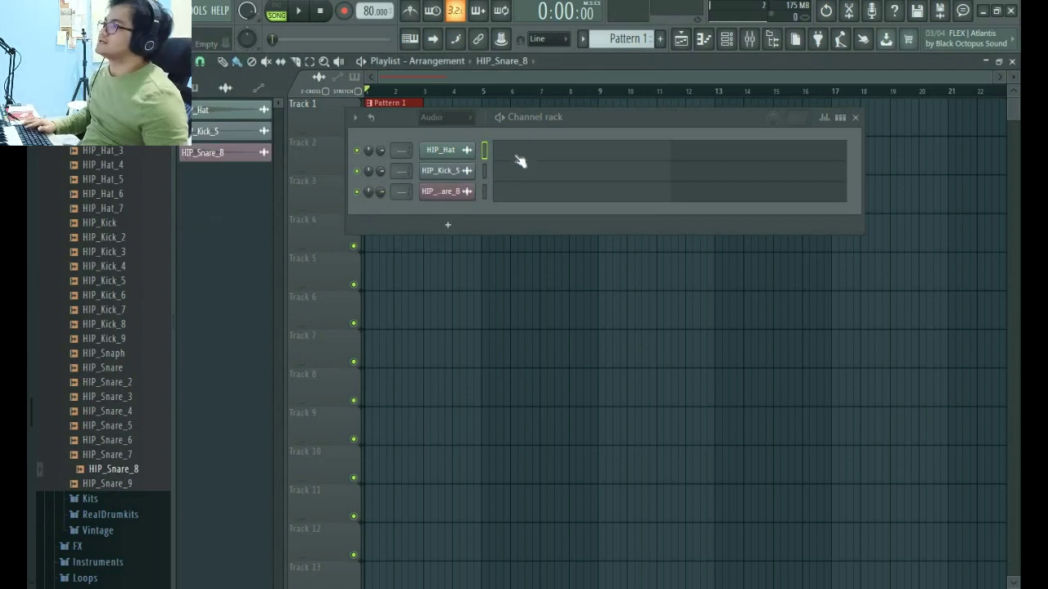
{"action": "left_click", "coordinate": [726, 39]}
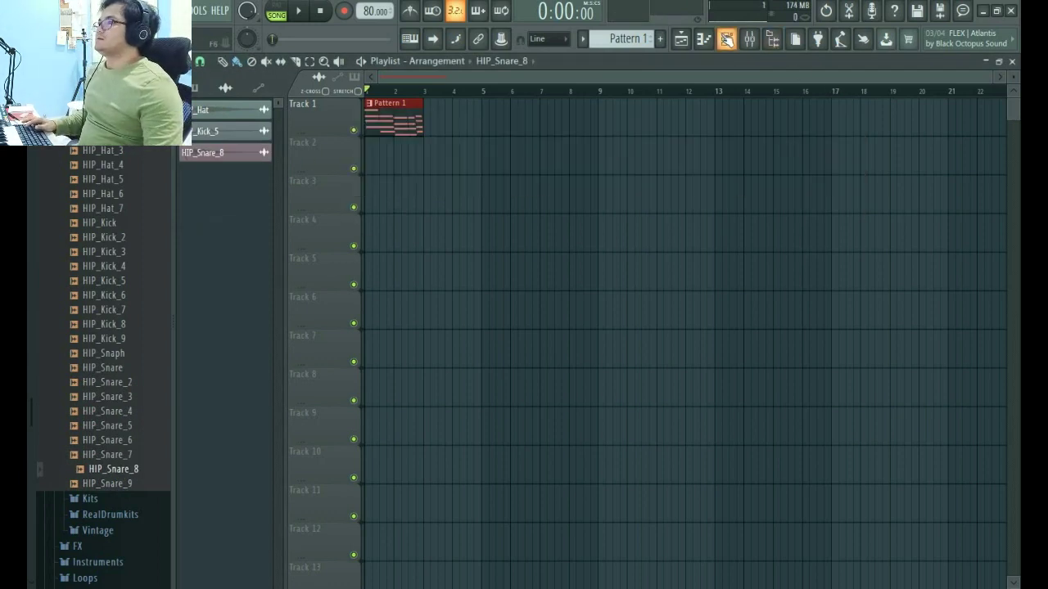
{"action": "left_click", "coordinate": [731, 43]}
{"action": "left_click", "coordinate": [733, 46]}
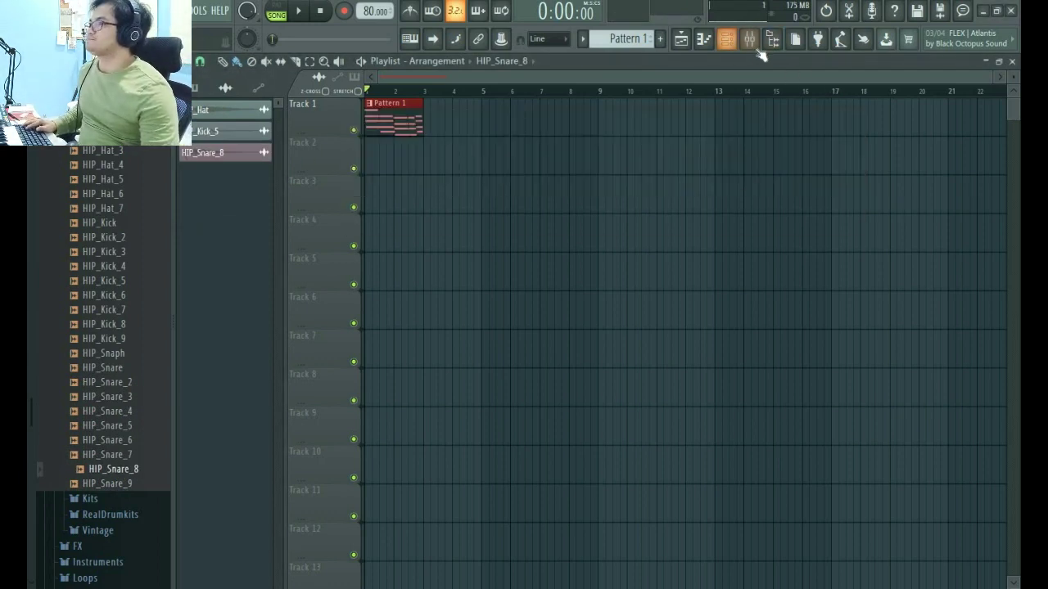
- Open the Mixer and load iZotope Vinyl into the first effect slot of Insert 15 from the full plugin list
{"action": "key", "text": "F9"}
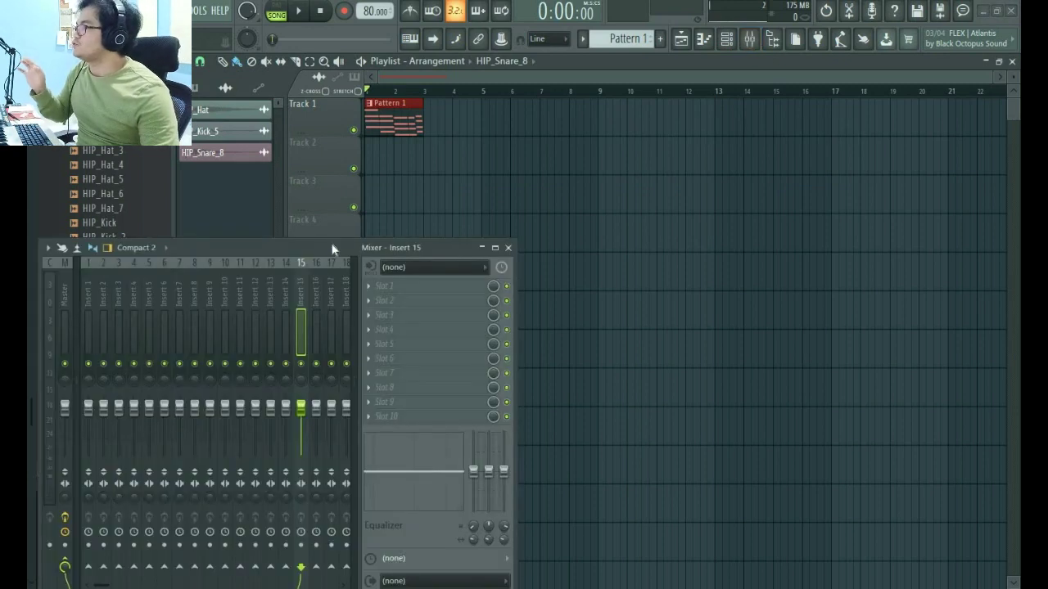
{"action": "left_click_drag", "start_coordinate": [336, 254], "coordinate": [352, 224]}
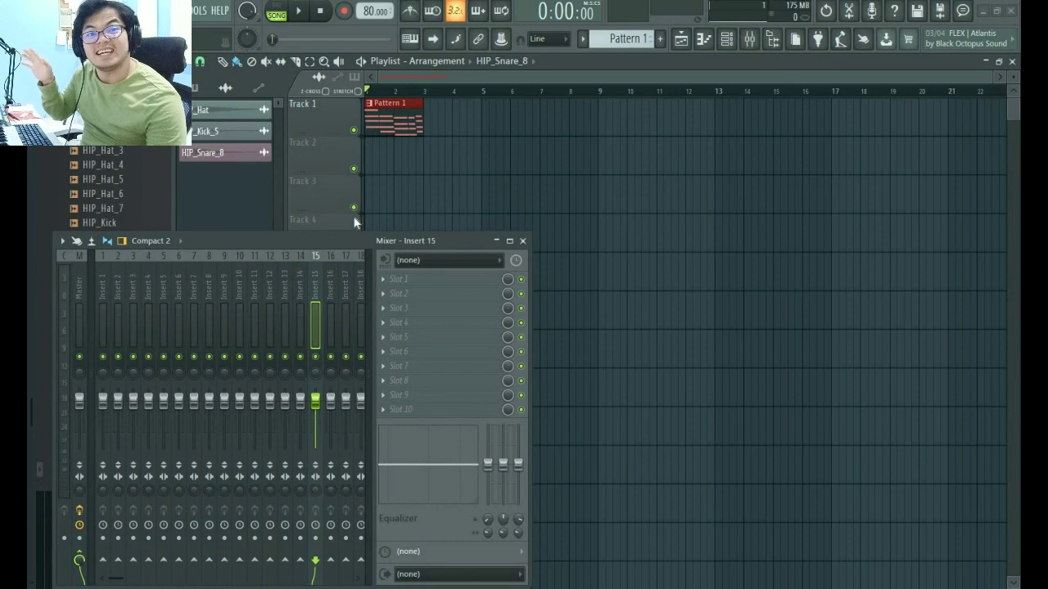
{"action": "left_click", "coordinate": [426, 281]}
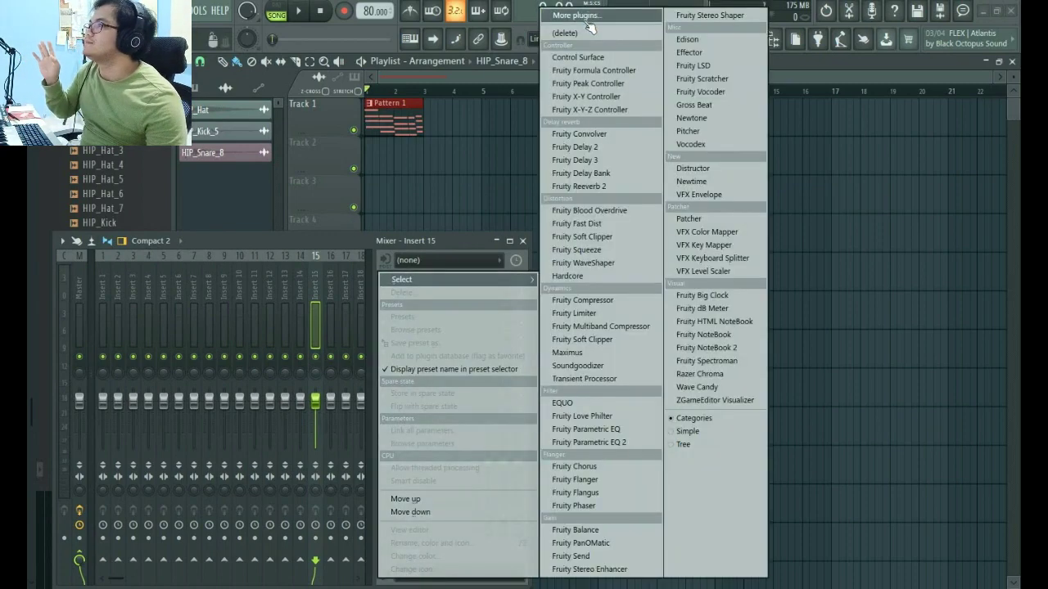
{"action": "key", "text": "Escape"}
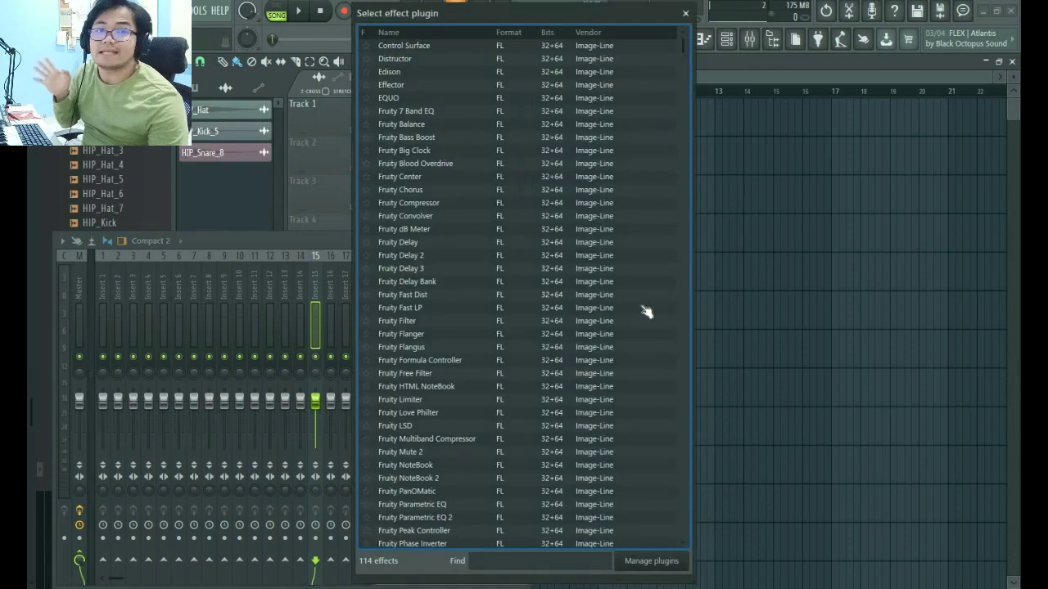
{"action": "scroll", "coordinate": [629, 288], "scroll_direction": "down", "scroll_amount": 15}
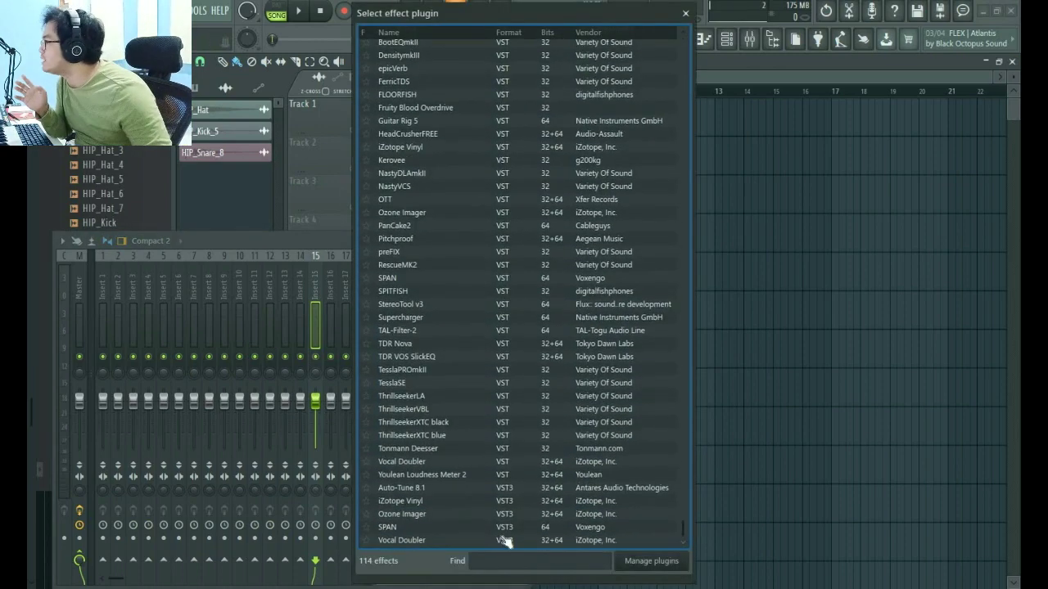
{"action": "double_click", "coordinate": [424, 514]}
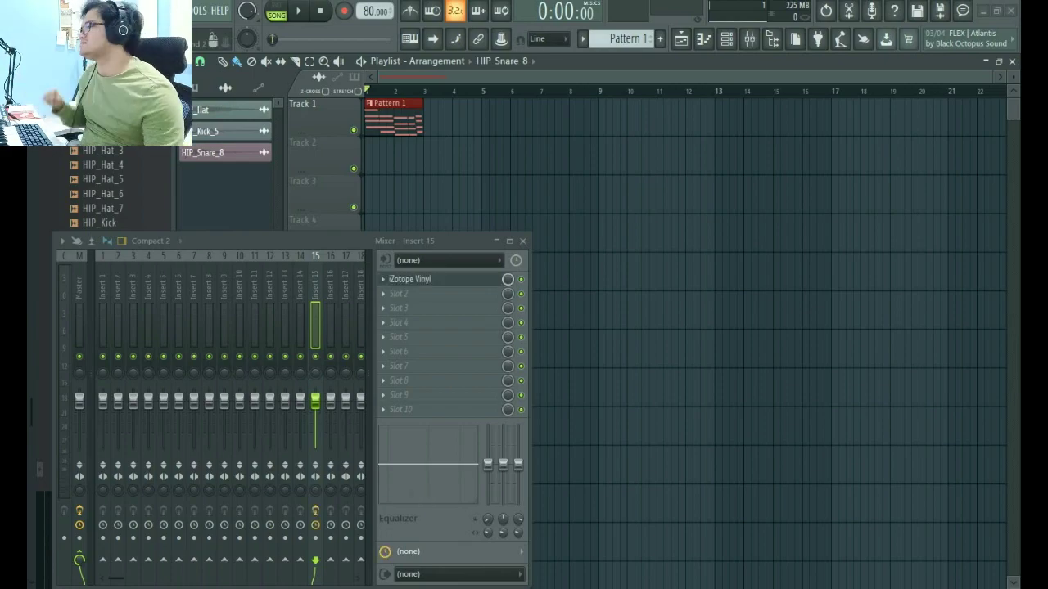
{"action": "left_click_drag", "start_coordinate": [756, 139], "coordinate": [783, 155]}
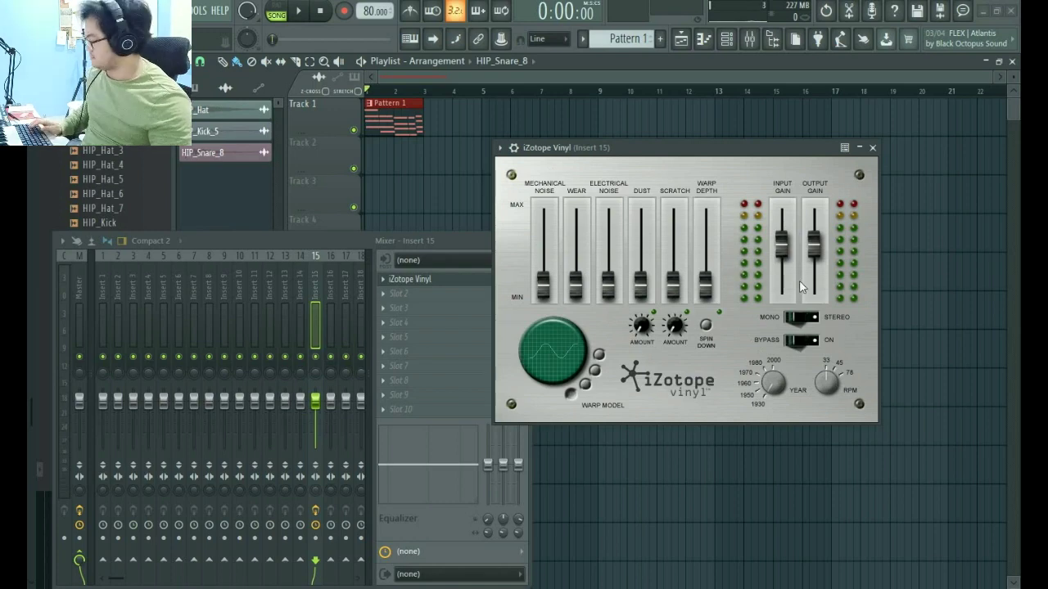
- Play the song while raising Vinyl's warp depth, scratch, dust, electrical noise, wear and mechanical noise, and close the plugin window
{"action": "key", "text": "space"}
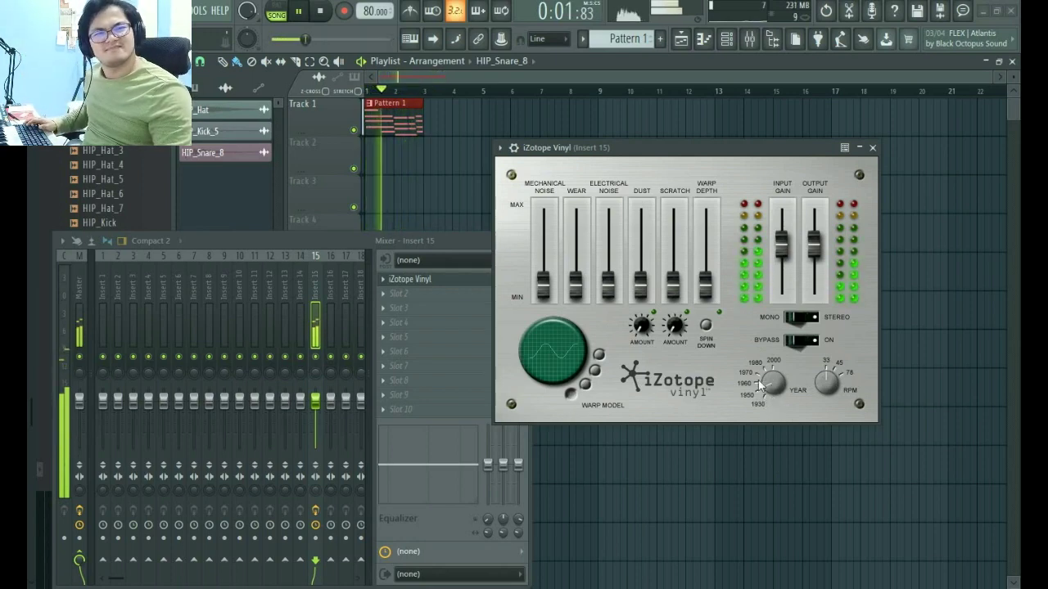
{"action": "left_click_drag", "start_coordinate": [705, 288], "coordinate": [704, 268]}
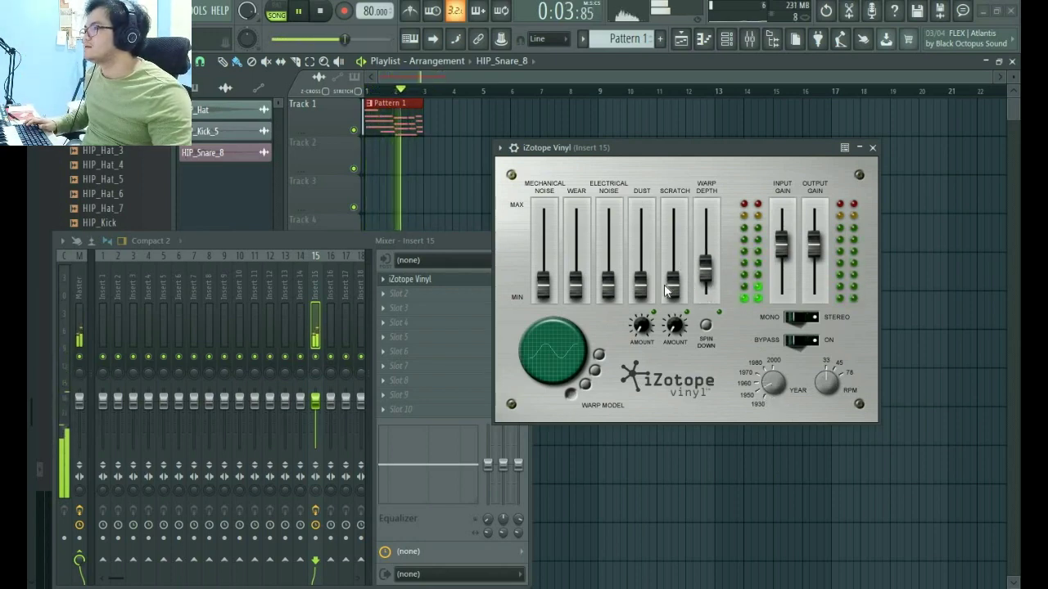
{"action": "left_click_drag", "start_coordinate": [641, 286], "coordinate": [609, 270]}
{"action": "left_click_drag", "start_coordinate": [577, 287], "coordinate": [576, 256]}
{"action": "left_click_drag", "start_coordinate": [544, 286], "coordinate": [544, 260]}
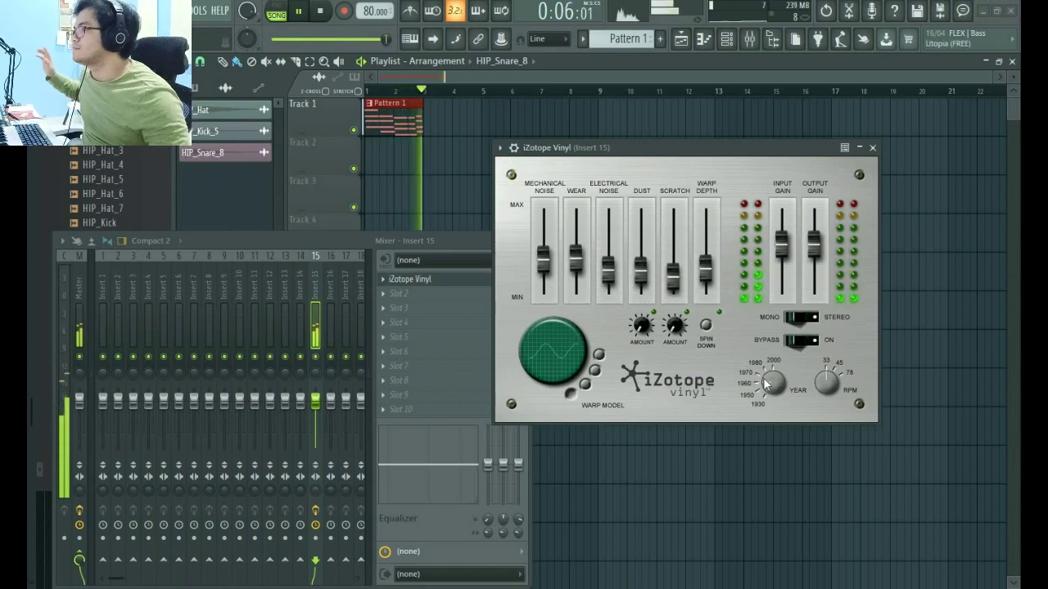
{"action": "left_click", "coordinate": [872, 148]}
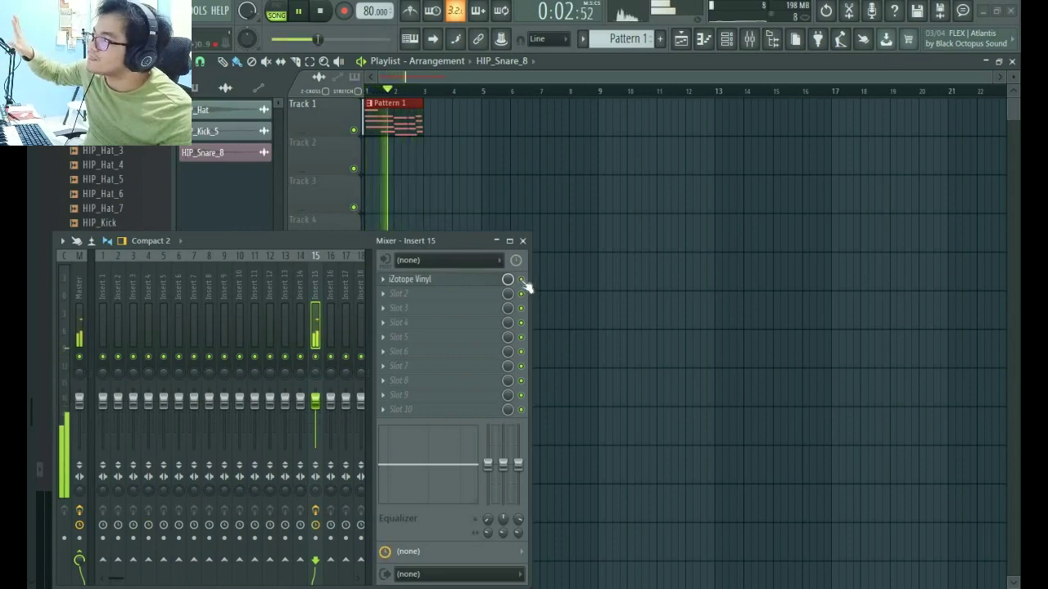
- Stop playback, close the Mixer, fill every HIP_Hat step in the Channel rack and open its piano roll while the song plays
{"action": "key", "text": "space"}
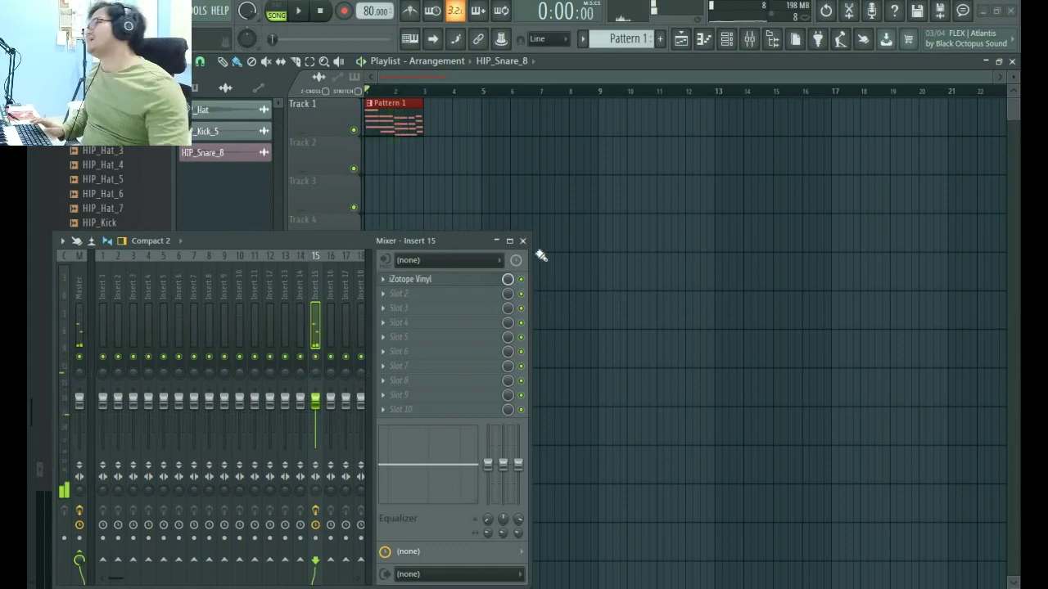
{"action": "left_click", "coordinate": [523, 241]}
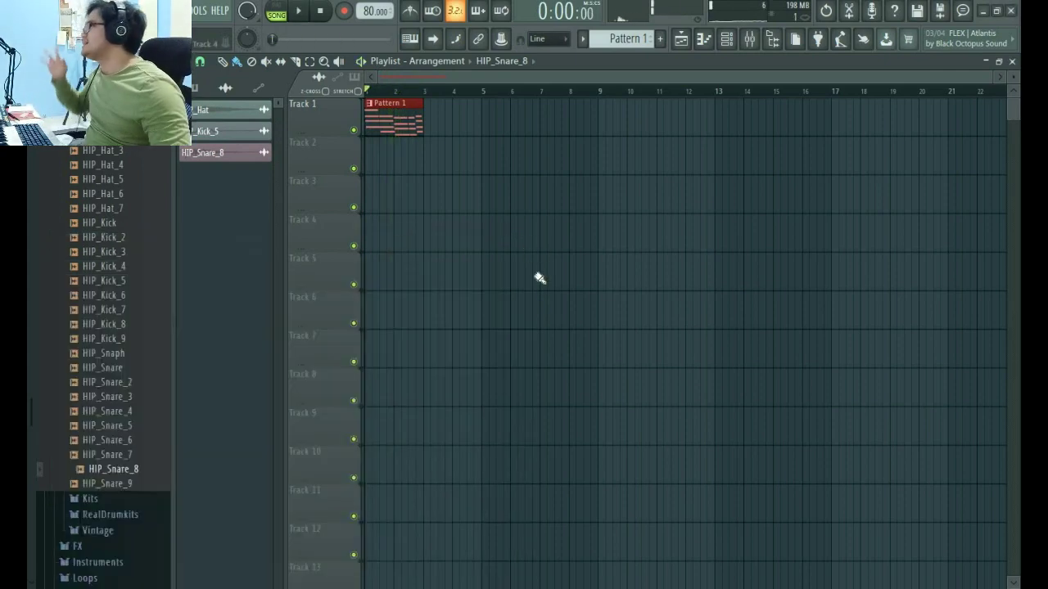
{"action": "left_click", "coordinate": [719, 45]}
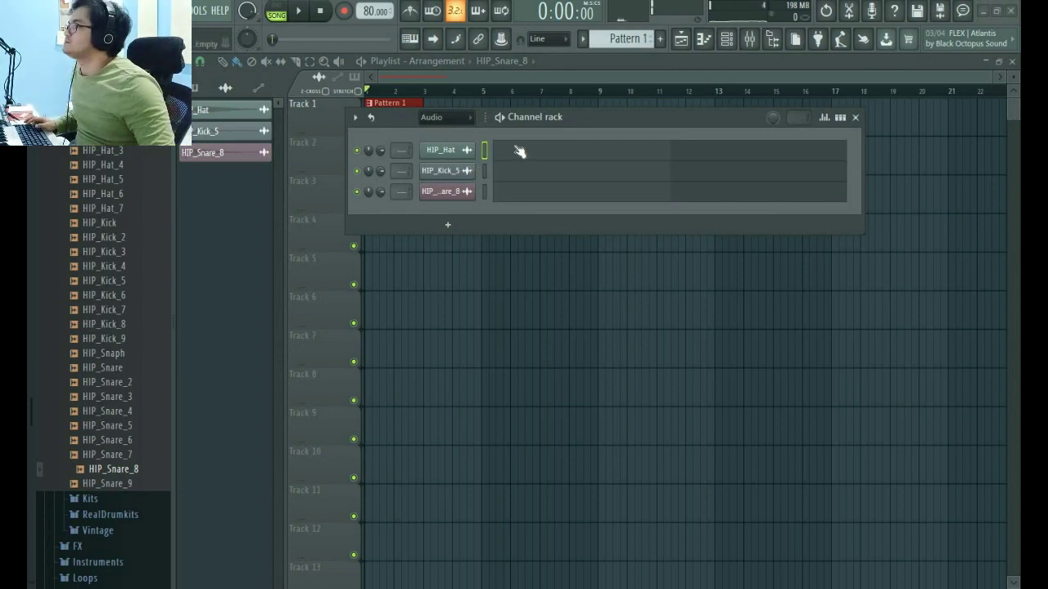
{"action": "left_click", "coordinate": [840, 118]}
{"action": "key", "text": "space"}
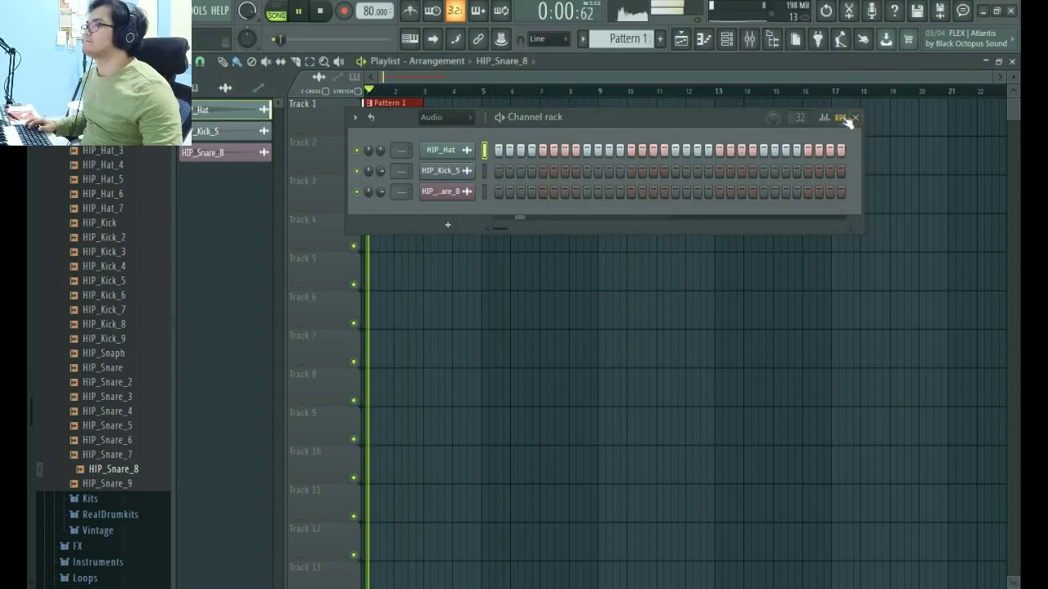
{"action": "left_click", "coordinate": [742, 152]}
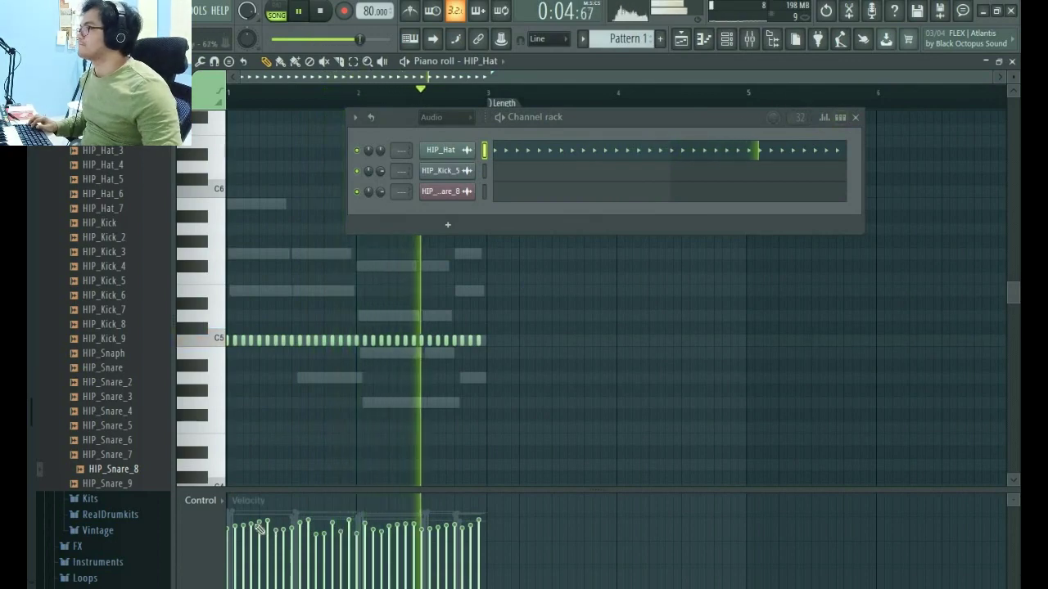
- Adjust hat velocities, hide the Channel rack, chop two groups of bar 1 hat notes into faster rolls and play them back
{"action": "key", "text": "space"}
{"action": "key", "text": "space"}
{"action": "key", "text": "space"}
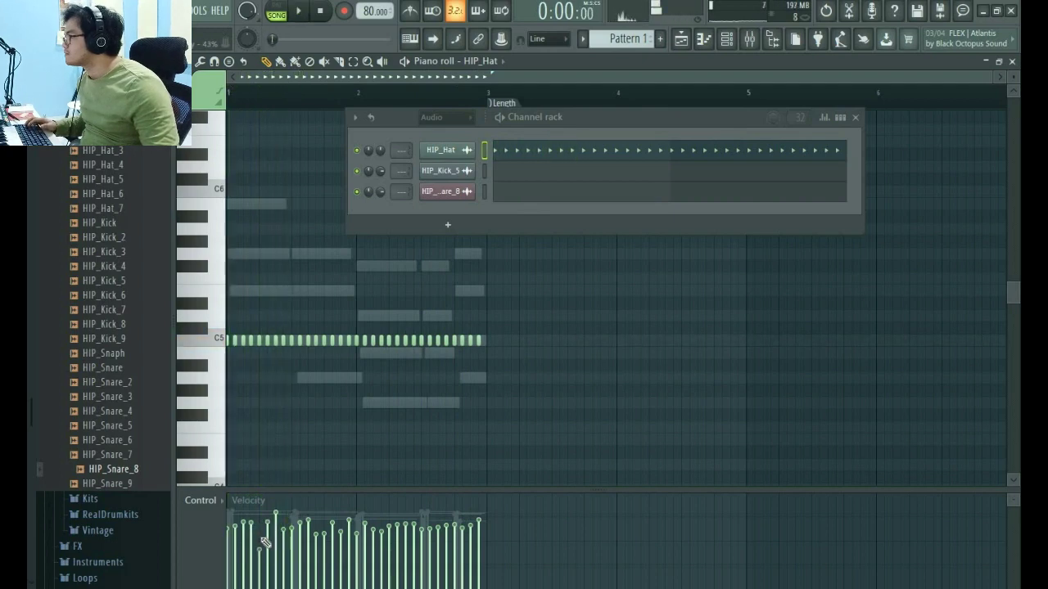
{"action": "scroll", "coordinate": [551, 98], "scroll_direction": "up", "scroll_amount": 2}
{"action": "left_click", "coordinate": [552, 98]}
{"action": "scroll", "coordinate": [609, 127], "scroll_direction": "down", "scroll_amount": 2}
{"action": "key", "text": "space"}
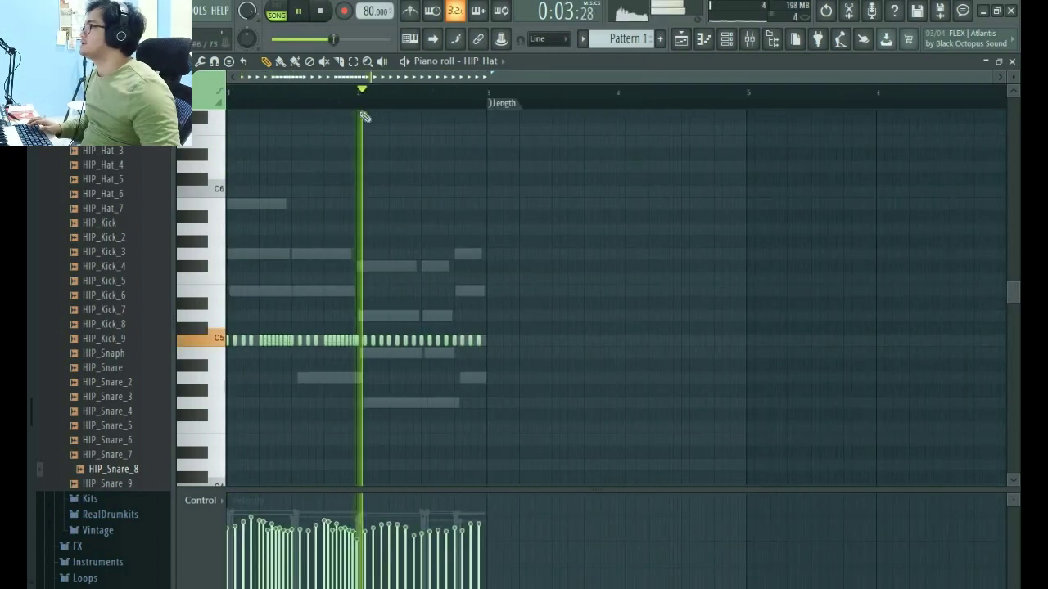
{"action": "left_click", "coordinate": [321, 10]}
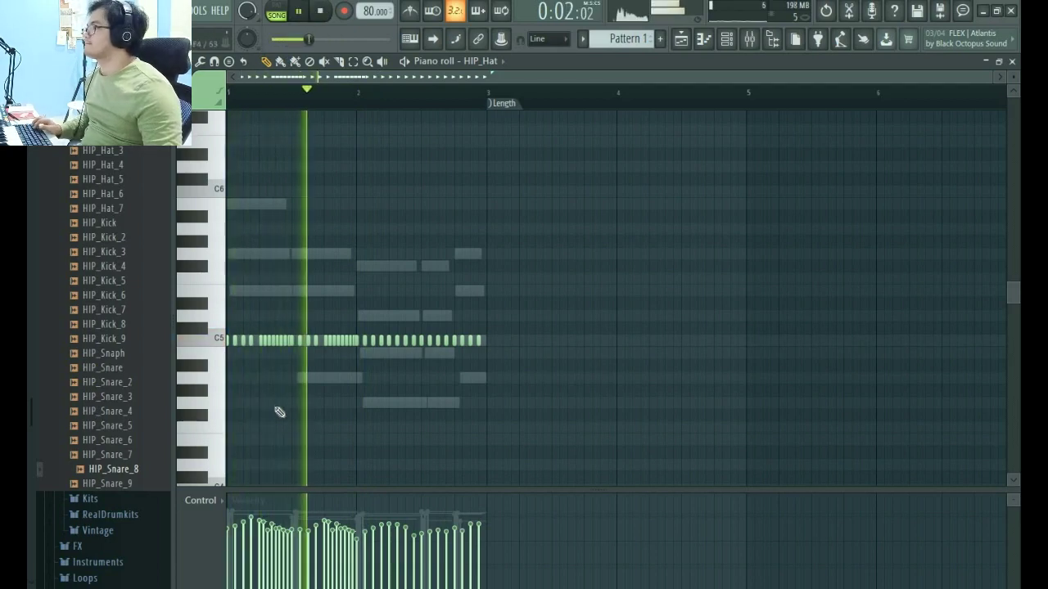
- Lower successive pairs of the first hat roll in bar 1 to A#4, G#4 and A#4, playing the song to check
{"action": "scroll", "coordinate": [302, 397], "scroll_direction": "up", "scroll_amount": 2}
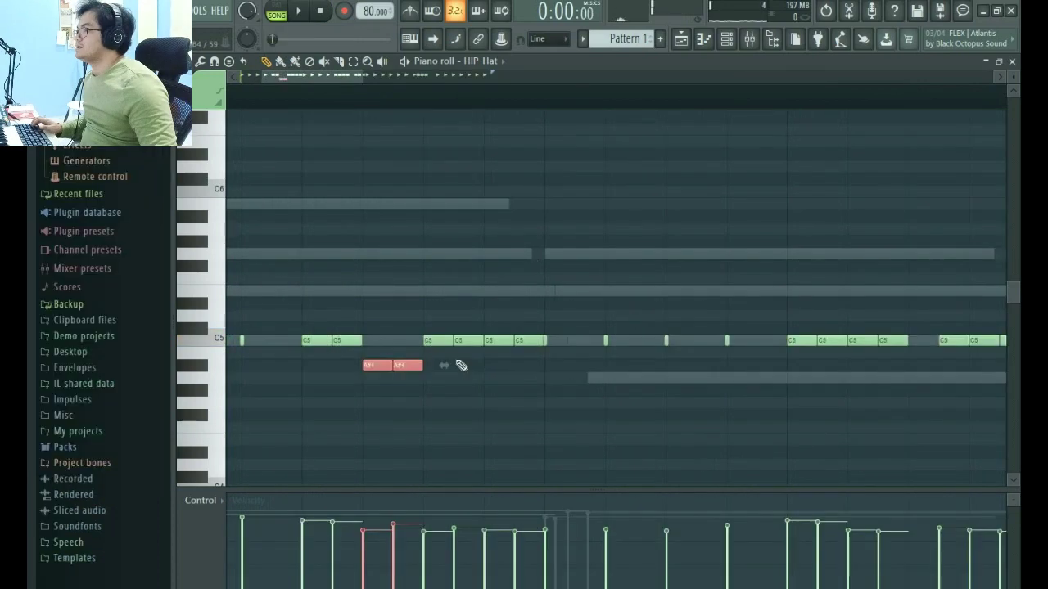
{"action": "left_click_drag", "start_coordinate": [457, 363], "coordinate": [441, 399]}
{"action": "left_click_drag", "start_coordinate": [486, 343], "coordinate": [549, 351]}
{"action": "key", "text": "space"}
{"action": "key", "text": "space"}
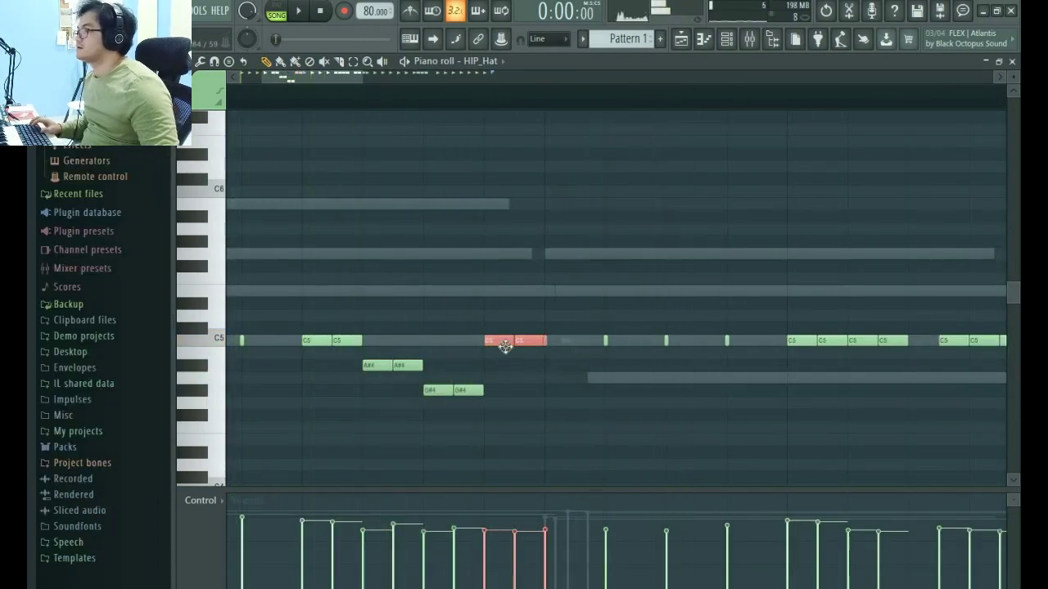
{"action": "left_click_drag", "start_coordinate": [499, 358], "coordinate": [511, 390]}
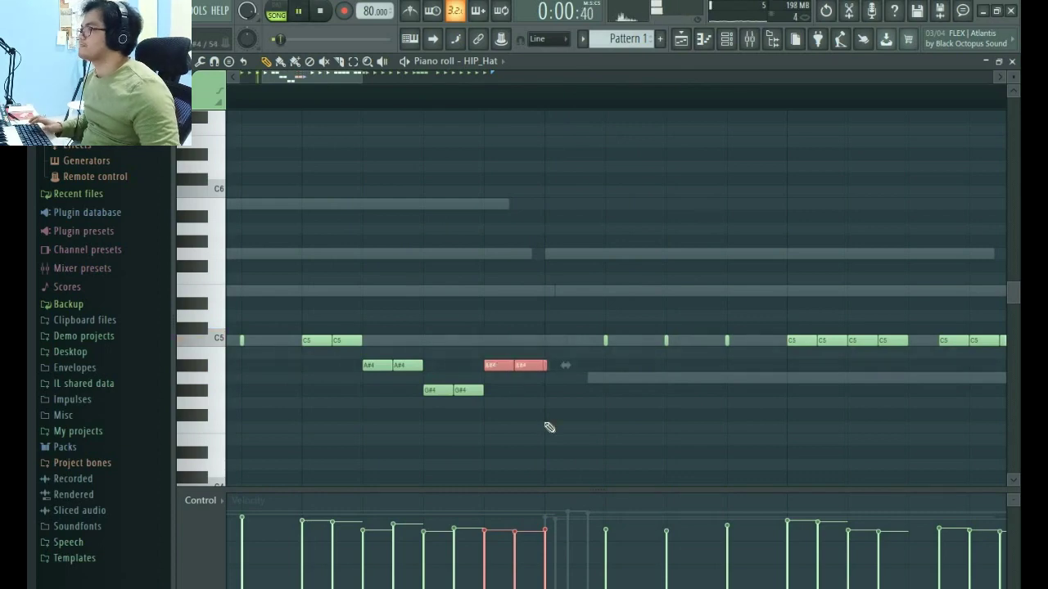
- Chop the hat notes on the last beat of bar 2 into faster hits and play the song
{"action": "scroll", "coordinate": [550, 428], "scroll_direction": "down", "scroll_amount": 2, "text": "ctrl"}
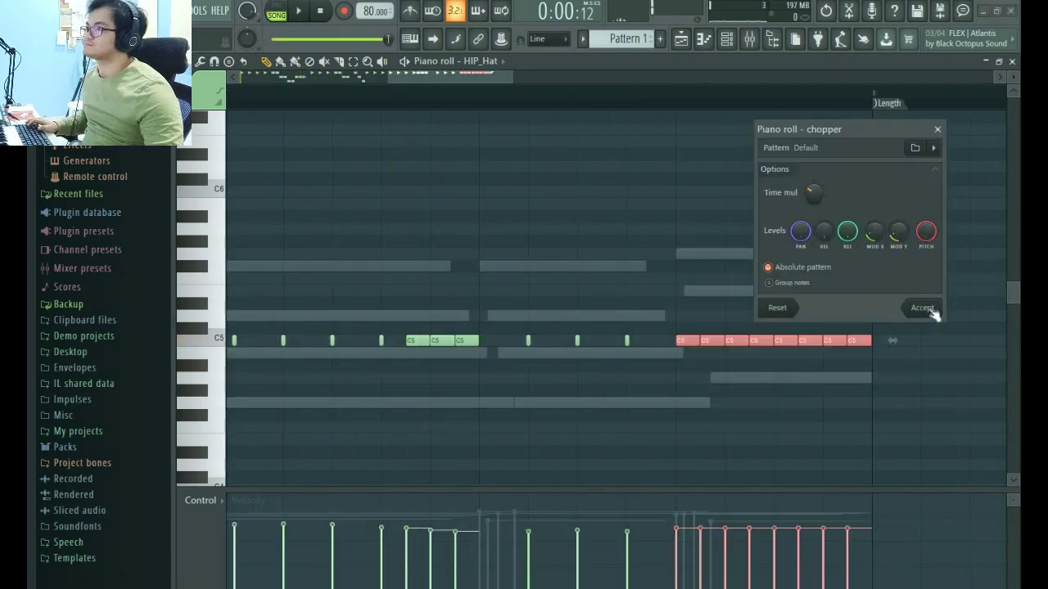
{"action": "left_click", "coordinate": [921, 307]}
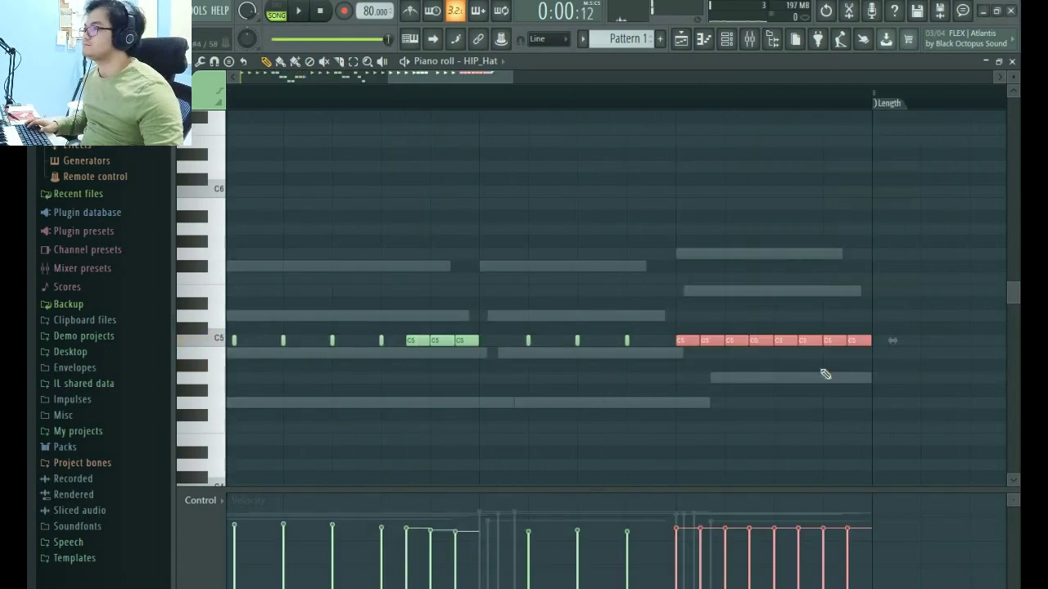
{"action": "key", "text": "space"}
- Lower the chopped hat notes at the end of bar 2 in descending pairs from A#4 downward and play the result
{"action": "left_click", "coordinate": [753, 341]}
{"action": "left_click_drag", "start_coordinate": [753, 341], "coordinate": [759, 367]}
{"action": "left_click", "coordinate": [804, 341]}
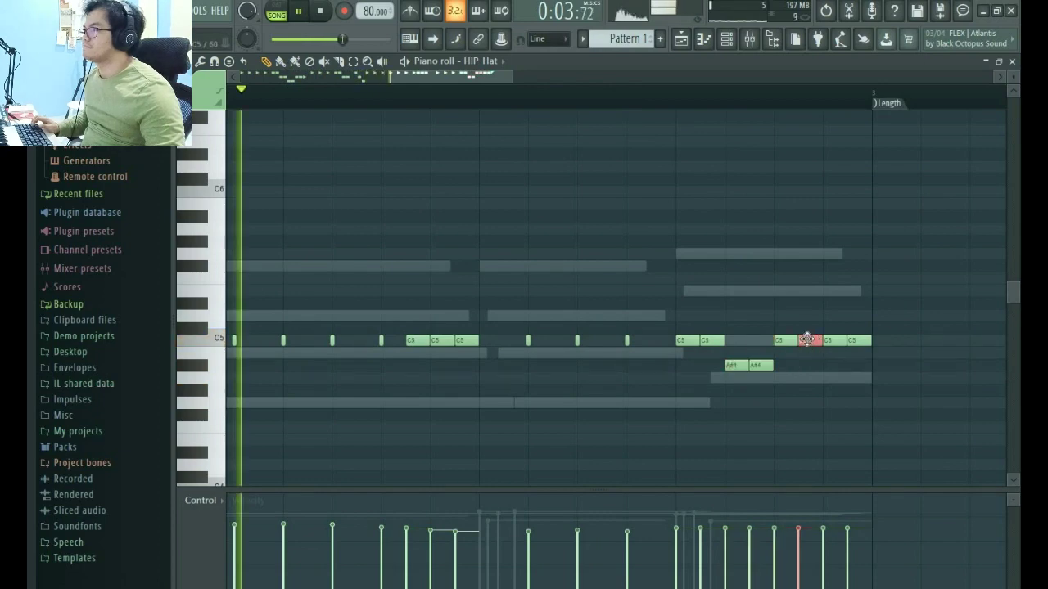
{"action": "left_click", "coordinate": [787, 342], "text": "shift"}
{"action": "left_click_drag", "start_coordinate": [805, 344], "coordinate": [841, 390]}
{"action": "key", "text": "space"}
{"action": "scroll", "coordinate": [840, 391], "scroll_direction": "down", "scroll_amount": 2}
{"action": "key", "text": "space"}
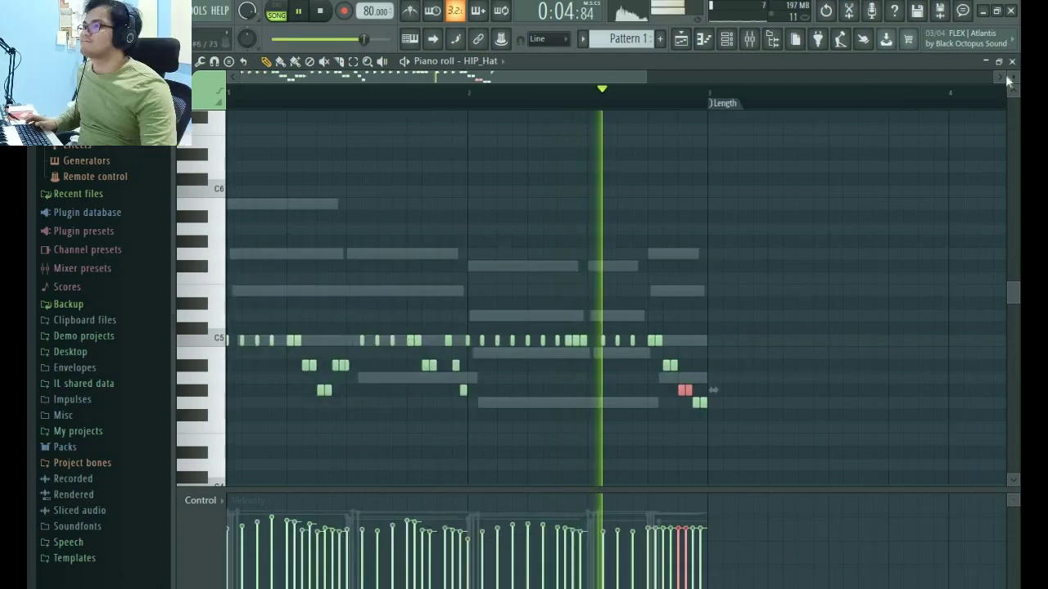
- In HIP_Snare_8's piano roll, place C5 snare notes on beats 2 and 4 of both bars, plus an extra one at the end
{"action": "left_click", "coordinate": [729, 39]}
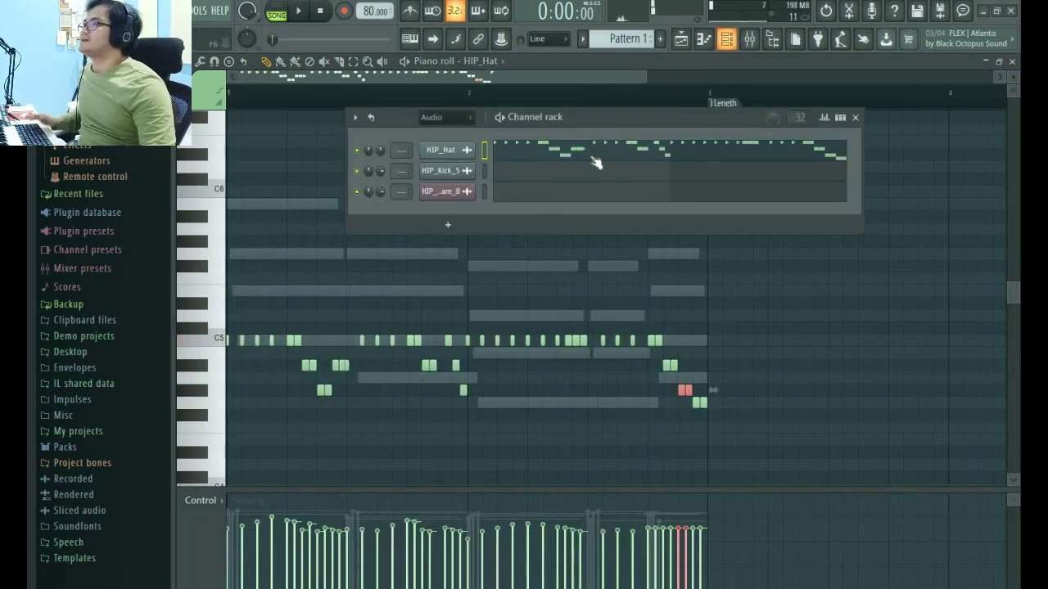
{"action": "left_click", "coordinate": [467, 195]}
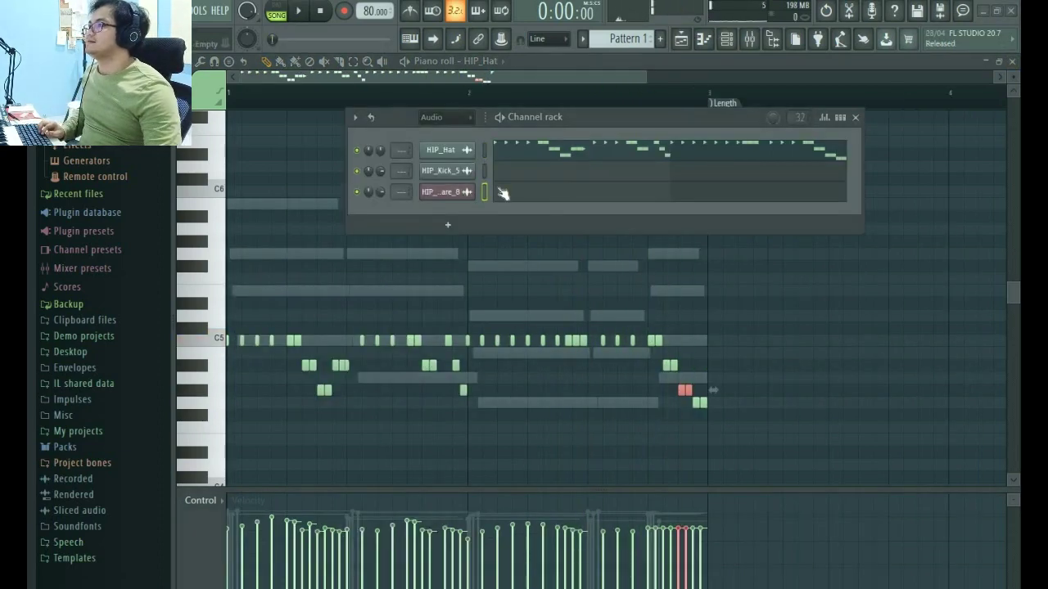
{"action": "left_click", "coordinate": [609, 195]}
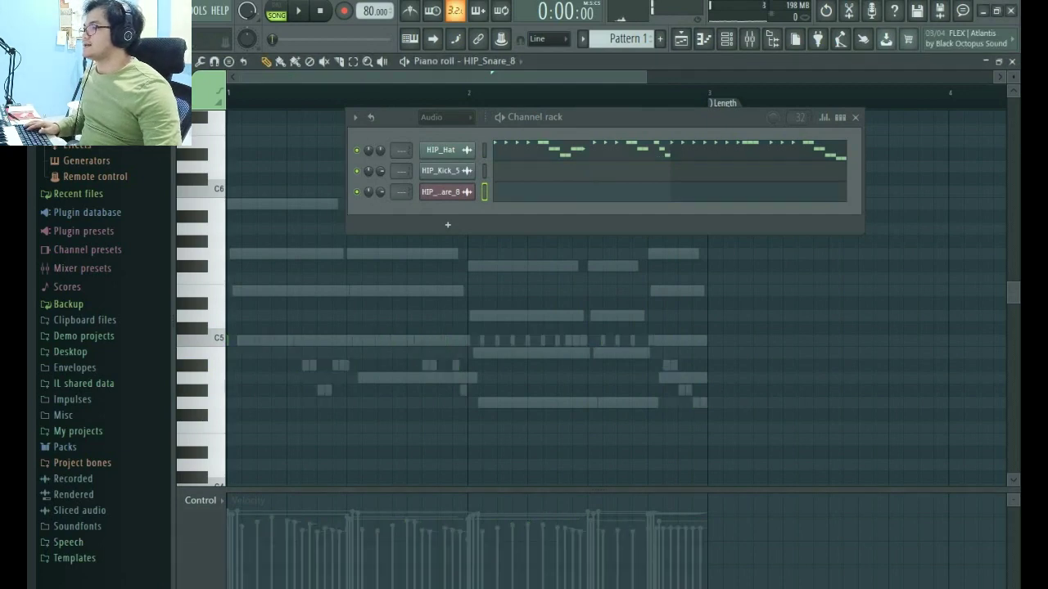
{"action": "left_click", "coordinate": [858, 117]}
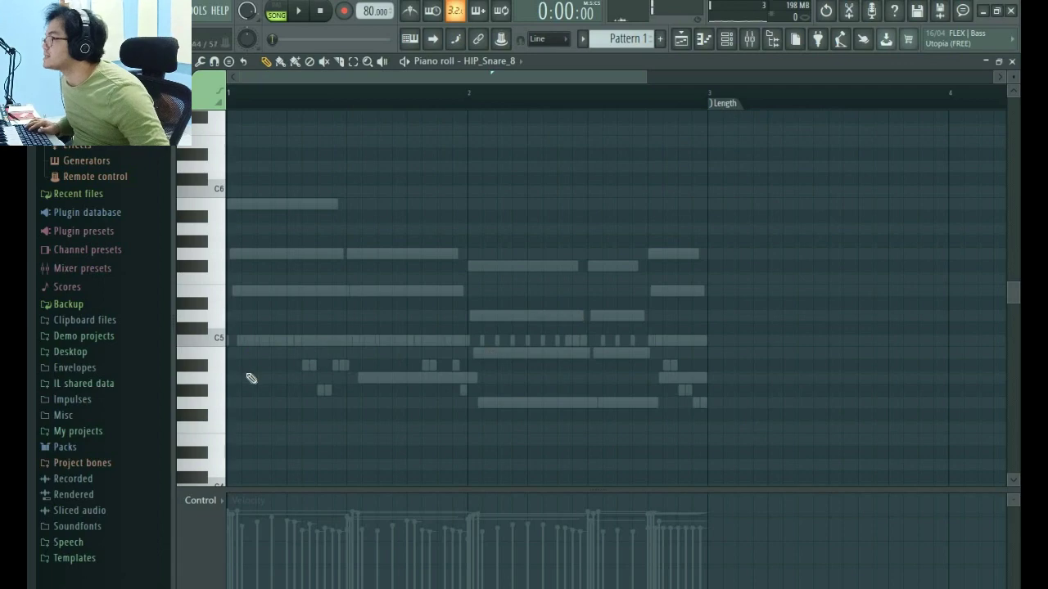
{"action": "key", "text": "space"}
{"action": "scroll", "coordinate": [285, 385], "scroll_direction": "up", "scroll_amount": 4, "text": "ctrl"}
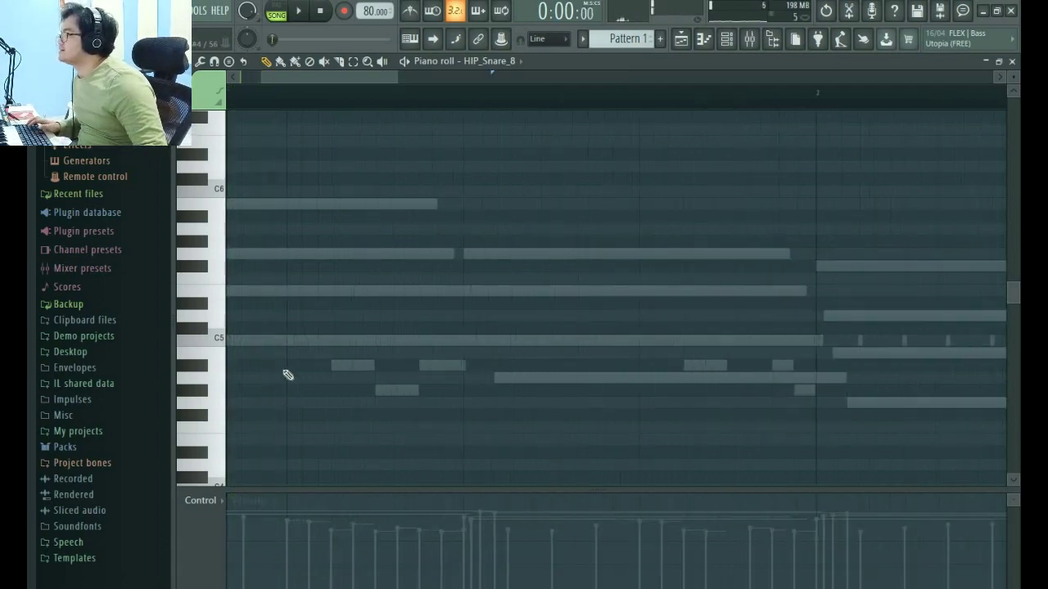
{"action": "left_click", "coordinate": [291, 341]}
{"action": "scroll", "coordinate": [303, 430], "scroll_direction": "down", "scroll_amount": 4, "text": "ctrl"}
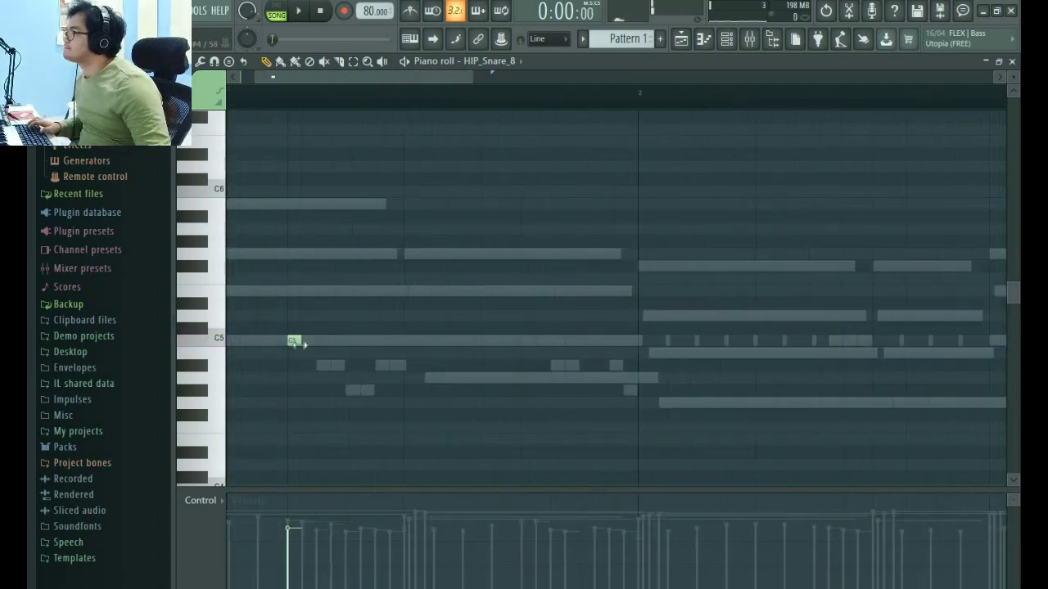
{"action": "scroll", "coordinate": [403, 448], "scroll_direction": "down", "scroll_amount": 3, "text": "ctrl"}
{"action": "key", "text": "space"}
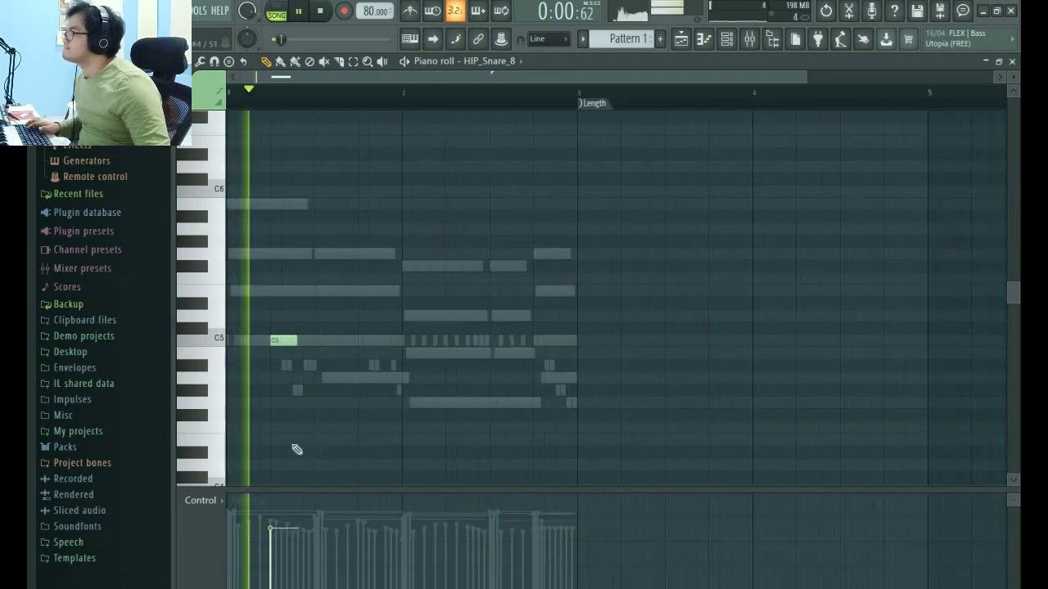
{"action": "scroll", "coordinate": [301, 554], "scroll_direction": "up", "scroll_amount": 3, "text": "ctrl"}
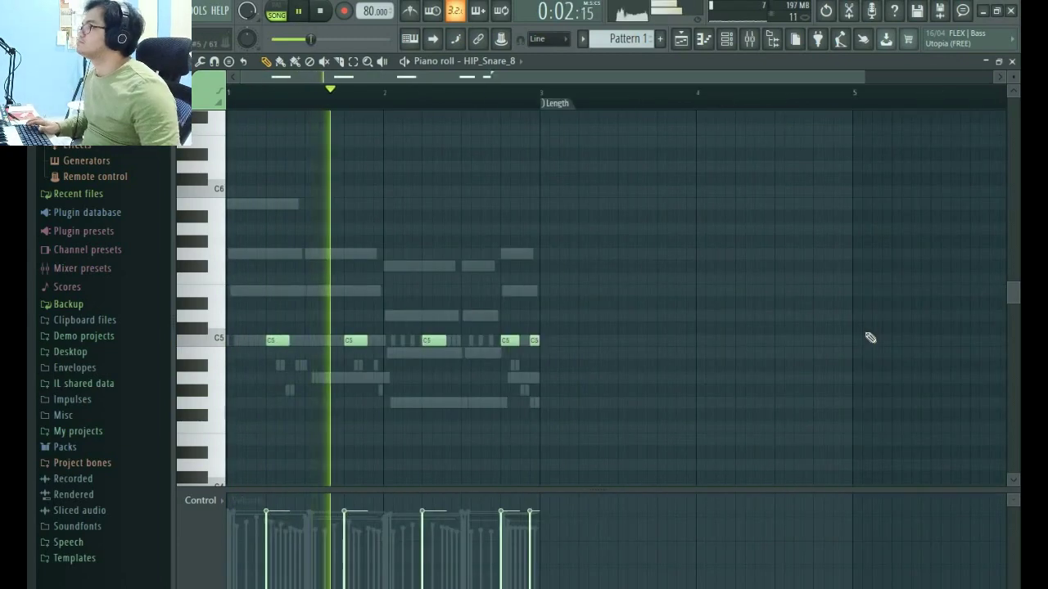
{"action": "scroll", "coordinate": [870, 338], "scroll_direction": "down", "scroll_amount": 1, "text": "ctrl"}
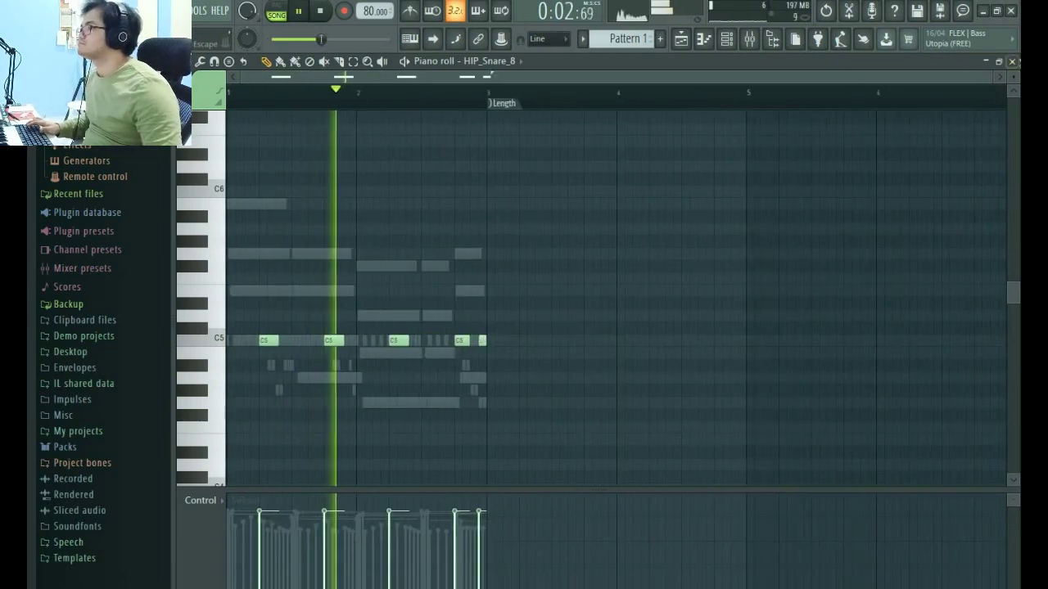
- Open the kick channel's piano roll, hide the Channel rack and replace HIP_Kick_5 with HIP_Kick_7
{"action": "left_click", "coordinate": [726, 39]}
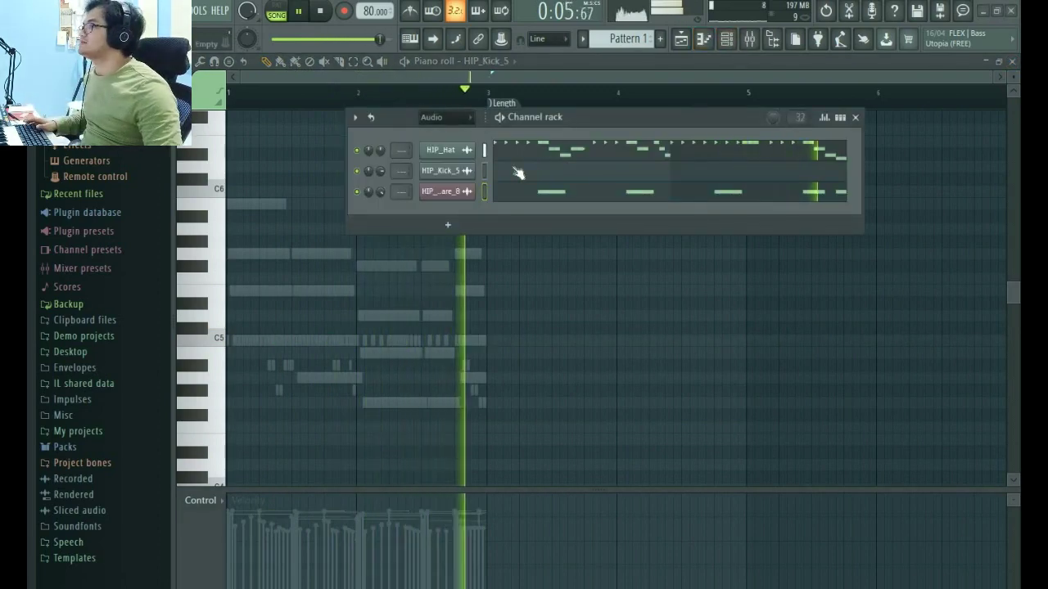
{"action": "left_click", "coordinate": [518, 167]}
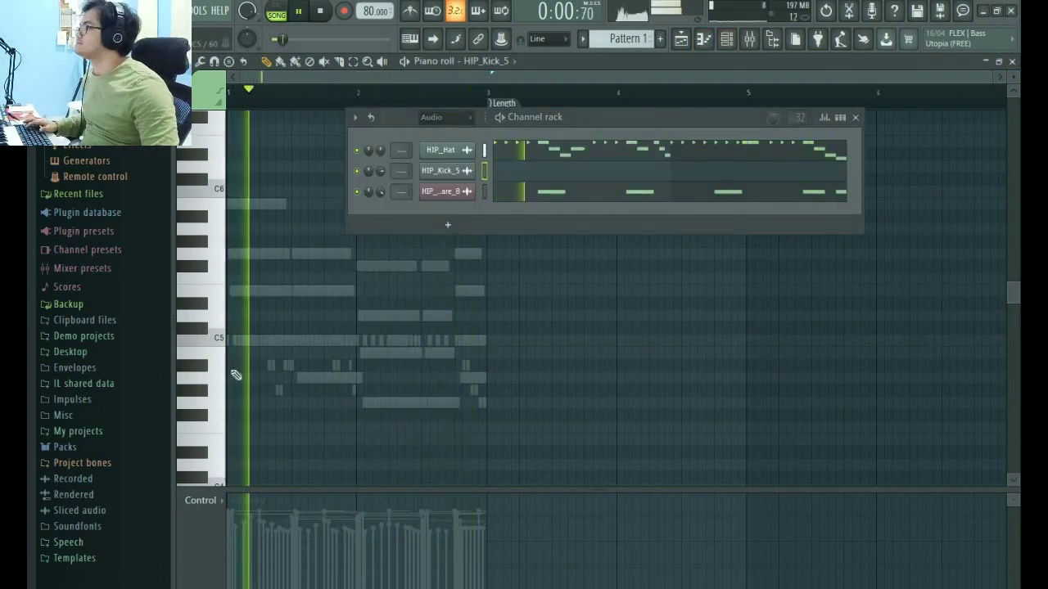
{"action": "left_click", "coordinate": [856, 118]}
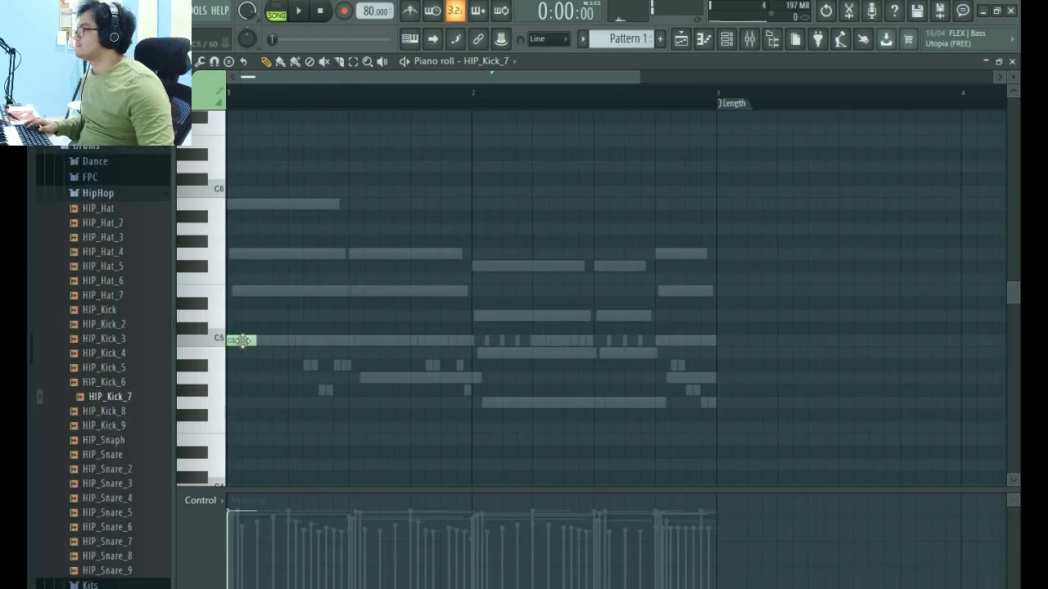
- Place a syncopated HIP_Kick_7 pattern across the two bars, checking the timing by playback, and lower all its notes to A4
{"action": "left_click", "coordinate": [242, 341]}
{"action": "key", "text": "space"}
{"action": "key", "text": "space"}
{"action": "key", "text": "space"}
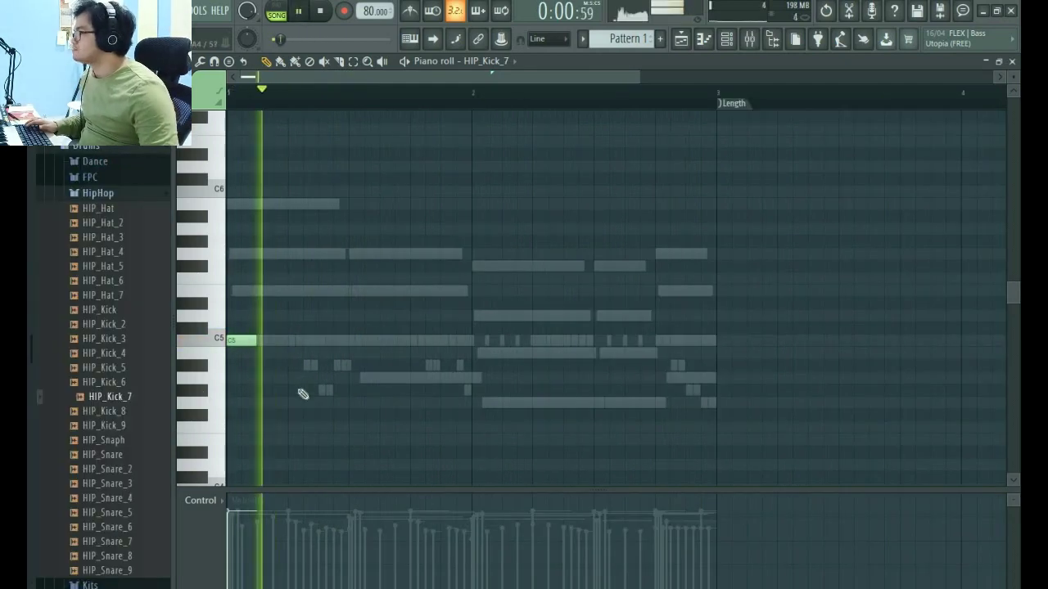
{"action": "key", "text": "space"}
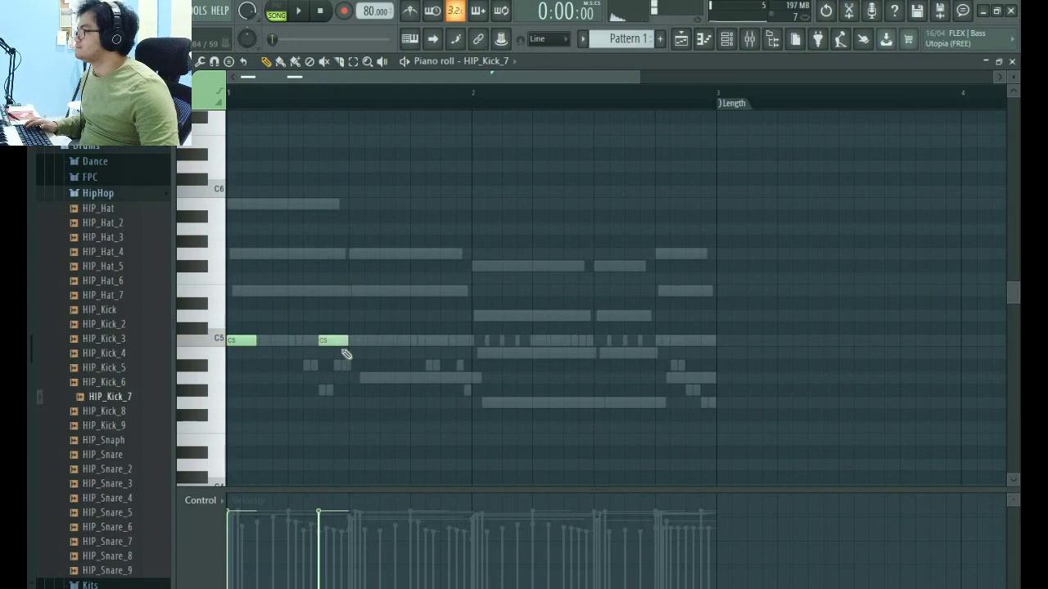
{"action": "key", "text": "space"}
{"action": "key", "text": "space"}
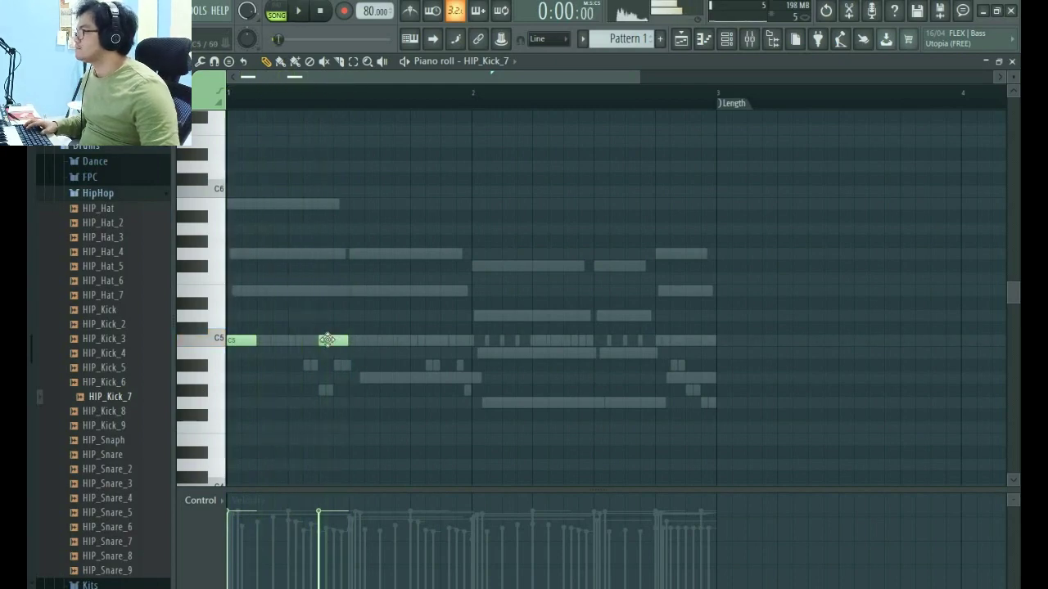
{"action": "key", "text": "space"}
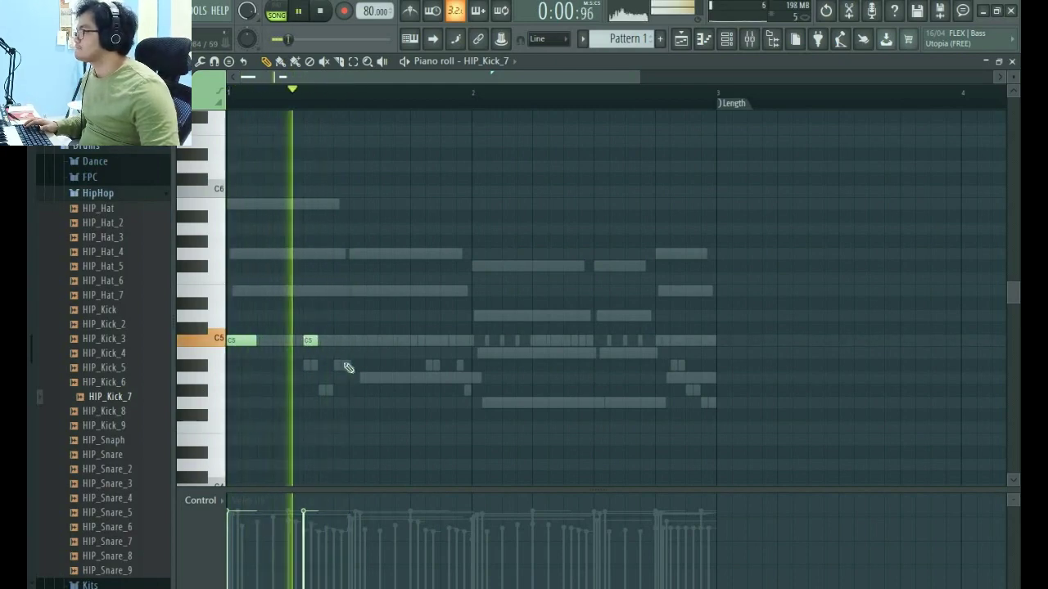
{"action": "key", "text": "space"}
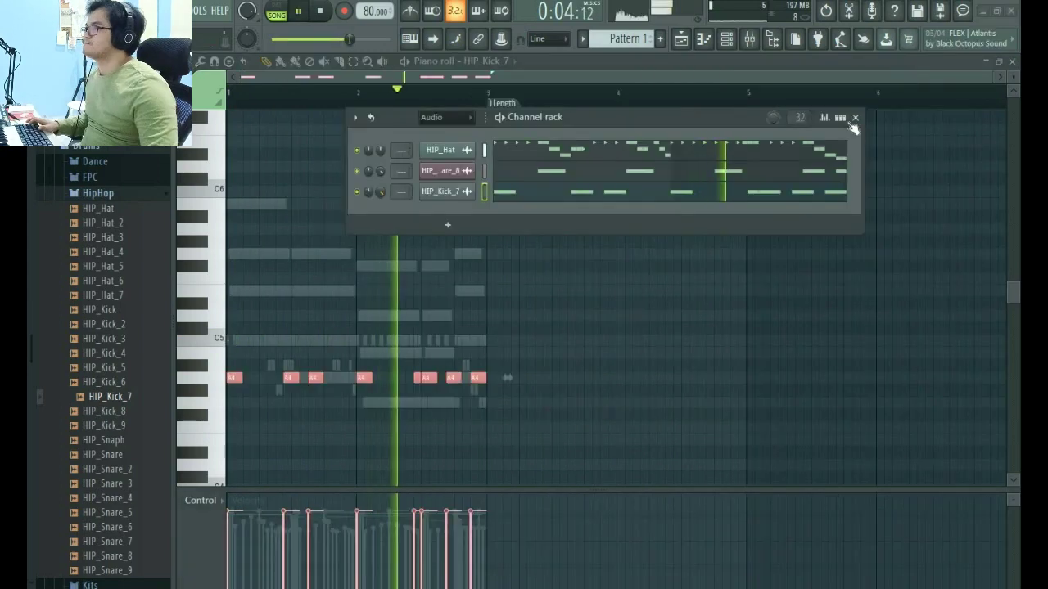
- Hide the Channel rack, stop playback and close the piano roll to return to the Playlist
{"action": "left_click", "coordinate": [857, 117]}
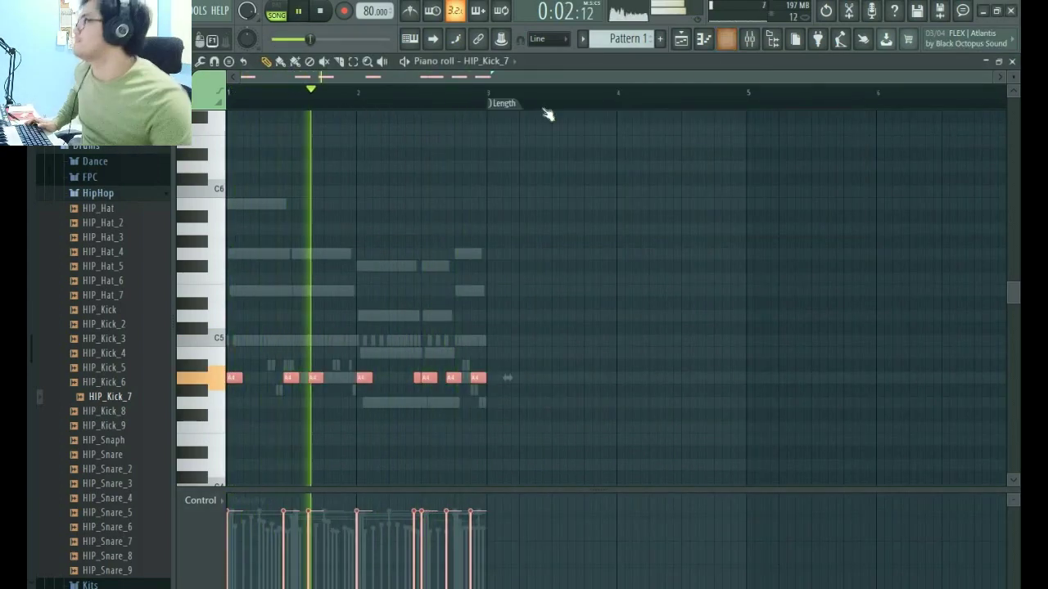
{"action": "key", "text": "space"}
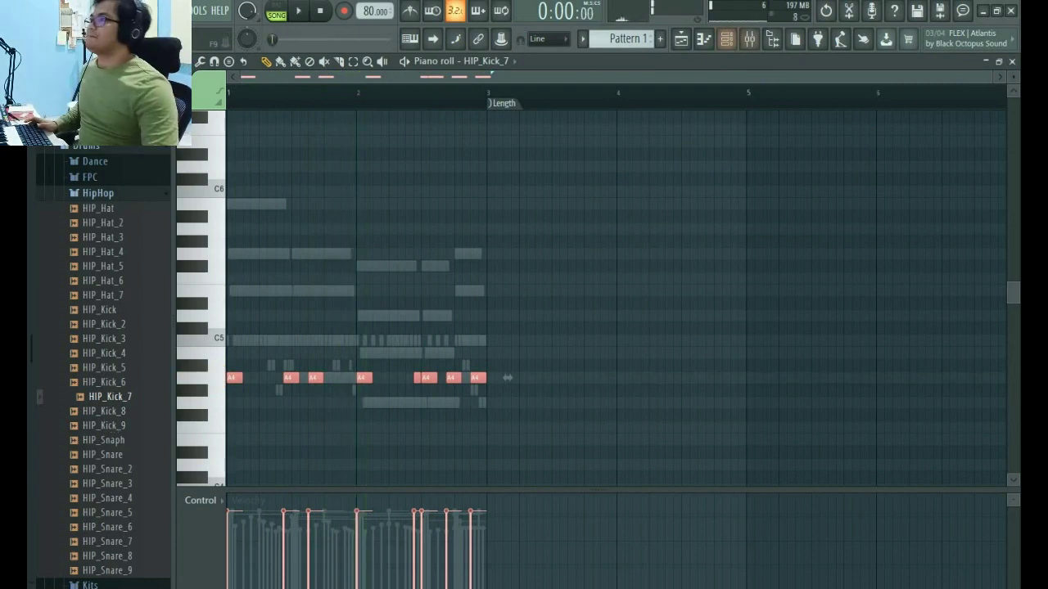
{"action": "left_click", "coordinate": [1013, 61]}
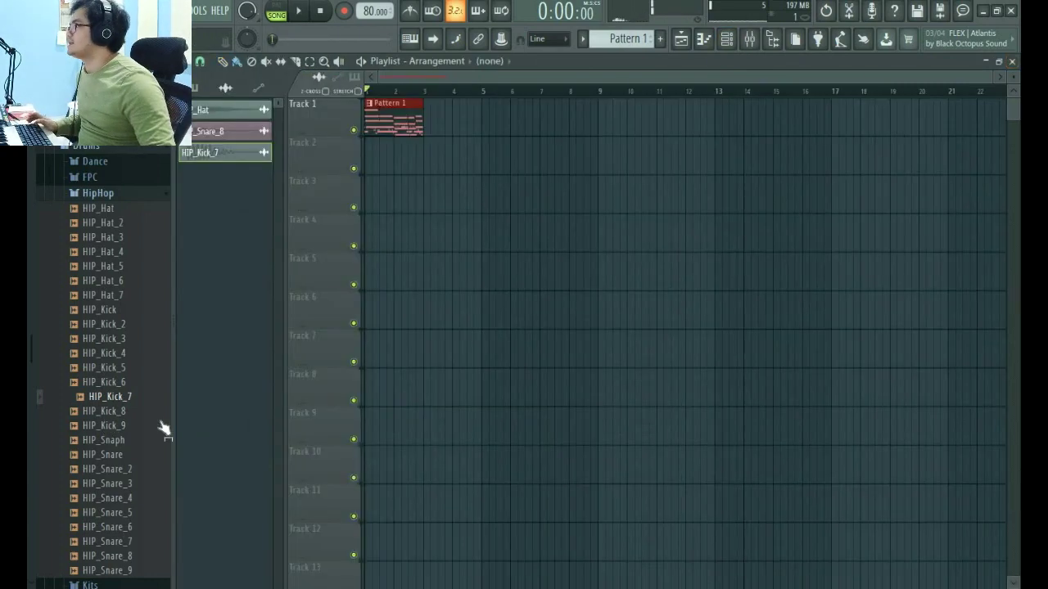
- Add HIP_Snaph as a channel and place C5 notes on beat 2 of both bars, plus two on the last beat of bar 2
{"action": "left_click", "coordinate": [130, 443]}
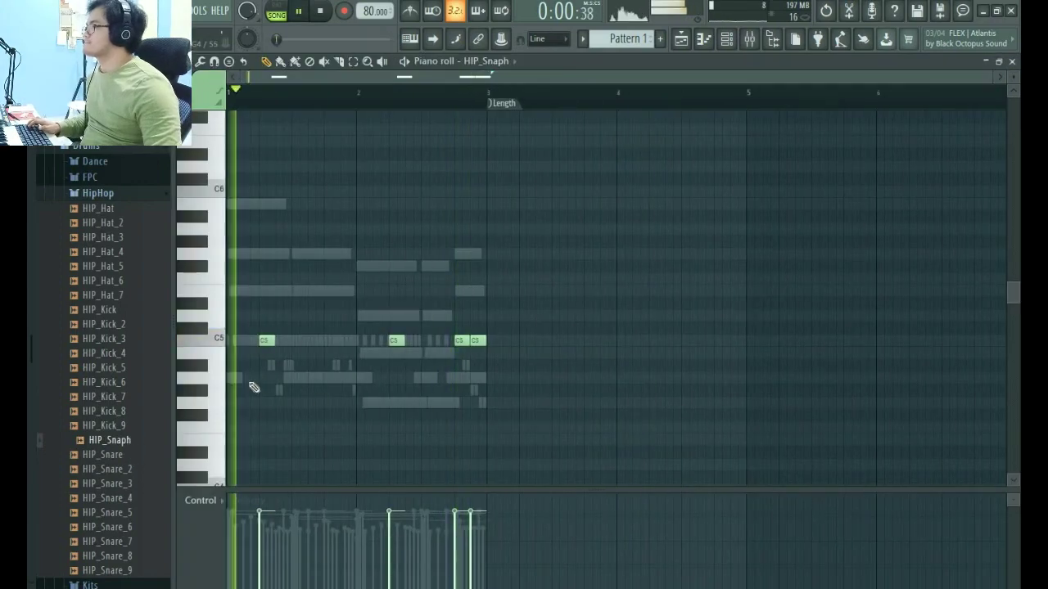
{"action": "key", "text": "space"}
{"action": "scroll", "coordinate": [555, 398], "scroll_direction": "down", "scroll_amount": 2}
- Pan the last two HIP_Snaph notes to opposite sides, close the piano roll and play the arrangement to check the pattern
{"action": "left_click_drag", "start_coordinate": [697, 368], "coordinate": [682, 330]}
{"action": "left_click", "coordinate": [211, 499]}
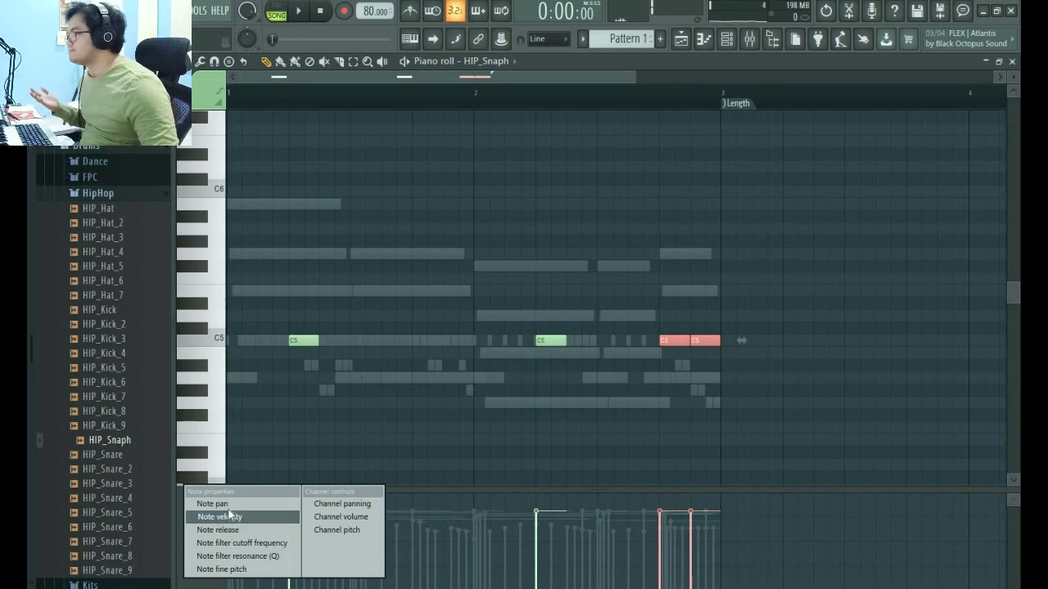
{"action": "left_click", "coordinate": [226, 504]}
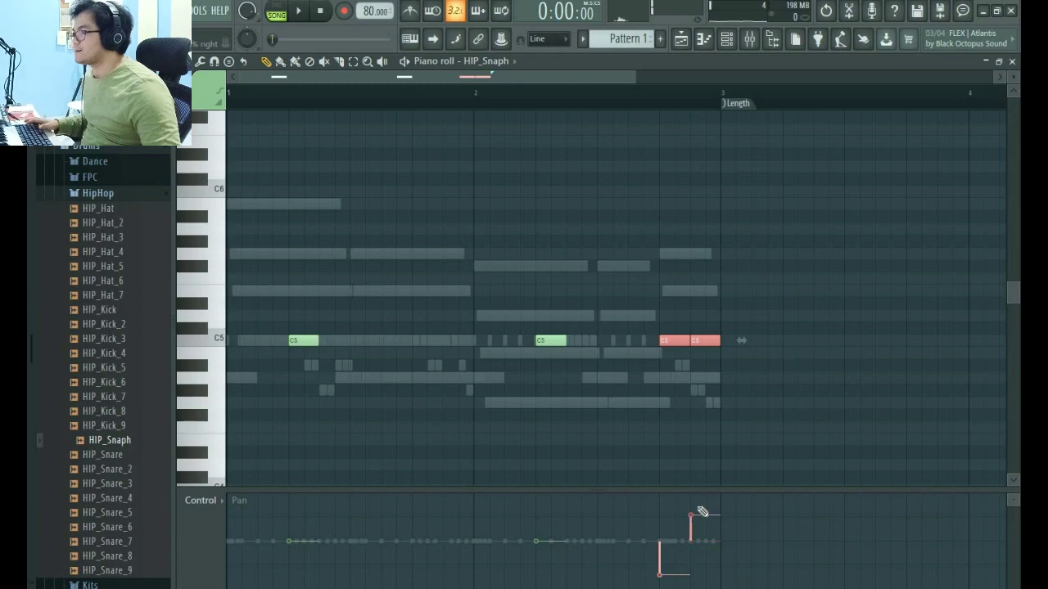
{"action": "left_click", "coordinate": [1012, 62]}
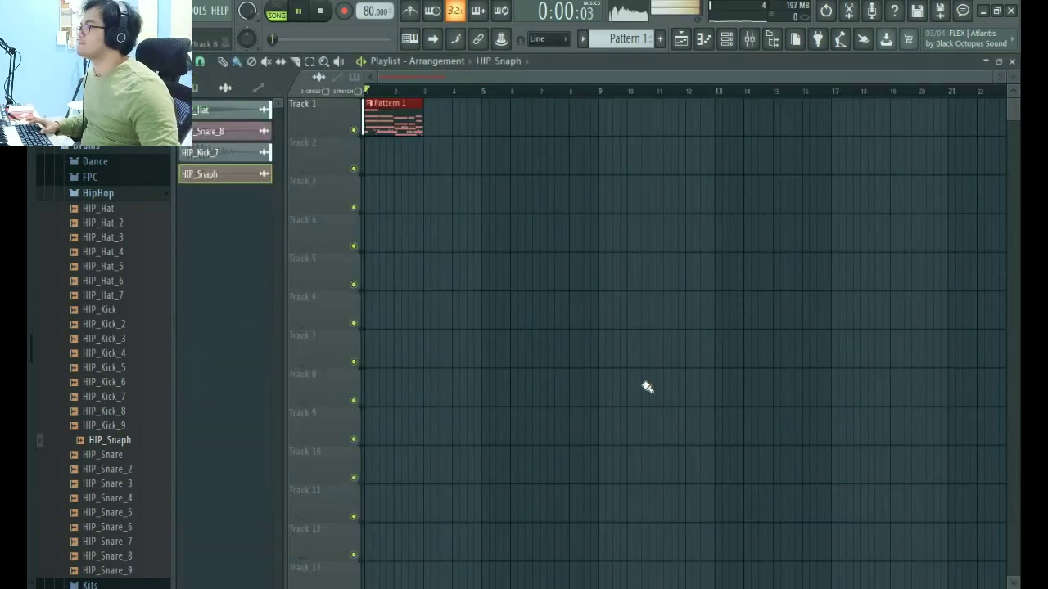
{"action": "key", "text": "space"}
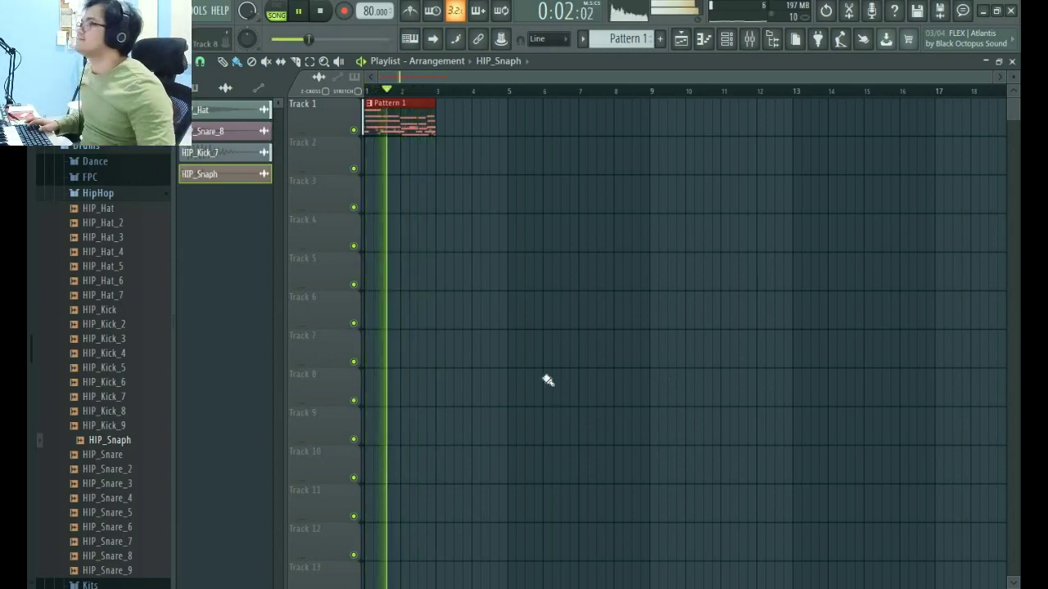
{"action": "key", "text": "space"}
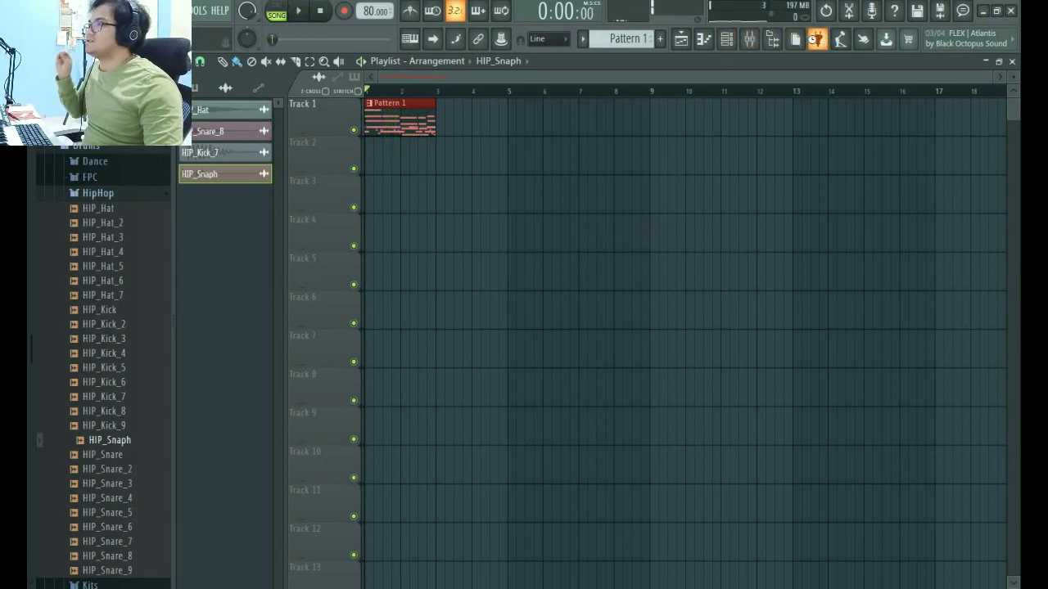
- Add a FLEX channel, load the 808 Mangled preset from Mobile Tuned 808 Bass, close FLEX and stop playback
{"action": "key", "text": "F8"}
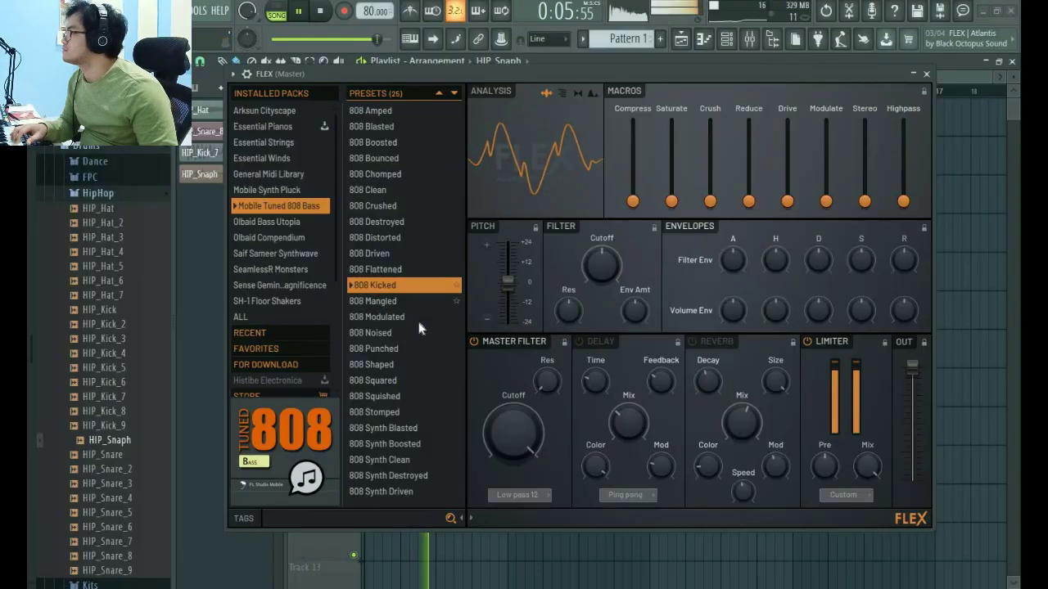
{"action": "key", "text": "Down"}
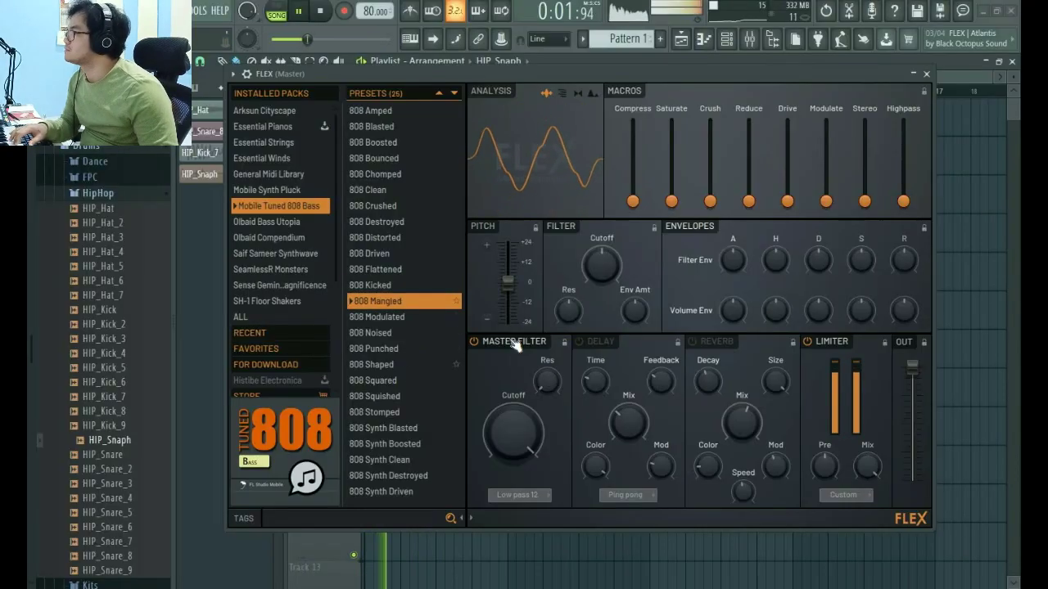
{"action": "left_click", "coordinate": [926, 74]}
{"action": "key", "text": "space"}
- In the FL Keys piano roll, select and copy the lower chord notes between G4 and C5, and return to the Playlist
{"action": "left_click", "coordinate": [725, 41]}
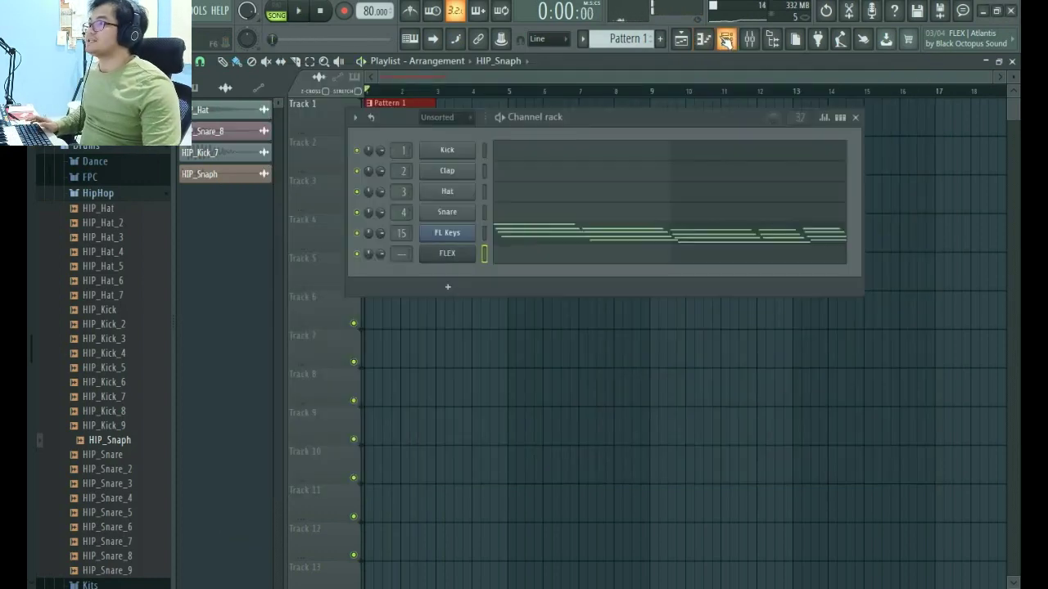
{"action": "left_click", "coordinate": [532, 236]}
{"action": "left_click", "coordinate": [856, 118]}
{"action": "scroll", "coordinate": [860, 358], "scroll_direction": "down", "scroll_amount": 2, "text": "ctrl"}
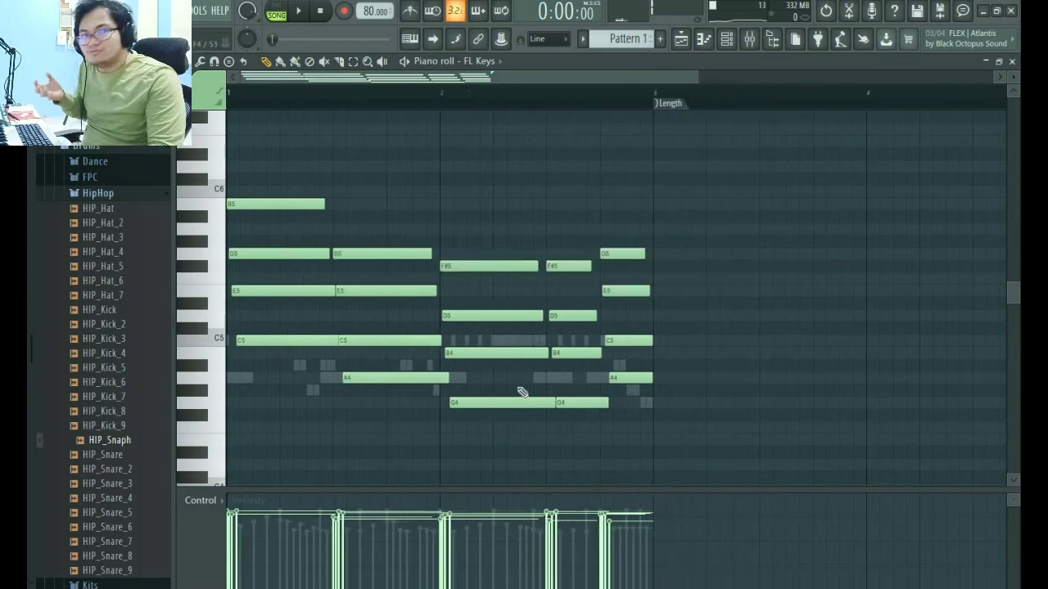
{"action": "scroll", "coordinate": [295, 388], "scroll_direction": "down", "scroll_amount": 2, "text": "ctrl"}
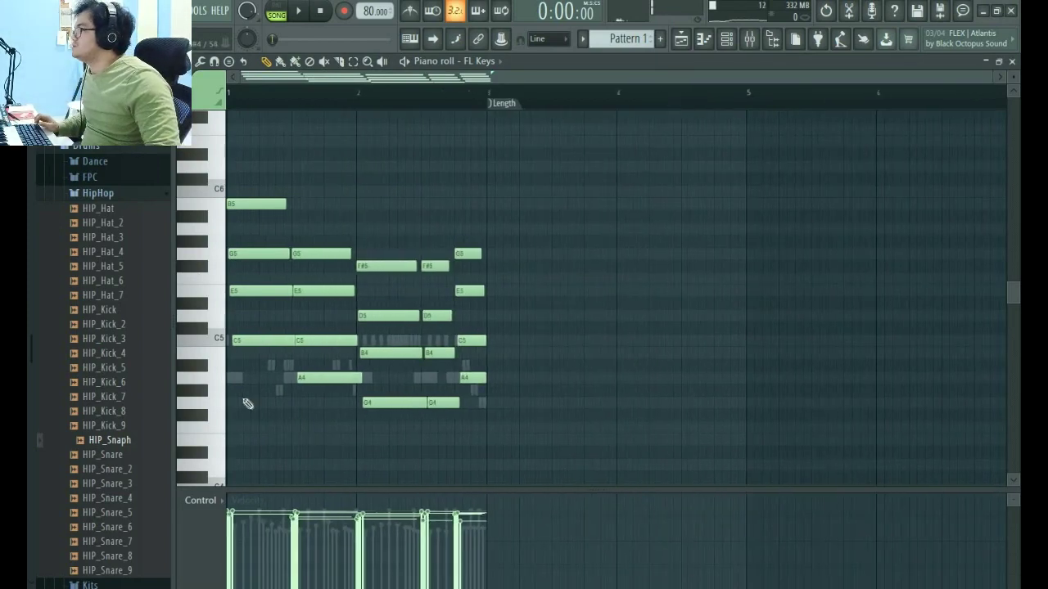
{"action": "left_click_drag", "start_coordinate": [313, 361], "coordinate": [331, 385]}
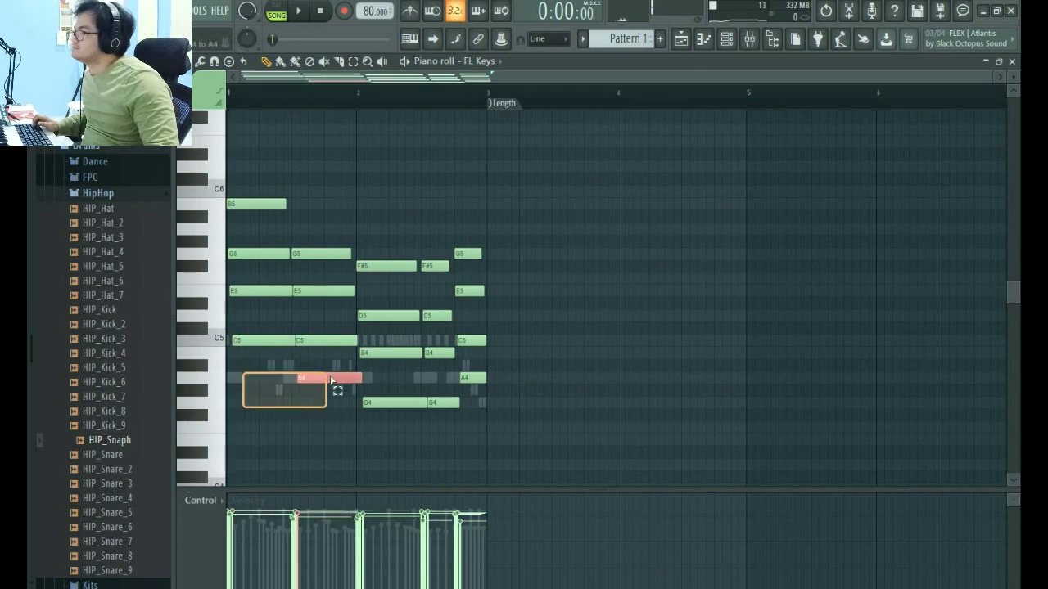
{"action": "left_click_drag", "start_coordinate": [571, 456], "coordinate": [253, 331]}
{"action": "left_click", "coordinate": [1012, 62]}
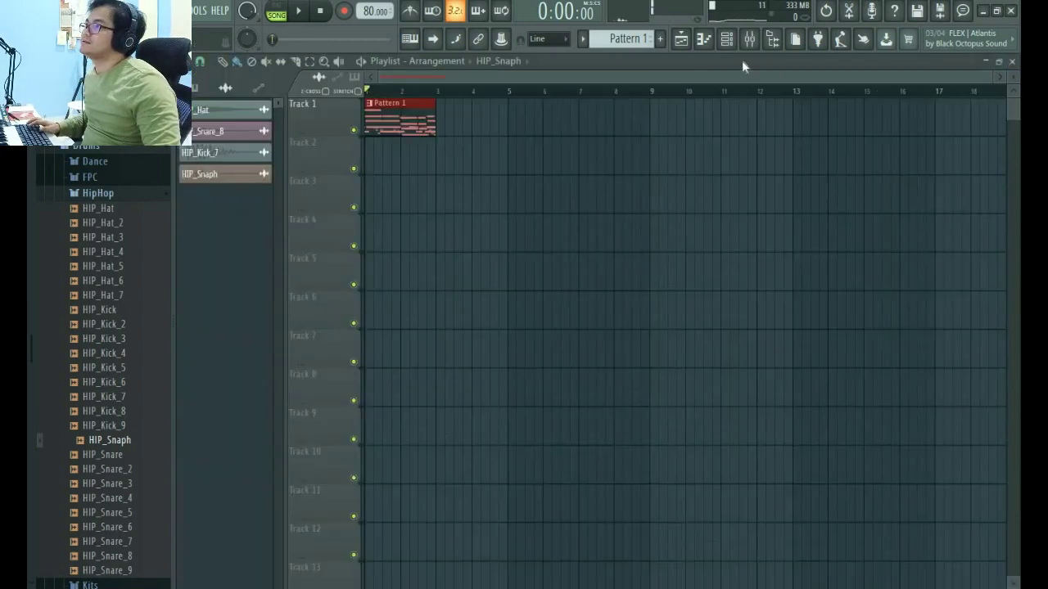
- Open the FLEX piano roll, paste the copied lower chord notes at the start and undo the stray E5 note
{"action": "left_click", "coordinate": [727, 43]}
{"action": "left_click", "coordinate": [581, 259]}
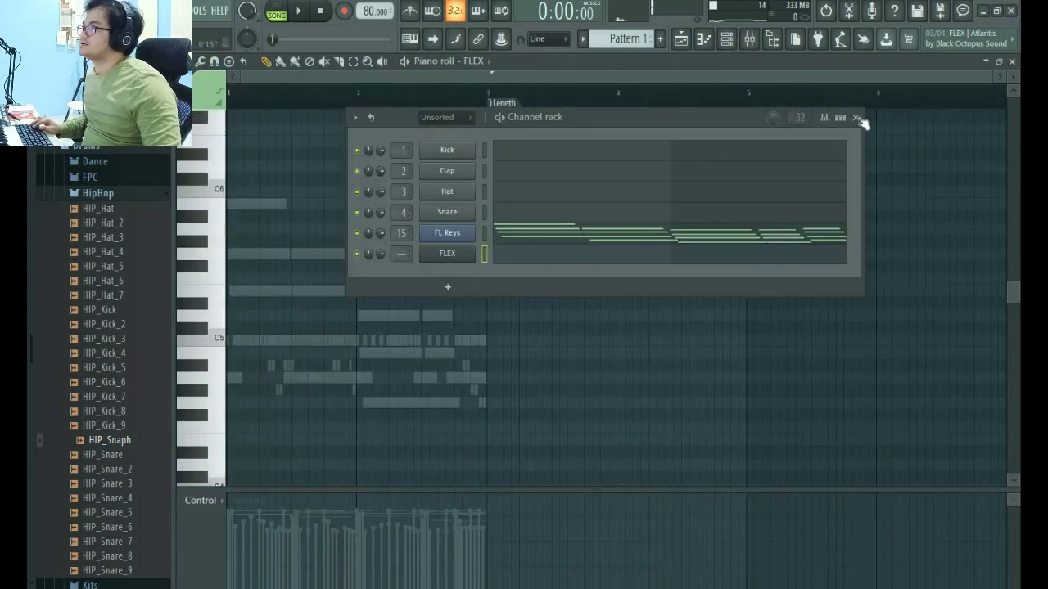
{"action": "key", "text": "F6"}
{"action": "key", "text": "ctrl+a"}
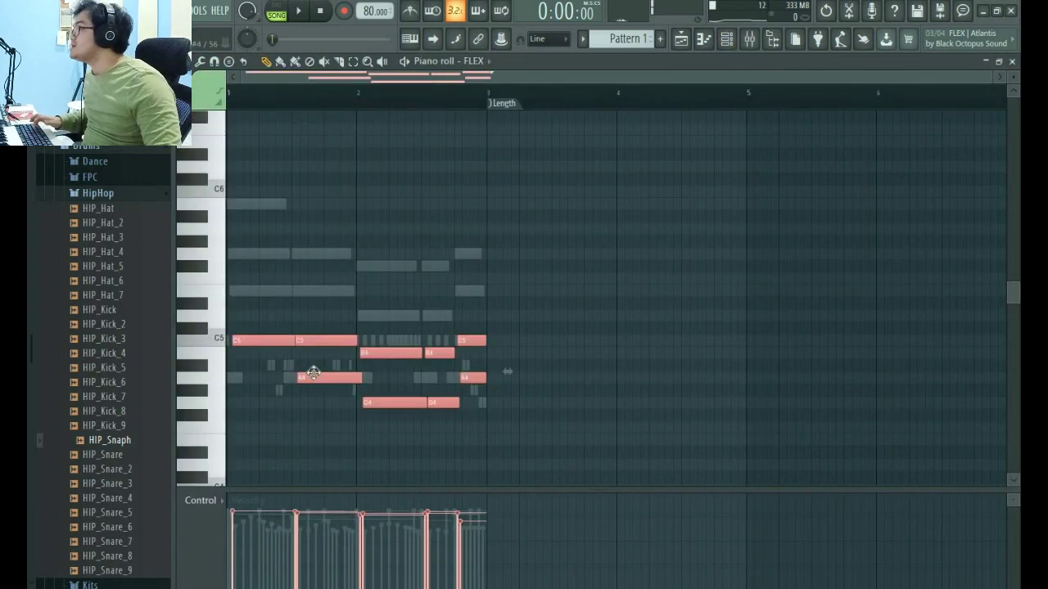
{"action": "left_click", "coordinate": [291, 289]}
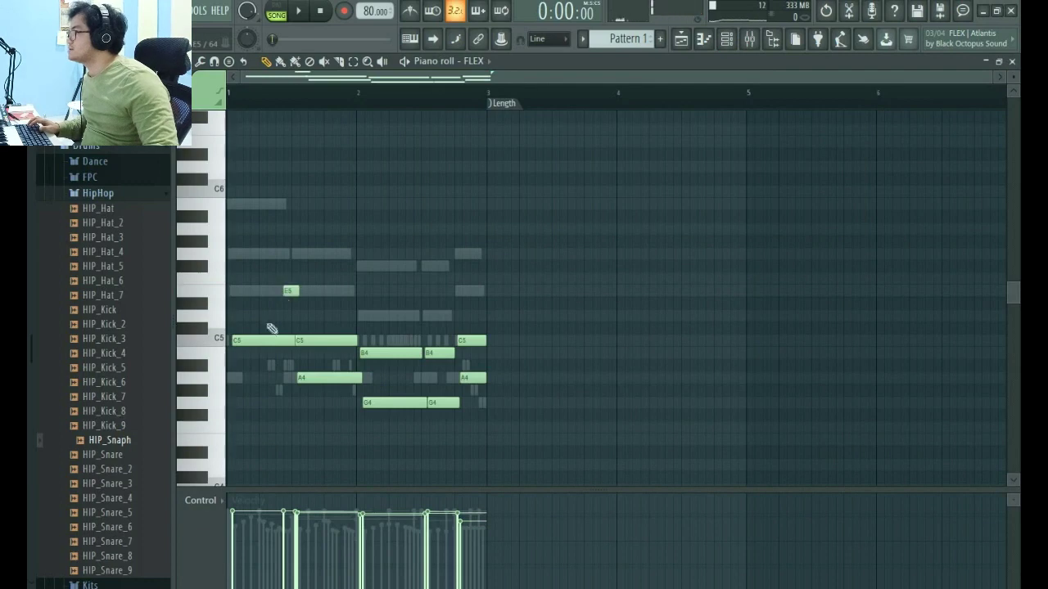
{"action": "key", "text": "ctrl+z"}
- Rework the pasted FLEX notes into a single-note bass line C5, B4, A4, three G4s, A4, B4, check by playback and close the piano roll
{"action": "scroll", "coordinate": [272, 374], "scroll_direction": "up", "scroll_amount": 5}
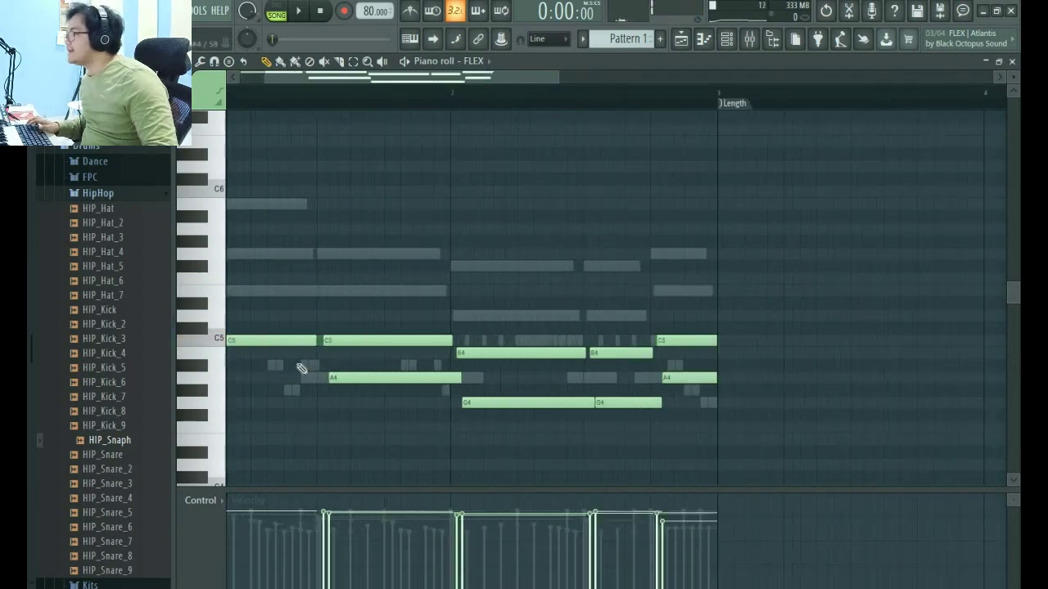
{"action": "scroll", "coordinate": [440, 351], "scroll_direction": "down", "scroll_amount": 5}
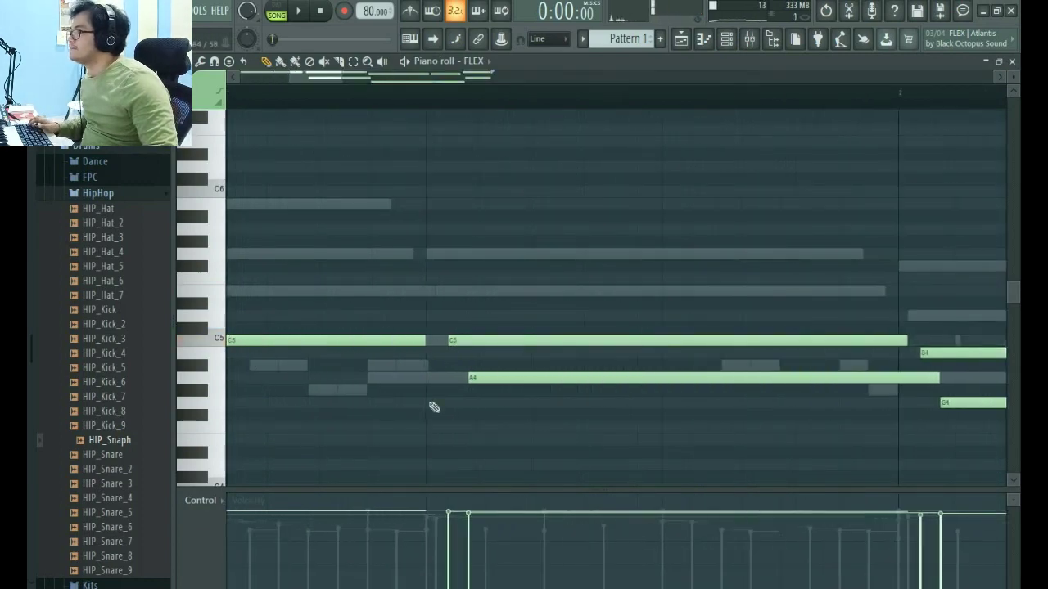
{"action": "key", "text": "space"}
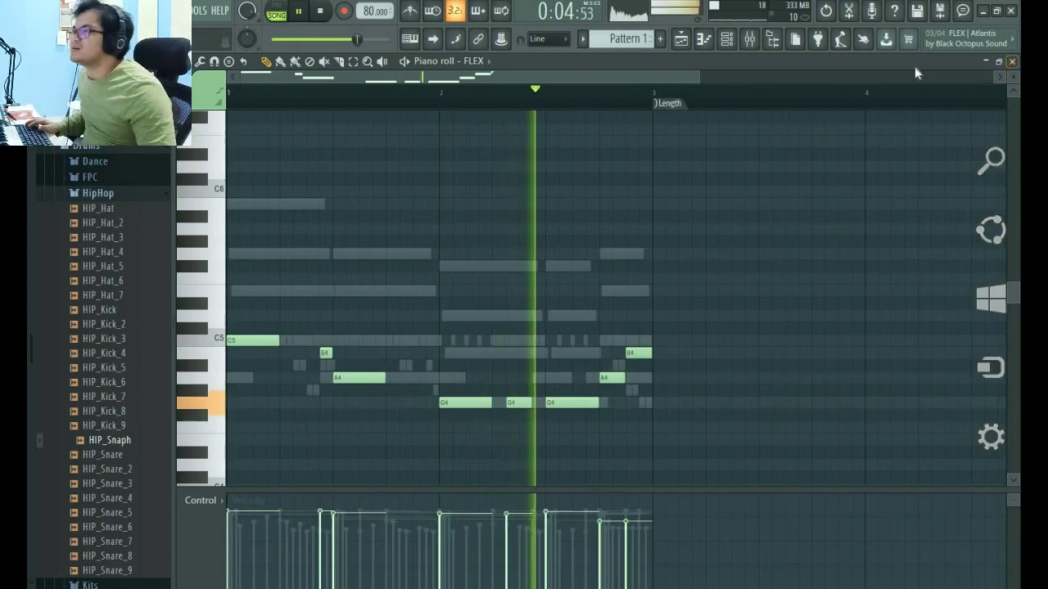
{"action": "left_click", "coordinate": [1013, 63]}
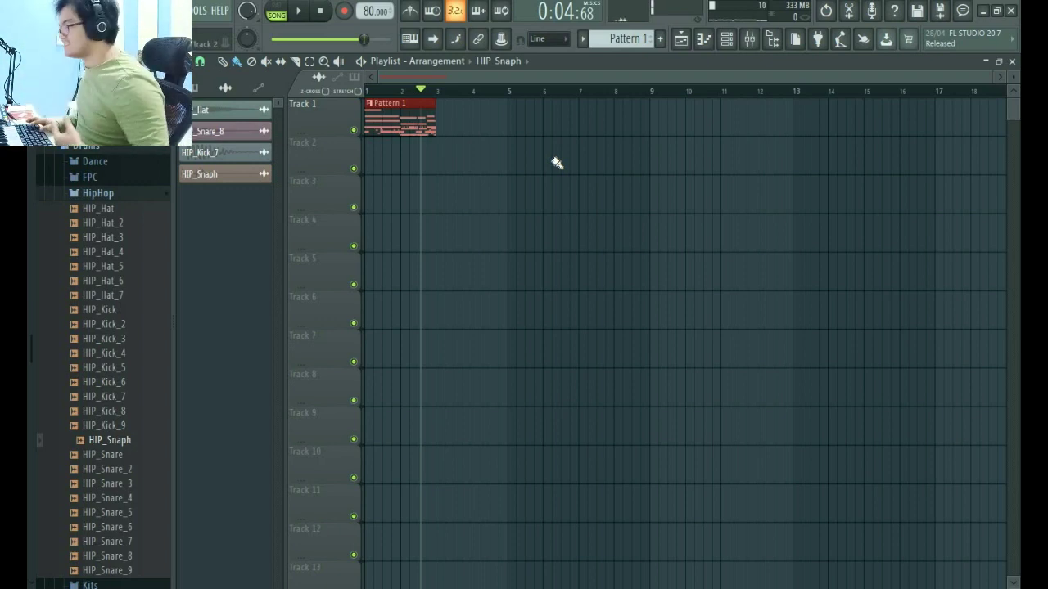
{"action": "key", "text": "space"}
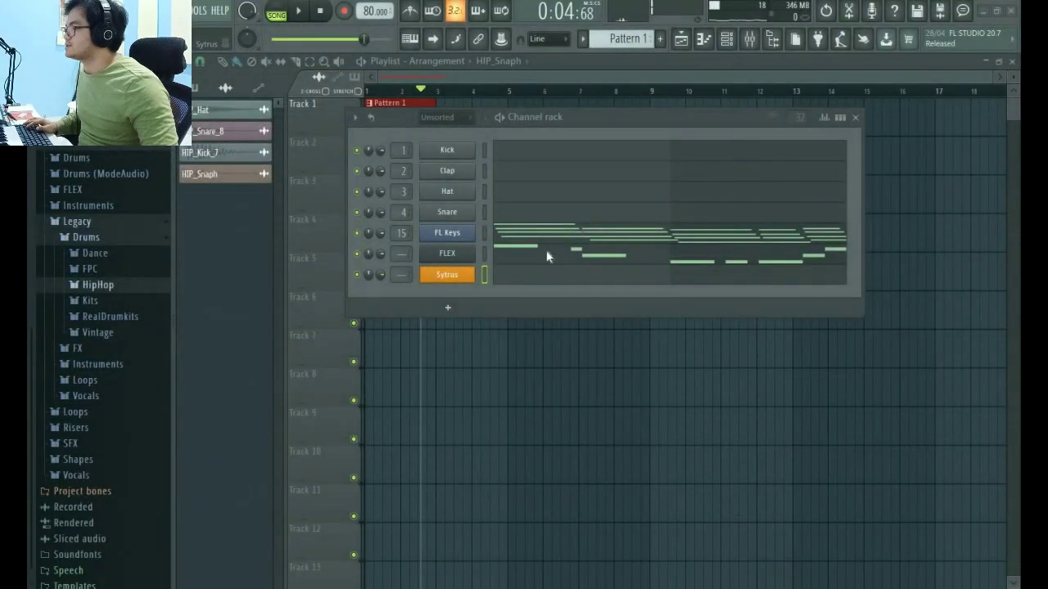
- Load the Flute preset on the newly added Sytrus channel and audition it against the beat
{"action": "left_click", "coordinate": [447, 274]}
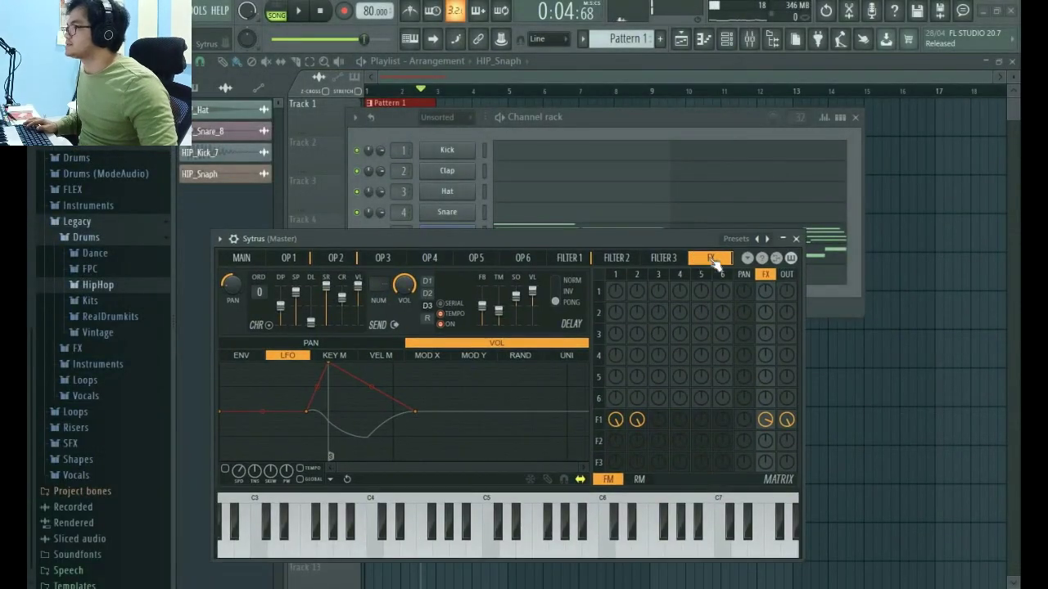
{"action": "left_click", "coordinate": [742, 239]}
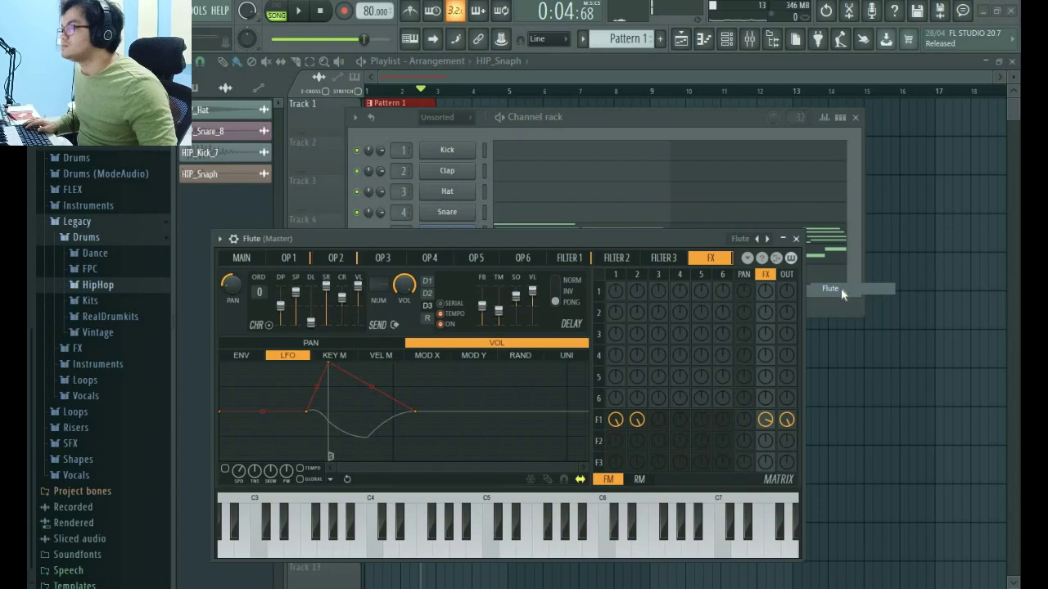
{"action": "left_click", "coordinate": [841, 288]}
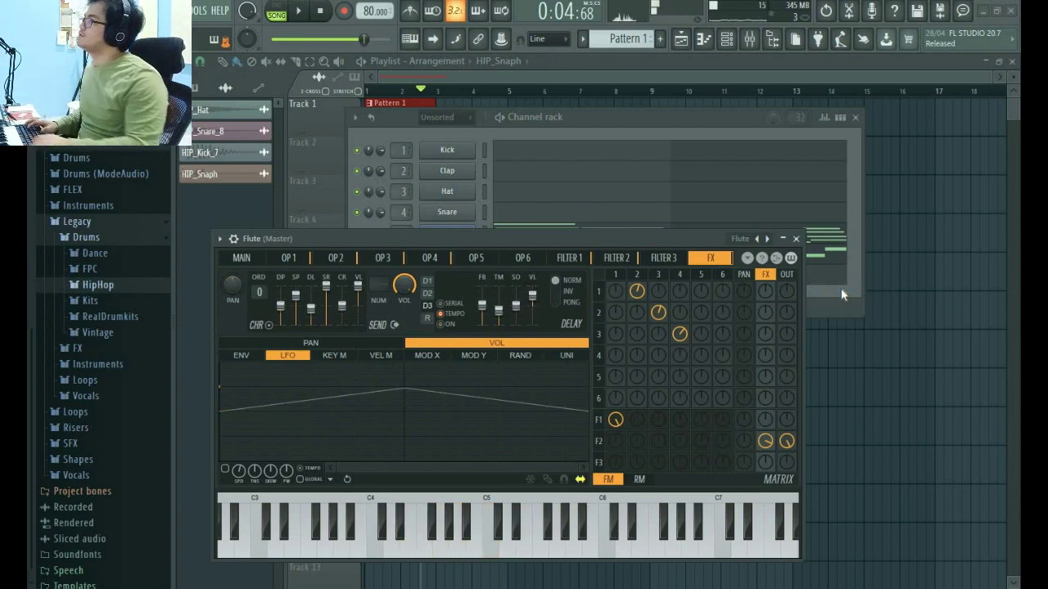
{"action": "key", "text": "space"}
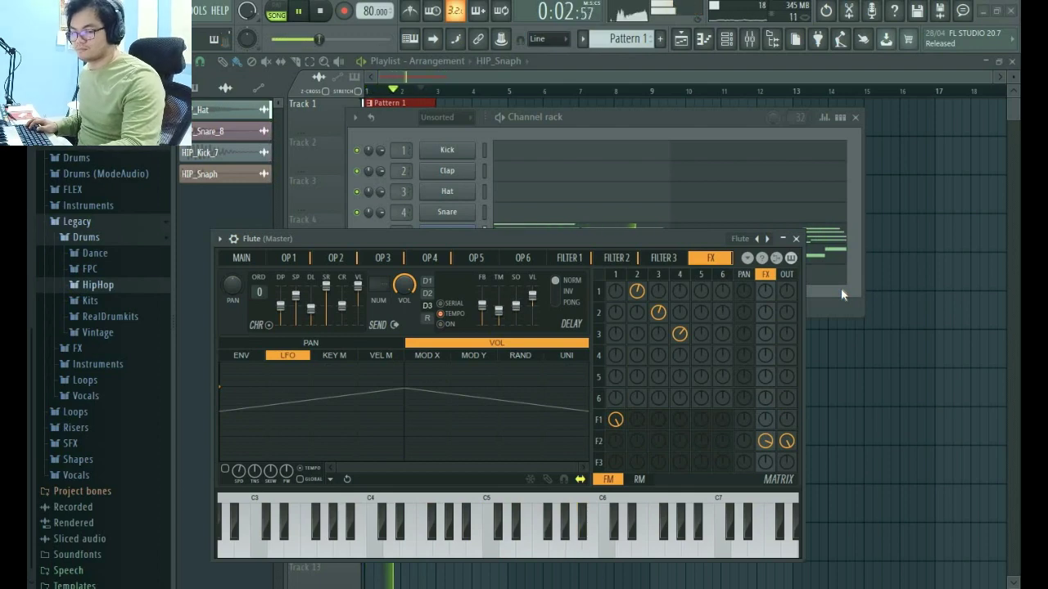
{"action": "key", "text": "space"}
- Write a two-bar Flute melody B4, A4, G4, A4, B4, C5, D5, G5, checking by playback, and return to the Playlist
{"action": "key", "text": "F7"}
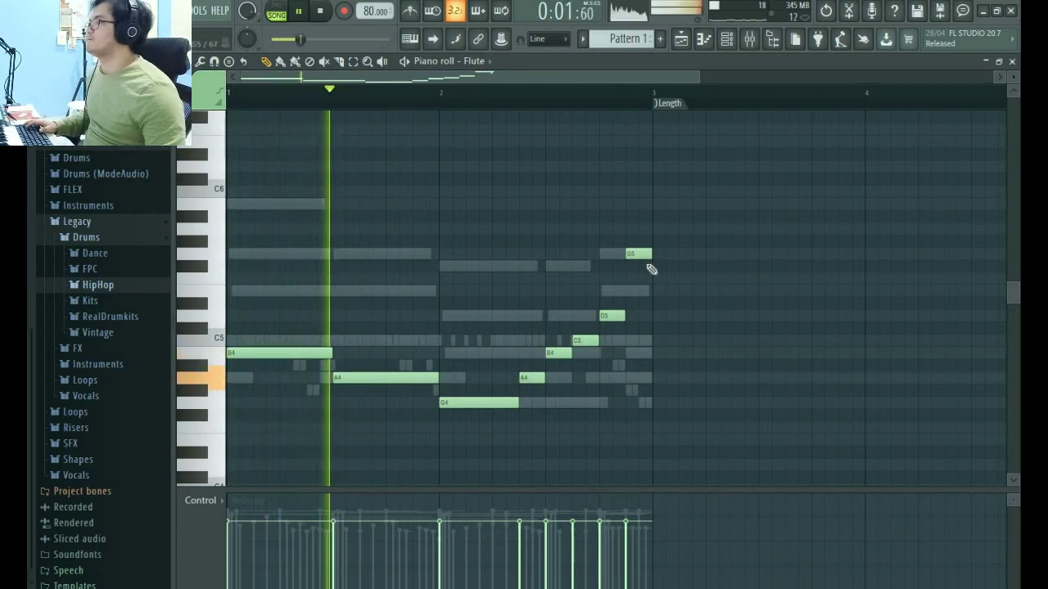
{"action": "scroll", "coordinate": [676, 300], "scroll_direction": "down", "scroll_amount": 2}
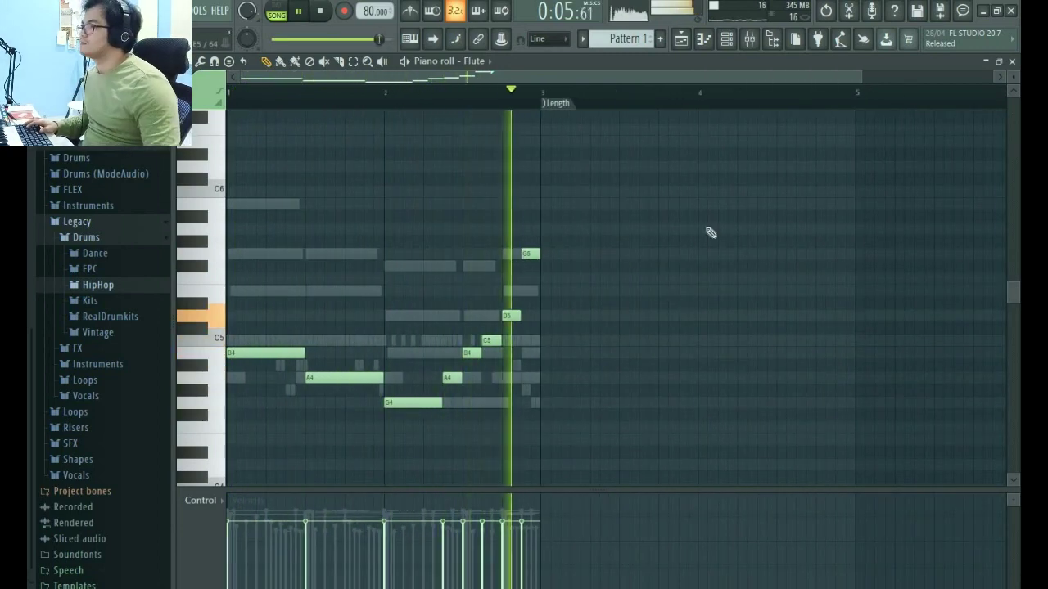
{"action": "key", "text": "F5"}
{"action": "key", "text": "space"}
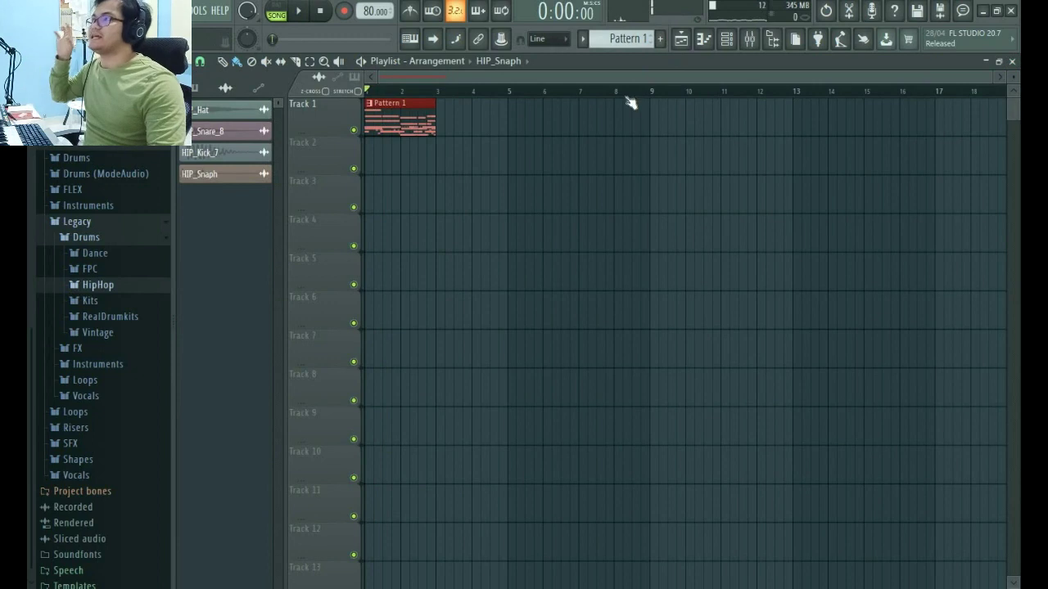
- Split Pattern 1 by channel and arrange the clips on Tracks 1 to 7: FL Keys, HIP_Hat, HIP_Kick_7, HIP_Snare_8, FLEX, HIP_Snaph, Flute
{"action": "left_click", "coordinate": [586, 40]}
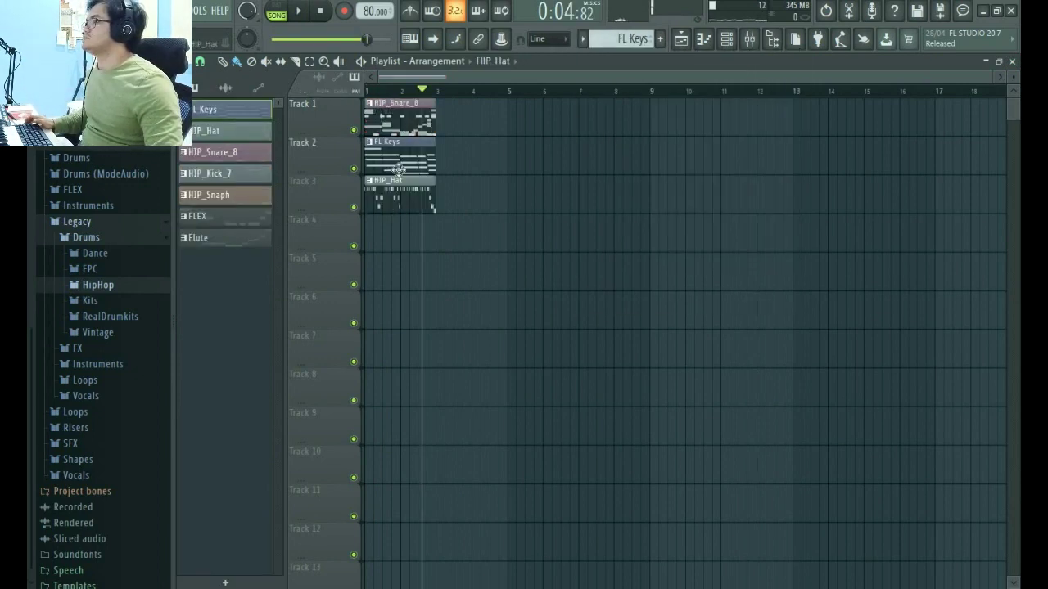
{"action": "left_click", "coordinate": [379, 261]}
{"action": "left_click", "coordinate": [374, 229]}
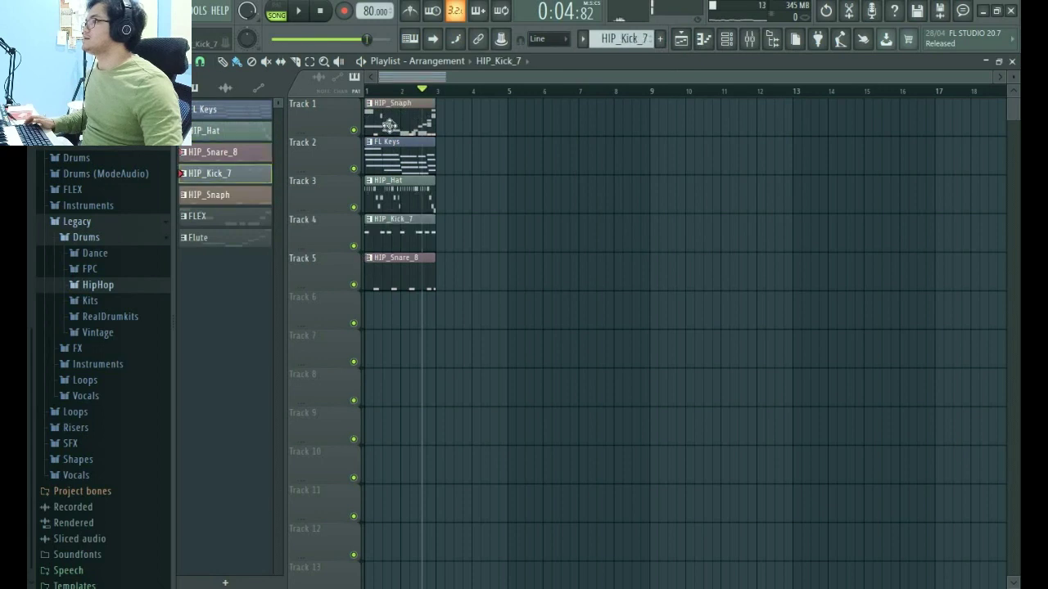
{"action": "left_click", "coordinate": [361, 345]}
{"action": "left_click", "coordinate": [370, 305]}
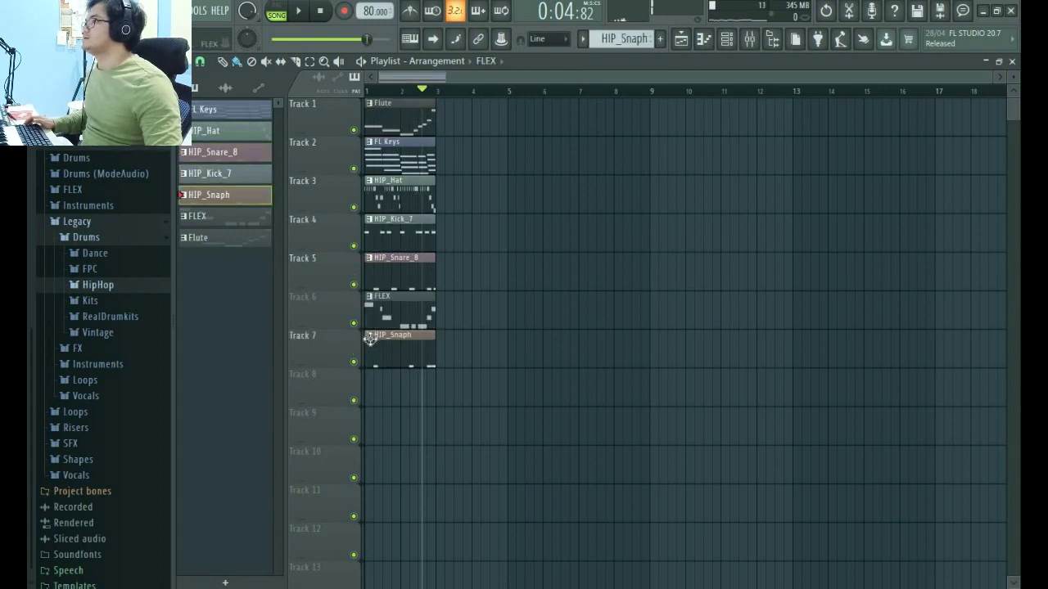
{"action": "left_click_drag", "start_coordinate": [396, 195], "coordinate": [357, 427]}
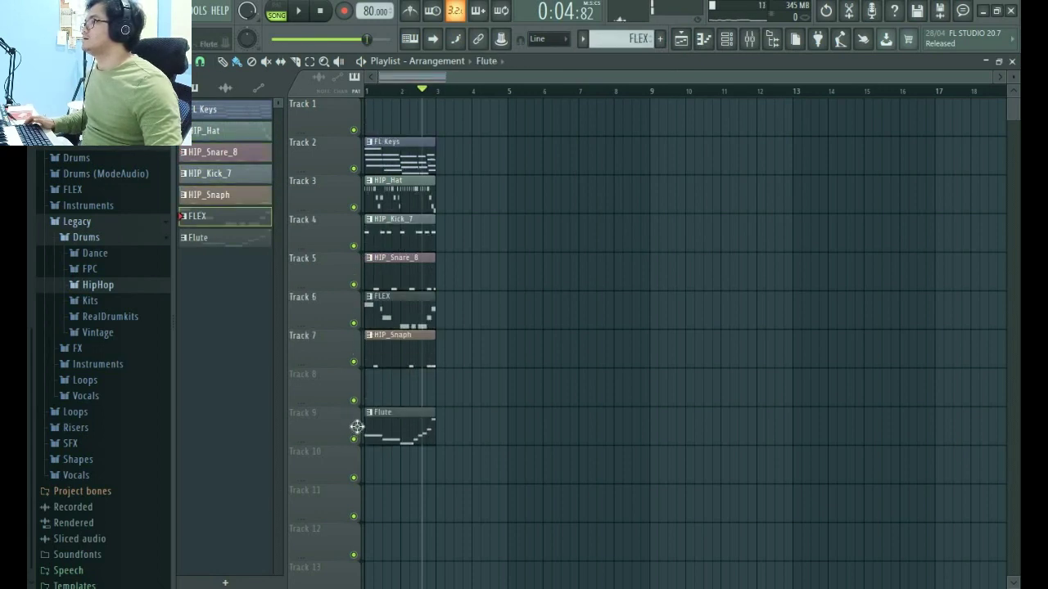
{"action": "left_click_drag", "start_coordinate": [399, 381], "coordinate": [400, 105]}
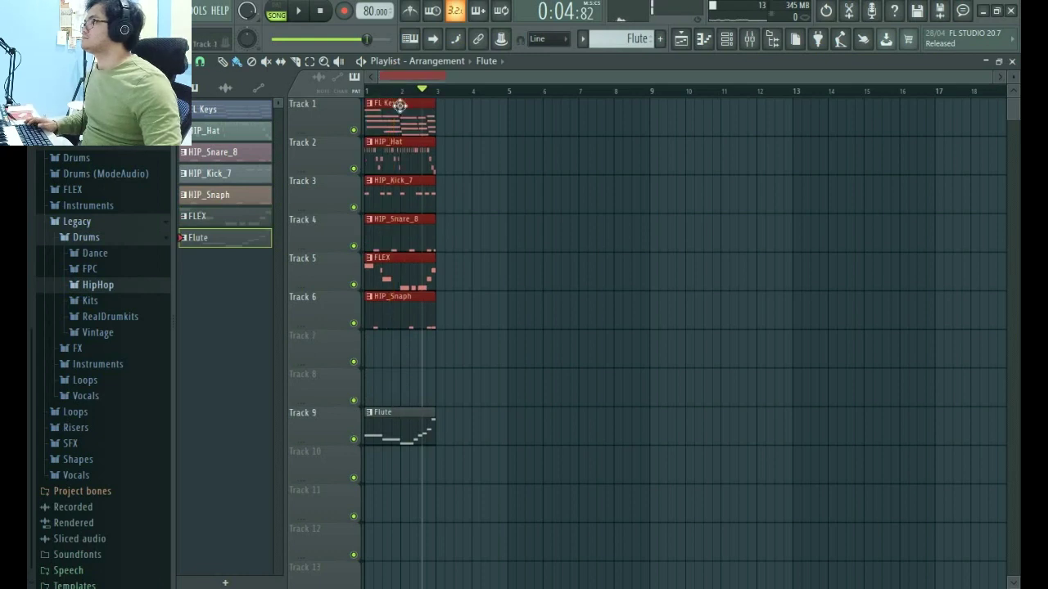
{"action": "left_click_drag", "start_coordinate": [398, 440], "coordinate": [373, 361]}
- Select the clips on Tracks 1 to 6, leaving out Flute, and duplicate them to start at bar 3
{"action": "left_click_drag", "start_coordinate": [470, 327], "coordinate": [418, 113]}
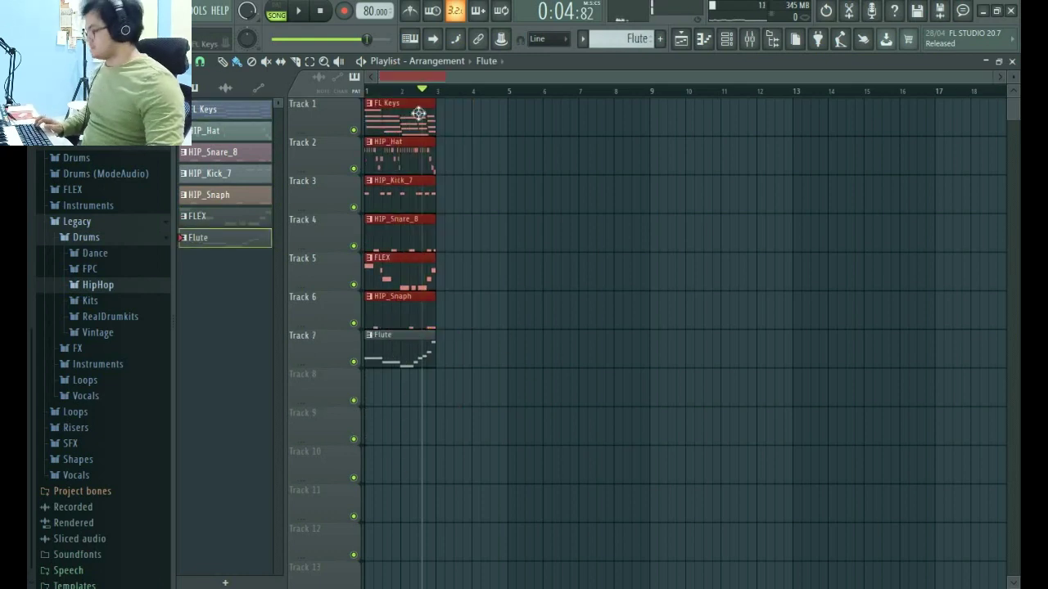
{"action": "key", "text": "ctrl+b"}
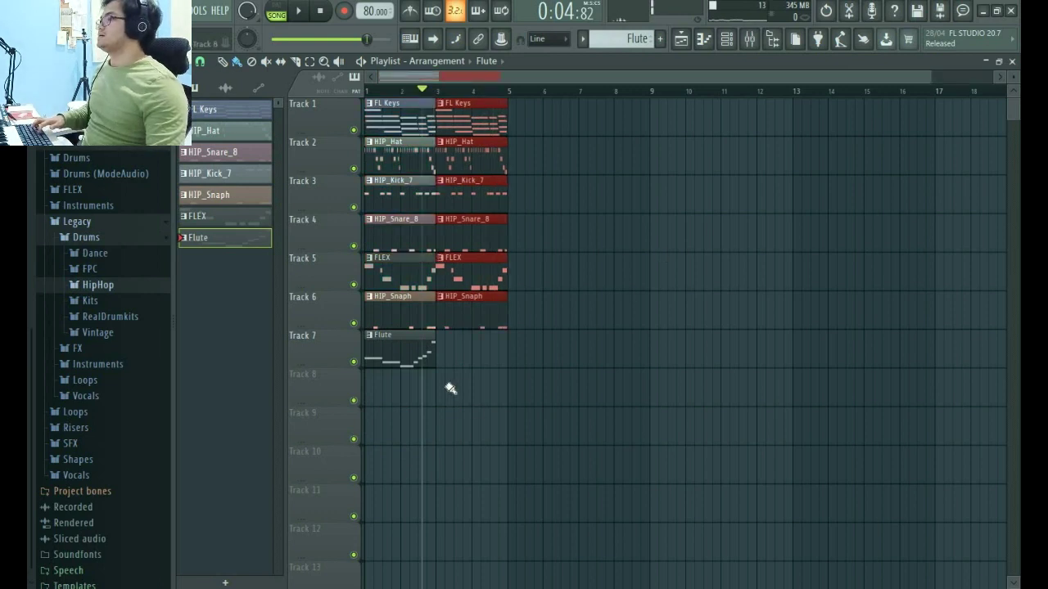
- Extend the Flute melody from bar 3 with B4, a D5 slide, A4, a C5 slide and G4, checking it by playback
{"action": "left_click", "coordinate": [387, 360]}
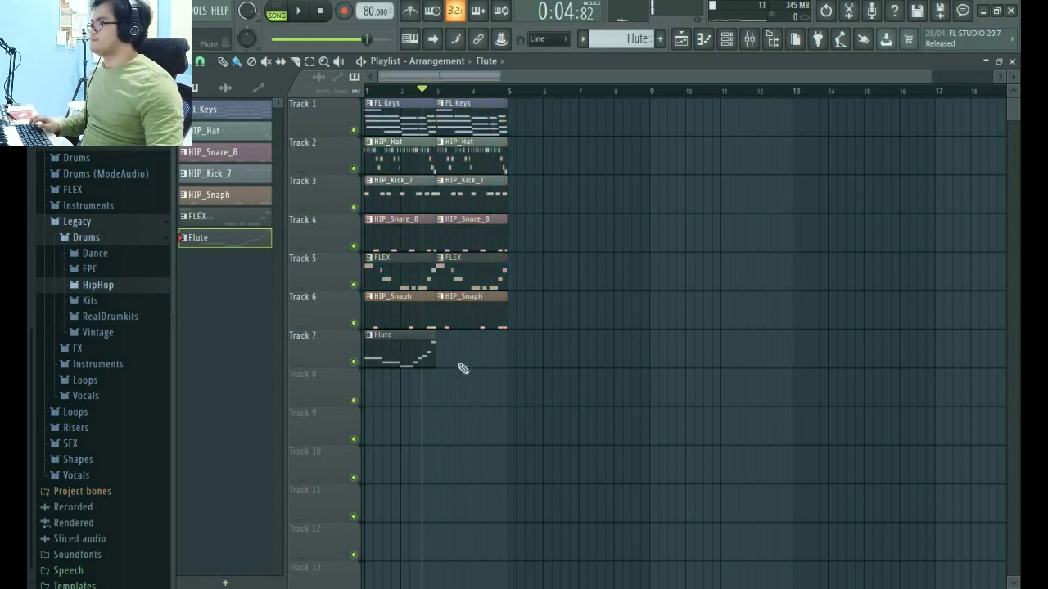
{"action": "key", "text": "F7"}
{"action": "key", "text": "space"}
{"action": "left_click", "coordinate": [319, 12]}
{"action": "key", "text": "space"}
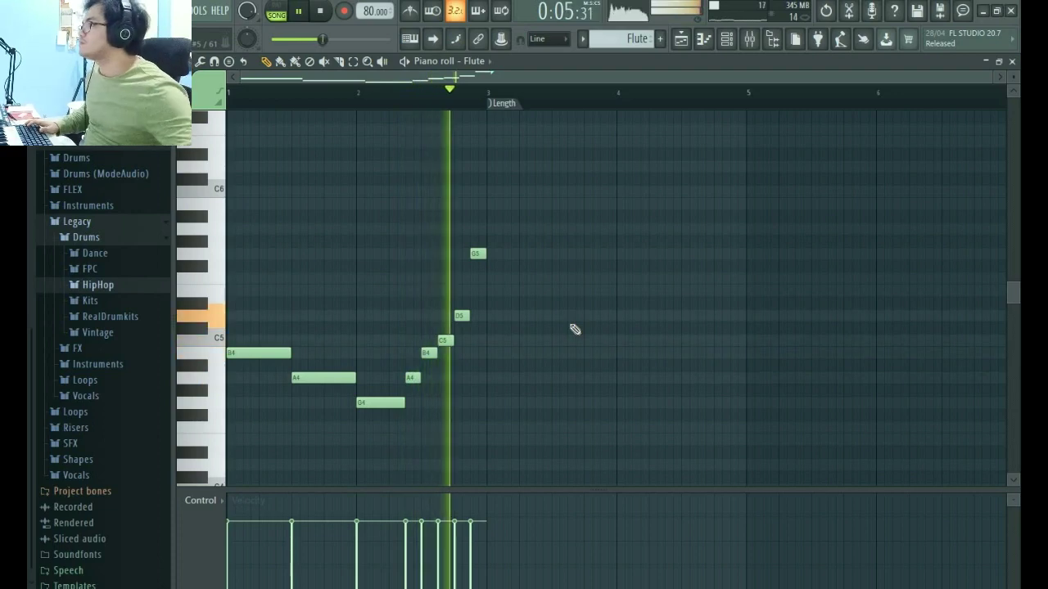
{"action": "key", "text": "space"}
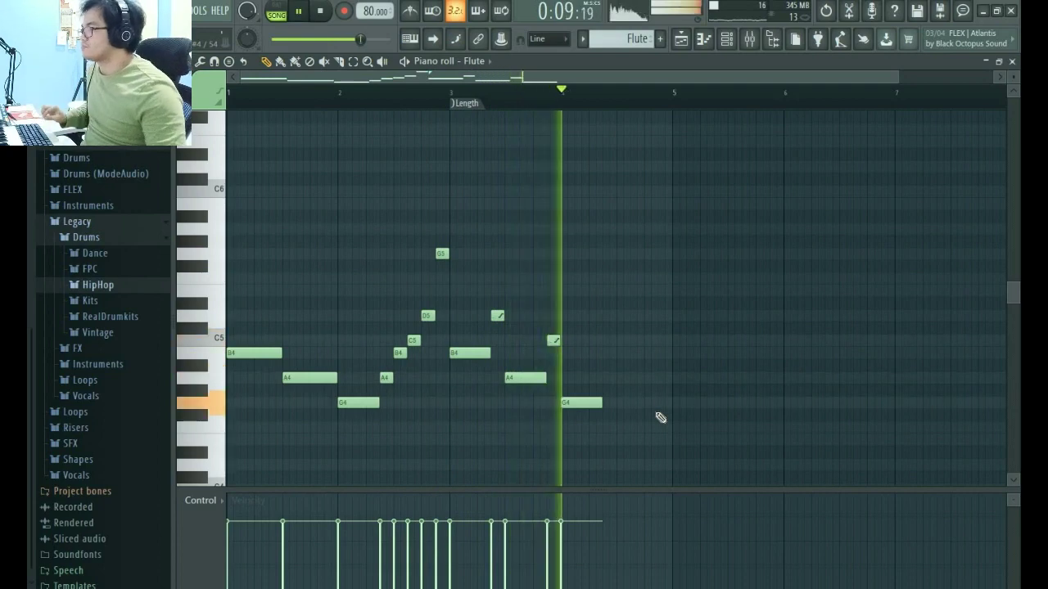
- Complete bar 4 of the Flute melody with A4, B4, C5, B4, D5, E5, D5, E5, G5, check by playback and return to the Playlist
{"action": "key", "text": "space"}
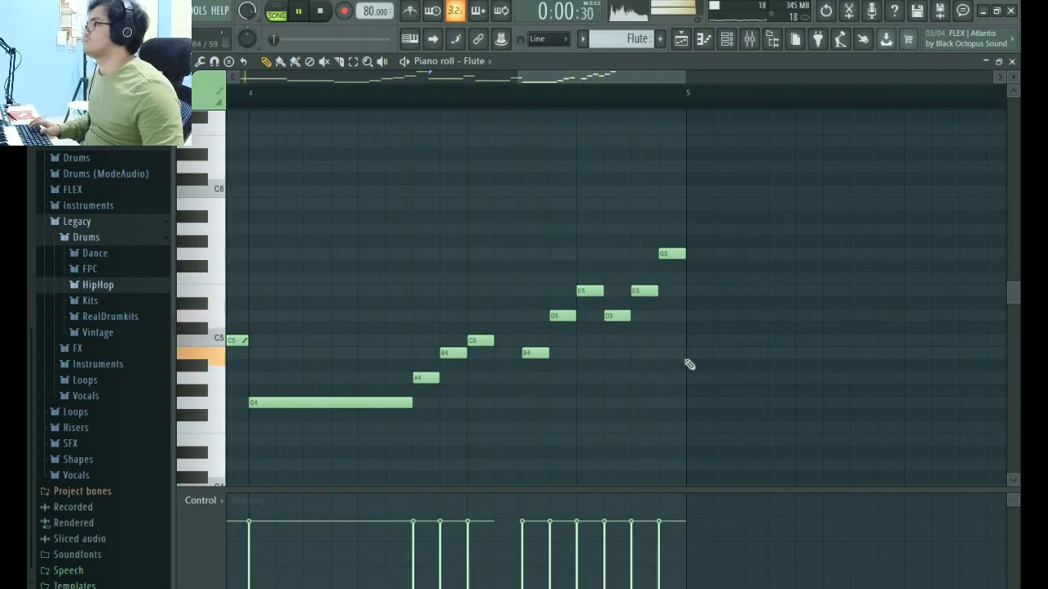
{"action": "scroll", "coordinate": [704, 379], "scroll_direction": "down", "scroll_amount": 1}
{"action": "scroll", "coordinate": [709, 389], "scroll_direction": "down", "scroll_amount": 3}
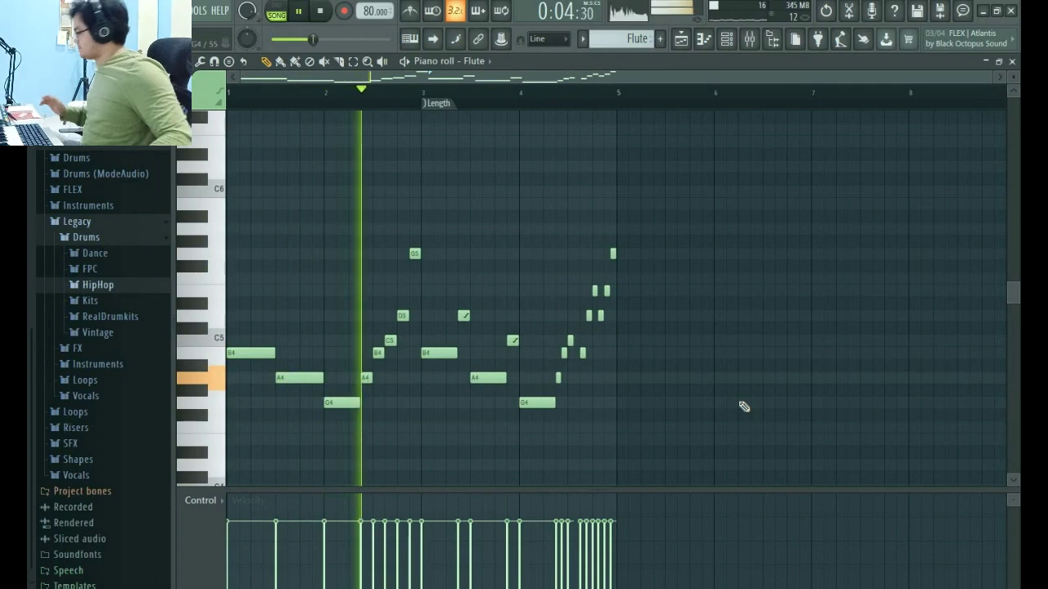
{"action": "left_click", "coordinate": [1012, 62]}
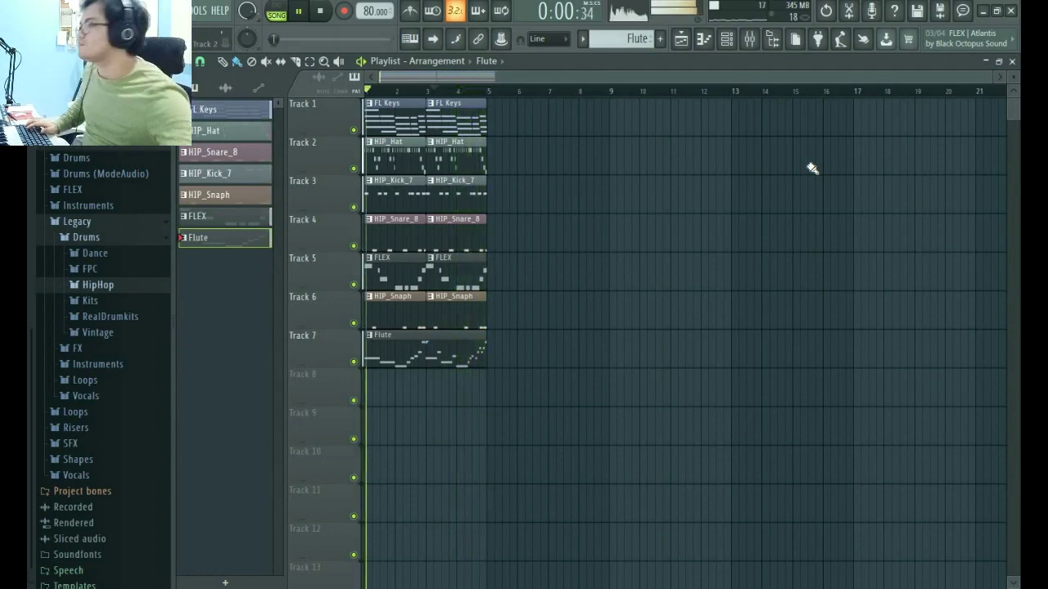
{"action": "key", "text": "space"}
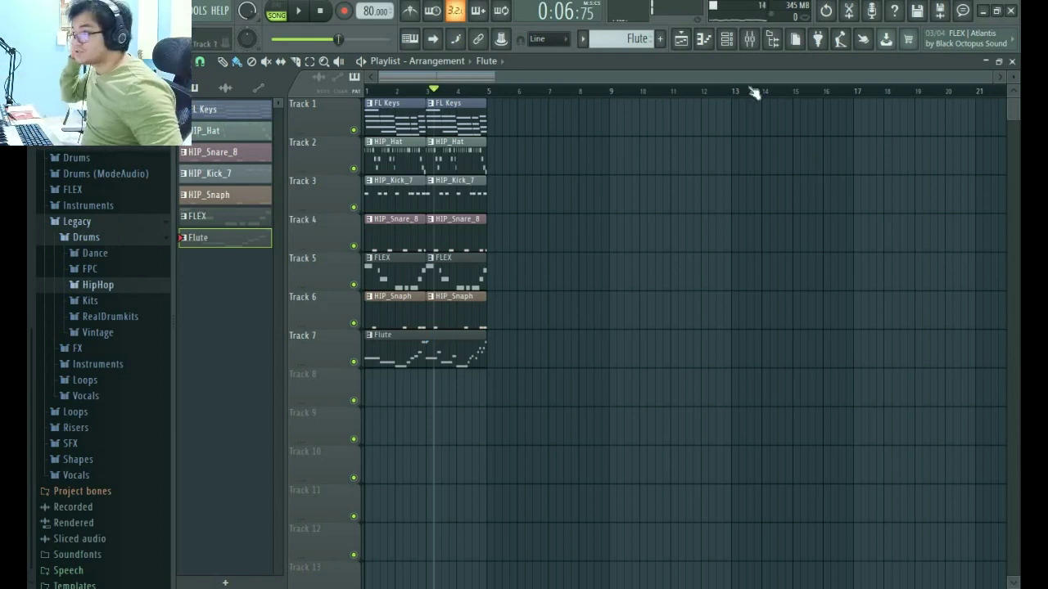
- Show the Mixer clear of the Playlist clips and route HIP_Hat, HIP_Snare_8 and HIP_Kick_7 to mixer tracks 1, 2 and 3
{"action": "left_click", "coordinate": [752, 42]}
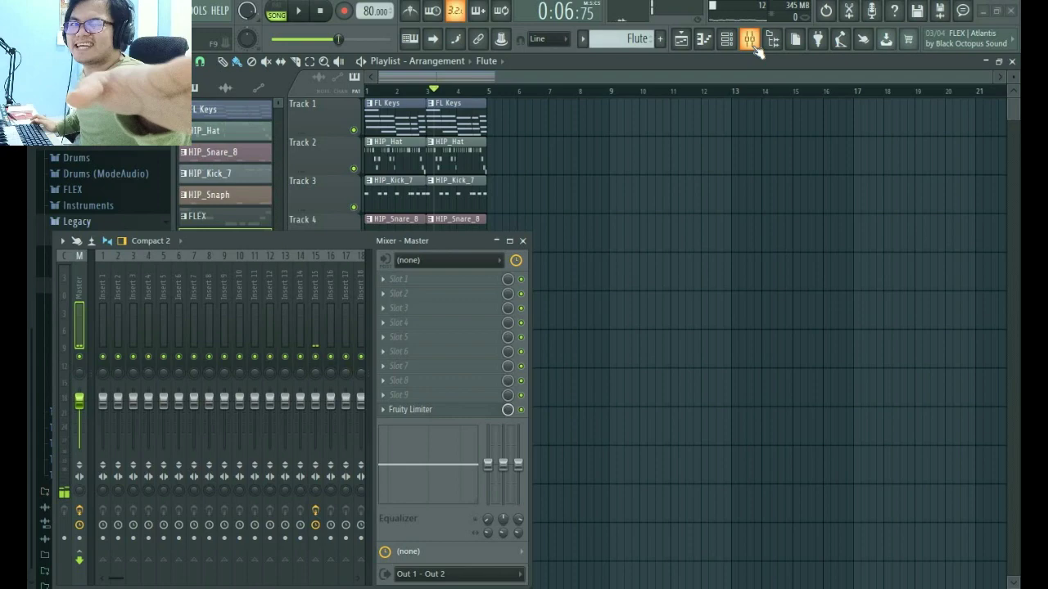
{"action": "key", "text": "space"}
{"action": "left_click_drag", "start_coordinate": [329, 243], "coordinate": [818, 258]}
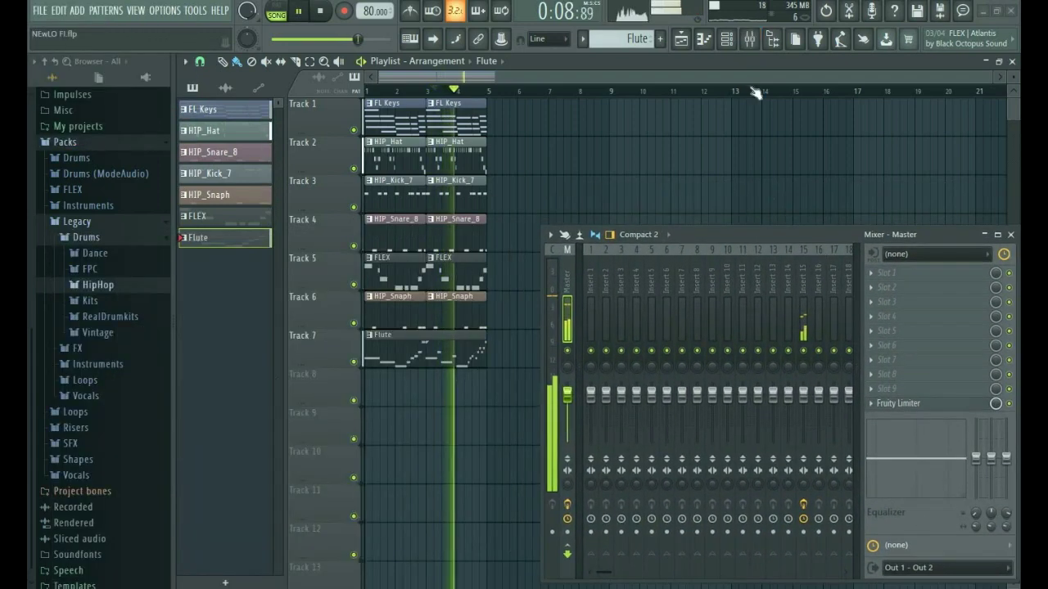
{"action": "left_click", "coordinate": [726, 38]}
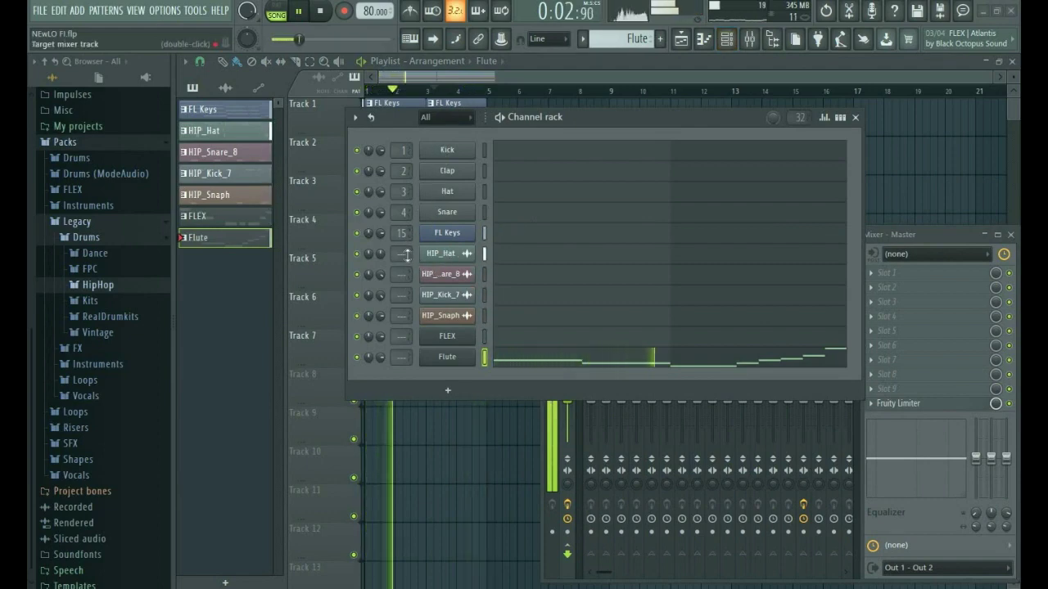
{"action": "left_click_drag", "start_coordinate": [408, 255], "coordinate": [412, 294]}
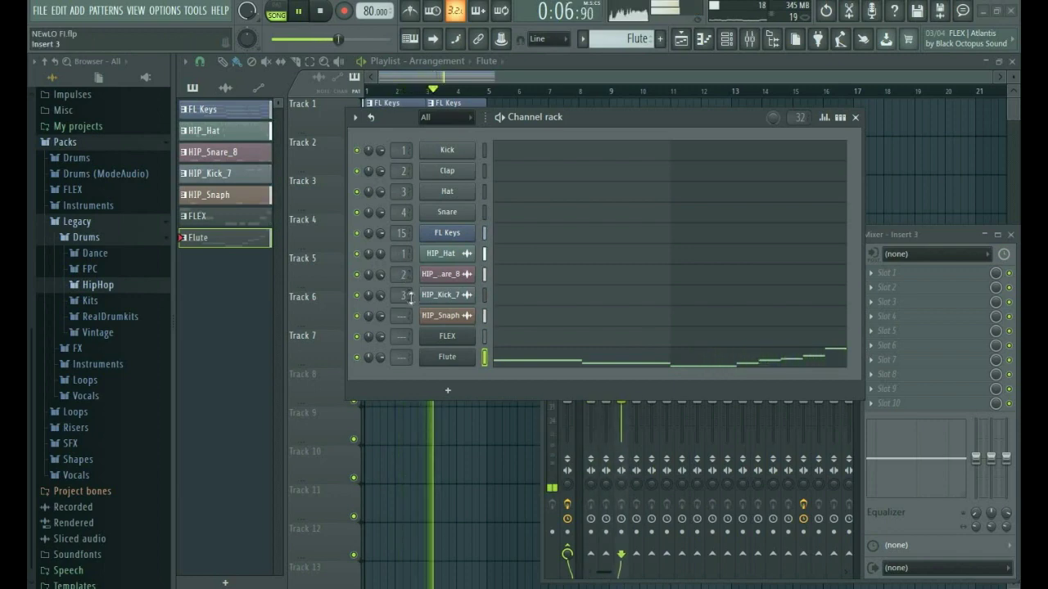